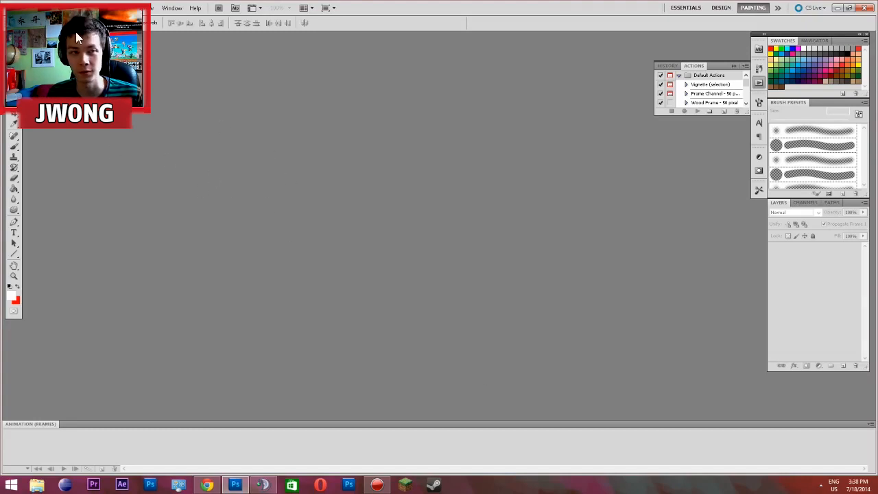
# Create a new document 11 inches wide and 8.5 inches high at 300 pixels/inch with a white background
pyautogui.click(21, 10)
pyautogui.click(31, 24)
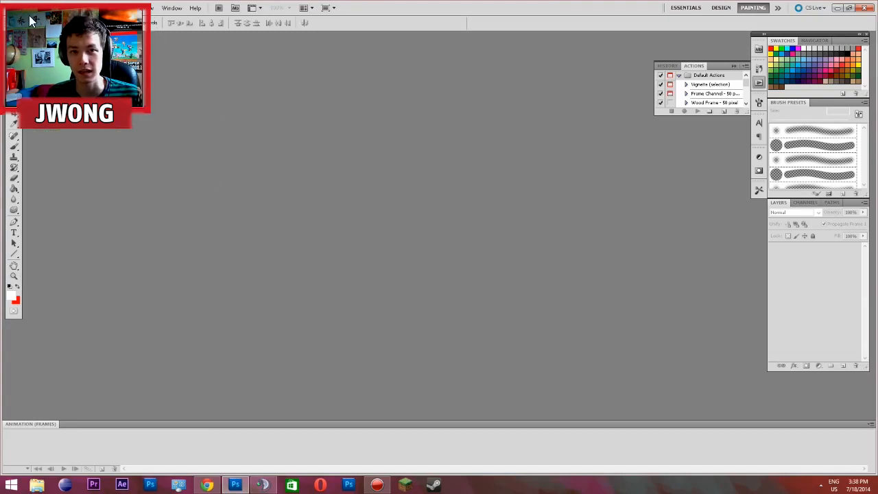
pyautogui.click(281, 143)
pyautogui.click(274, 174)
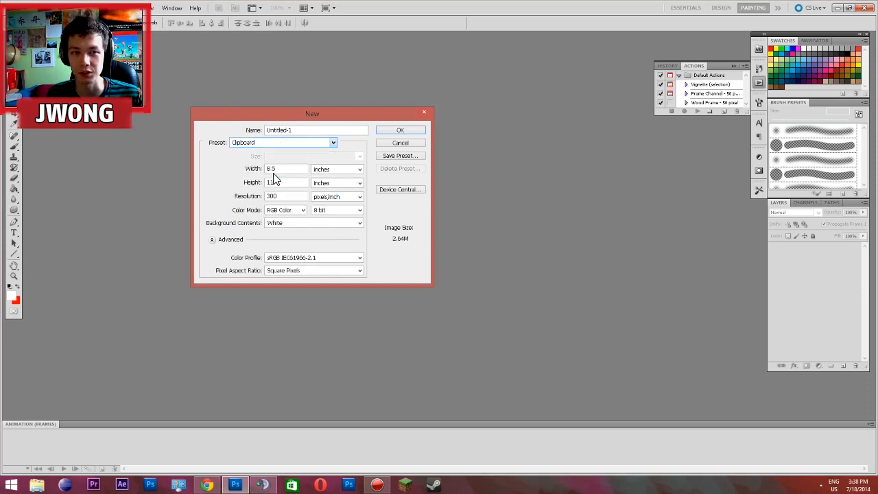
pyautogui.write('11')
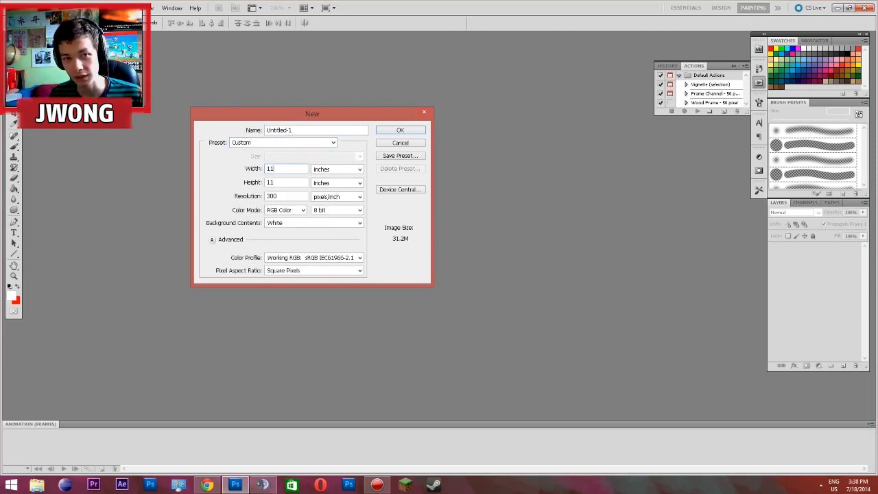
pyautogui.press('Tab')
pyautogui.write('8.5')
pyautogui.press('Return')
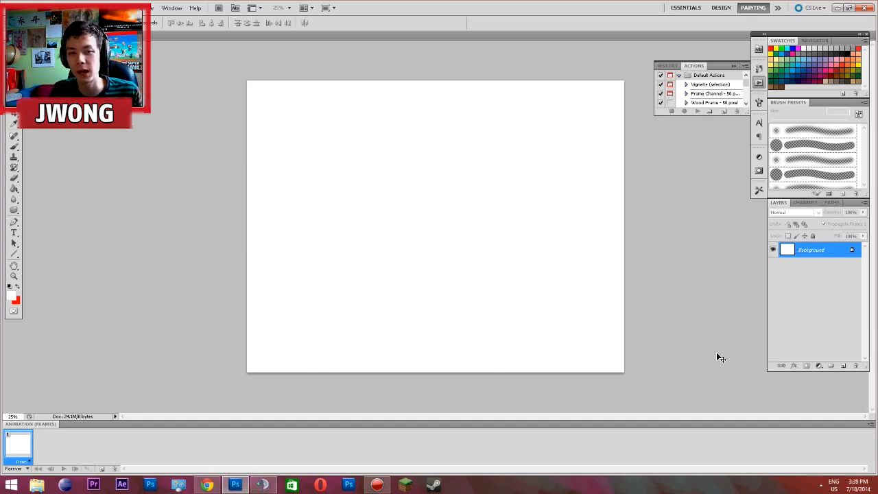
# Switch to Chrome, display the page source of the Cube UHC Season 8 - Part 6 video, and search it for og:image
pyautogui.click(206, 485)
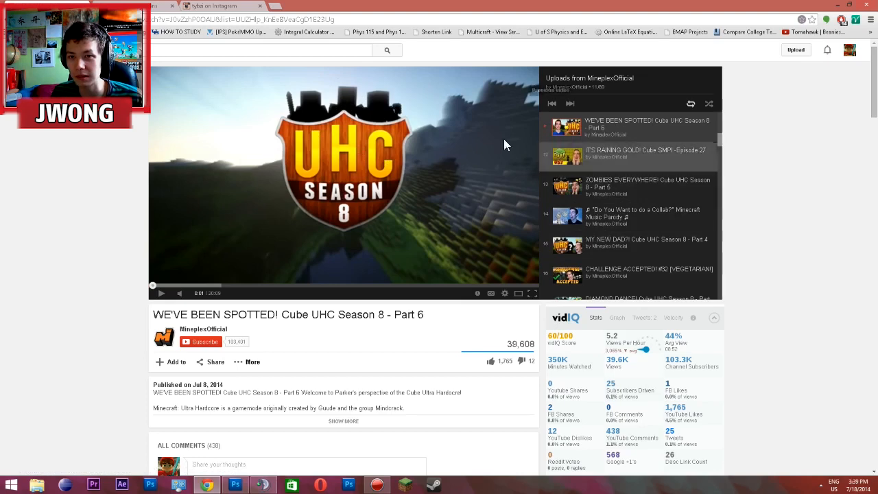
pyautogui.click(124, 7)
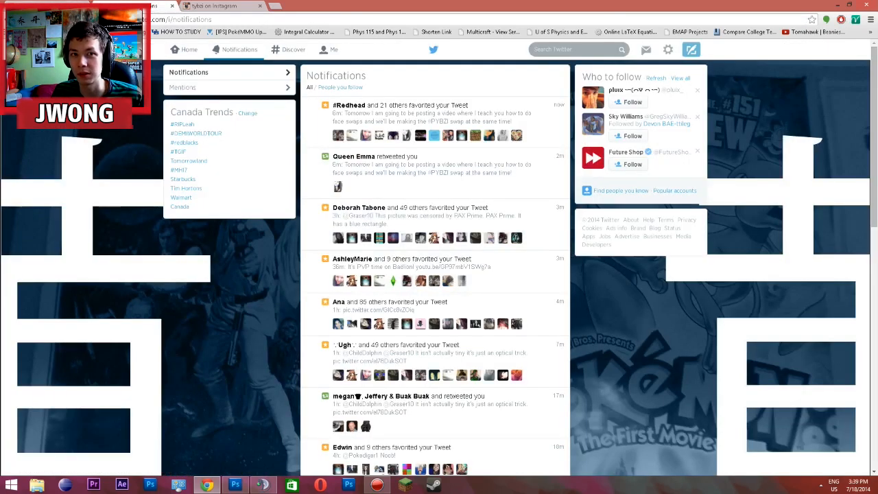
pyautogui.click(89, 9)
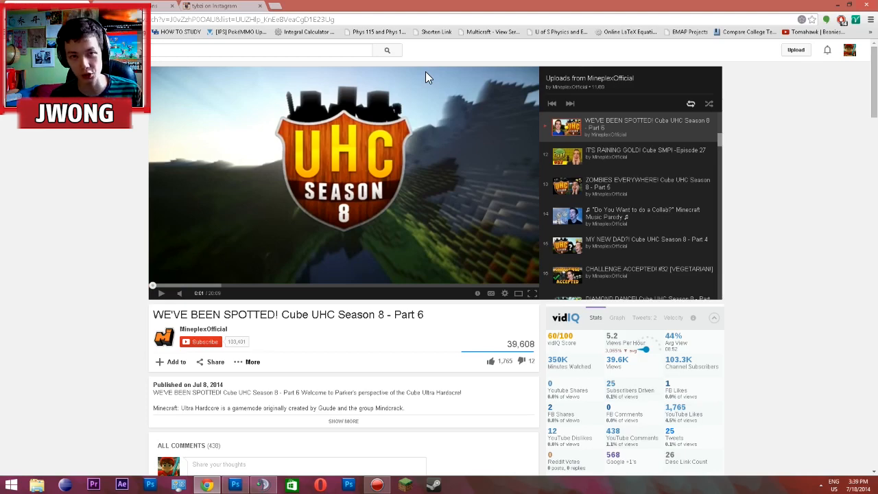
pyautogui.hotkey('ctrl', 'u')
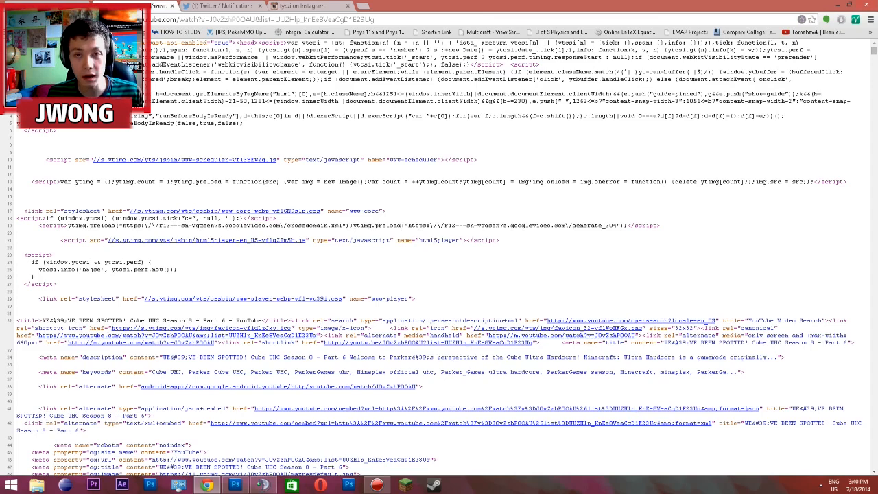
pyautogui.hotkey('ctrl', 'f')
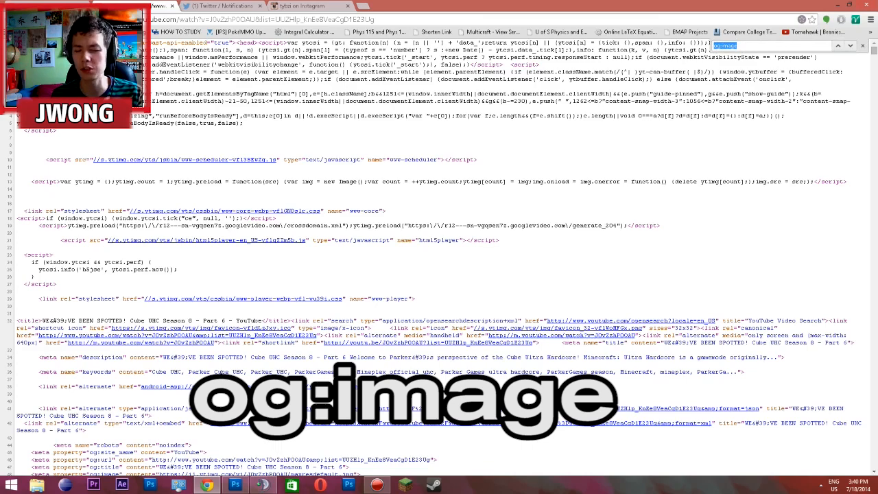
pyautogui.press('Return')
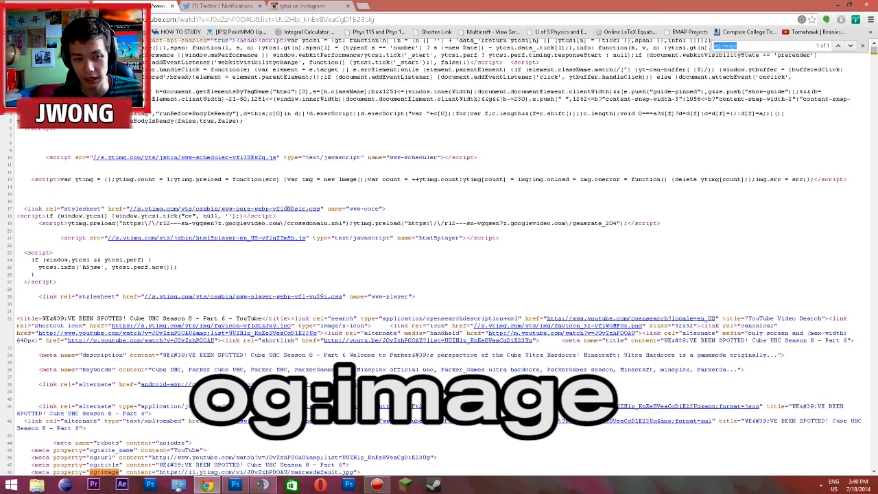
# Copy the og:image address ending in maxresdefault.jpg from the source and load it in the browser
pyautogui.scroll(-2, 158, 322)
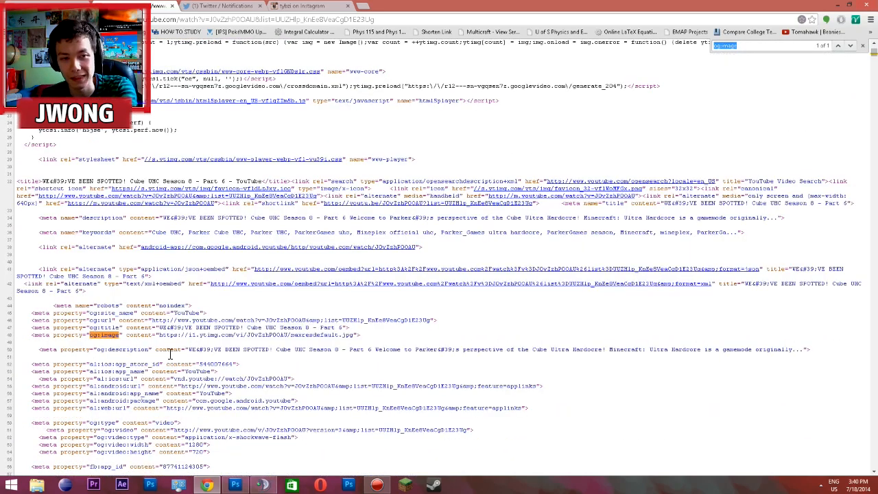
pyautogui.moveTo(160, 335); pyautogui.dragTo(355, 336)
pyautogui.hotkey('ctrl', 'c')
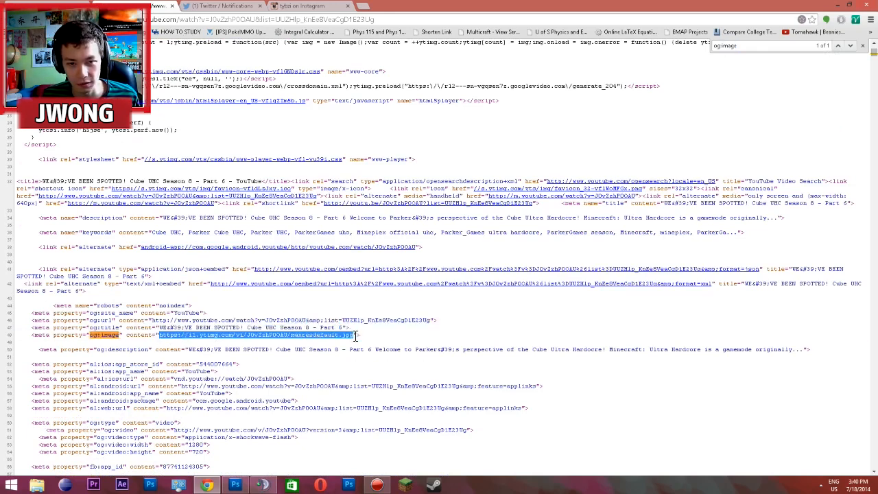
pyautogui.click(140, 18)
pyautogui.hotkey('ctrl', 'v')
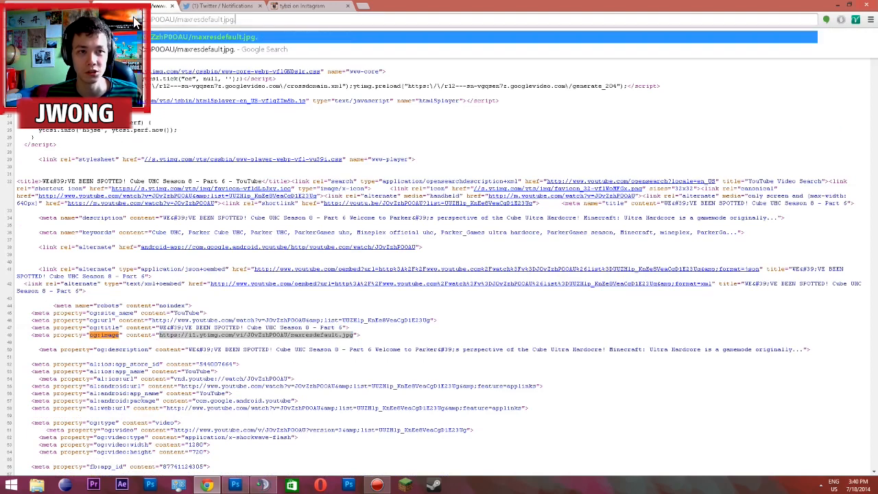
pyautogui.press('Return')
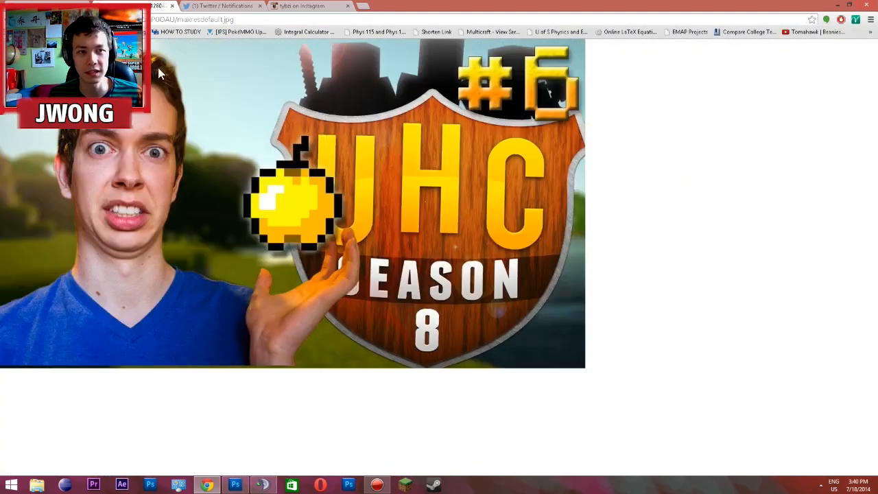
# Copy the full-size thumbnail image and paste it into the blank Photoshop document
pyautogui.rightClick(151, 179)
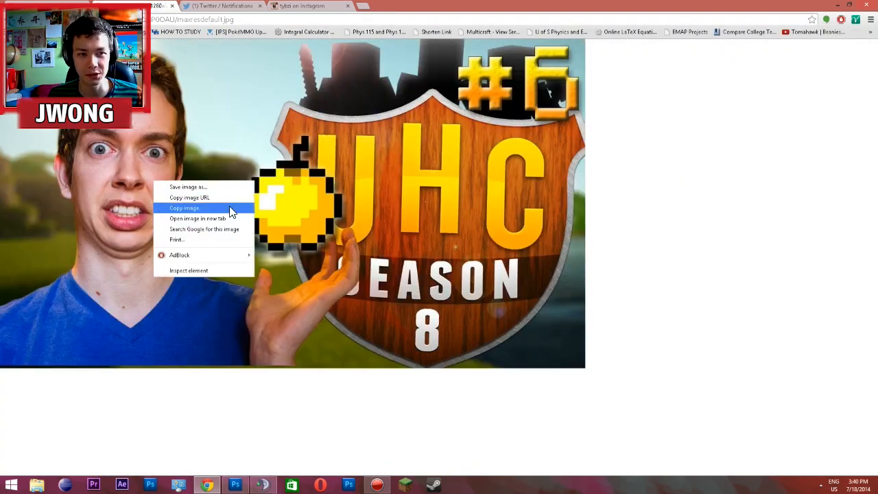
pyautogui.click(229, 205)
pyautogui.rightClick(146, 79)
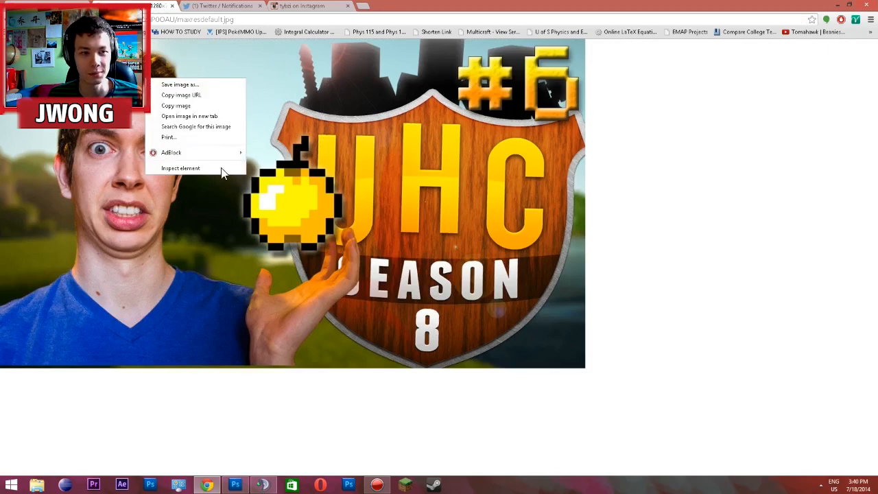
pyautogui.click(248, 484)
pyautogui.hotkey('ctrl', 'v')
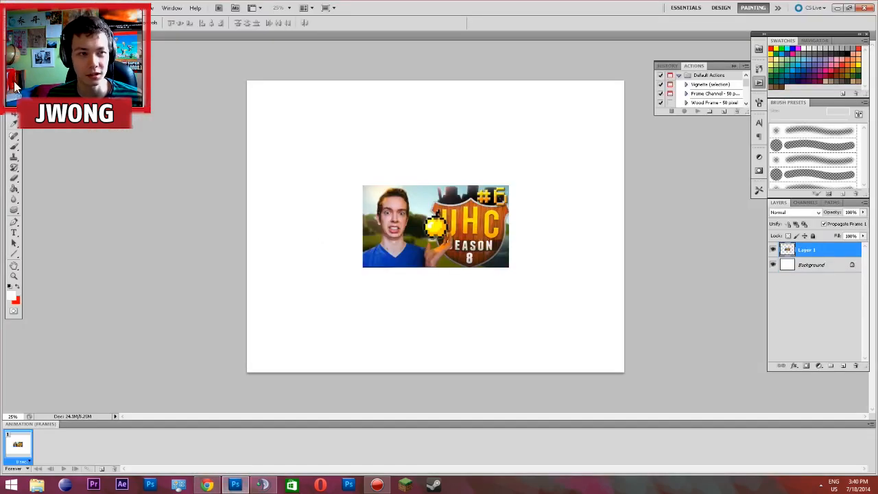
# Enlarge the pasted thumbnail to about 277% with Free Transform so it spans the canvas width
pyautogui.rightClick(466, 249)
pyautogui.click(484, 326)
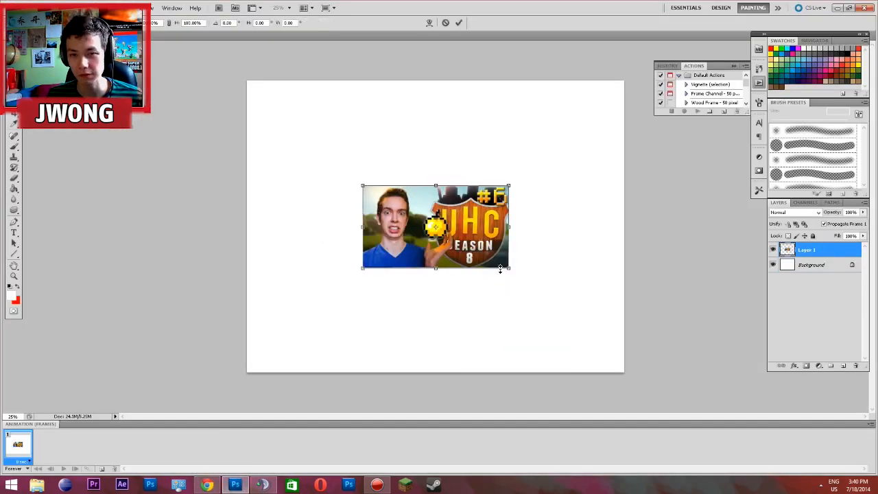
pyautogui.moveTo(511, 188); pyautogui.dragTo(588, 159)
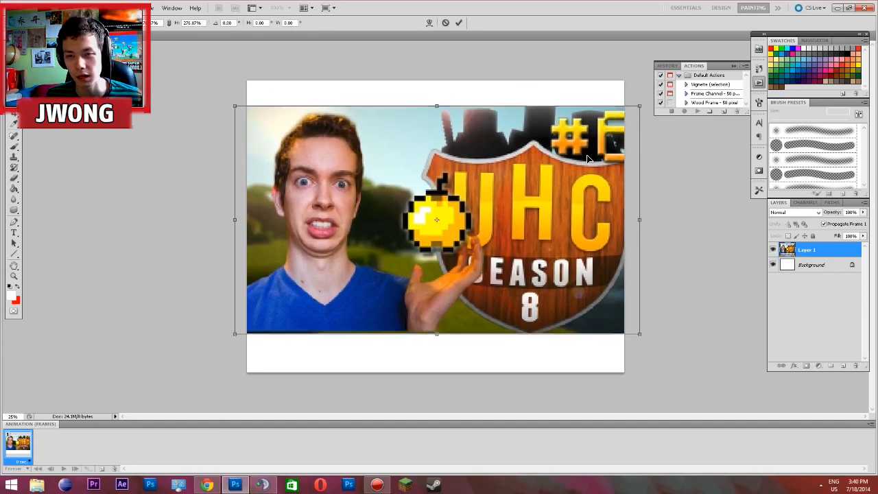
pyautogui.press('Return')
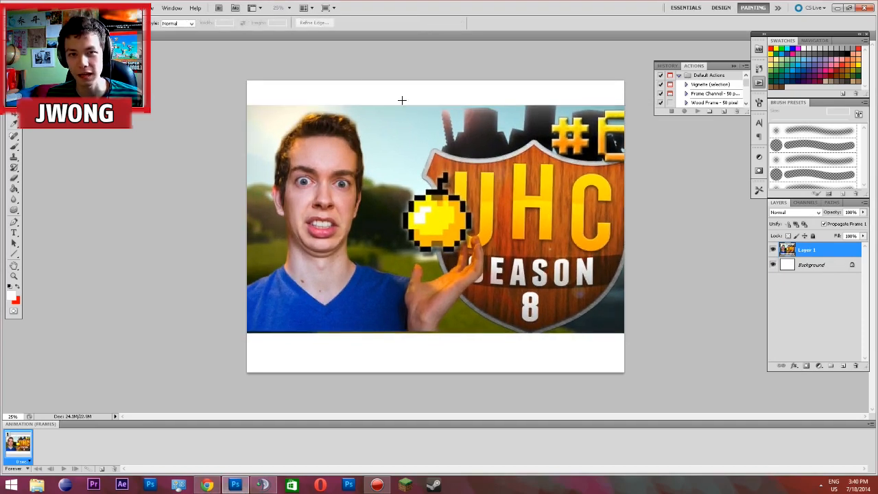
# Delete the part of the thumbnail to the right of the man's portrait with a rectangular selection, and deselect
pyautogui.moveTo(389, 80); pyautogui.dragTo(758, 384)
pyautogui.press('Delete')
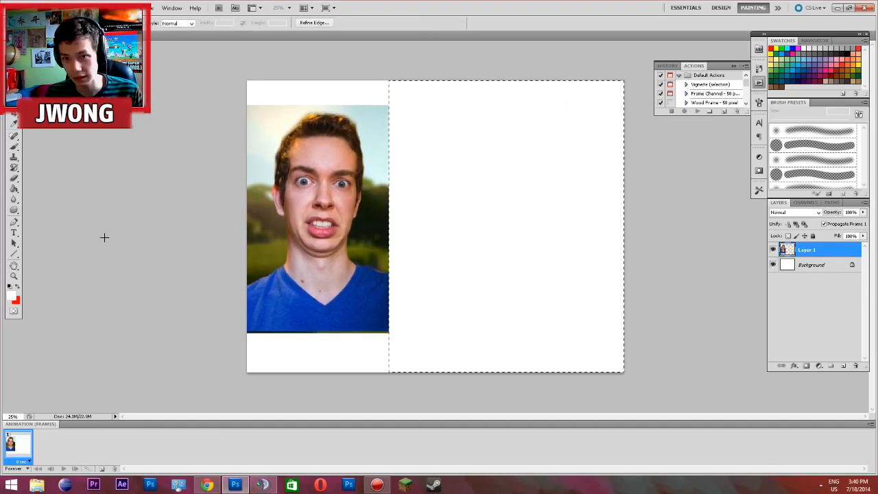
pyautogui.press('v')
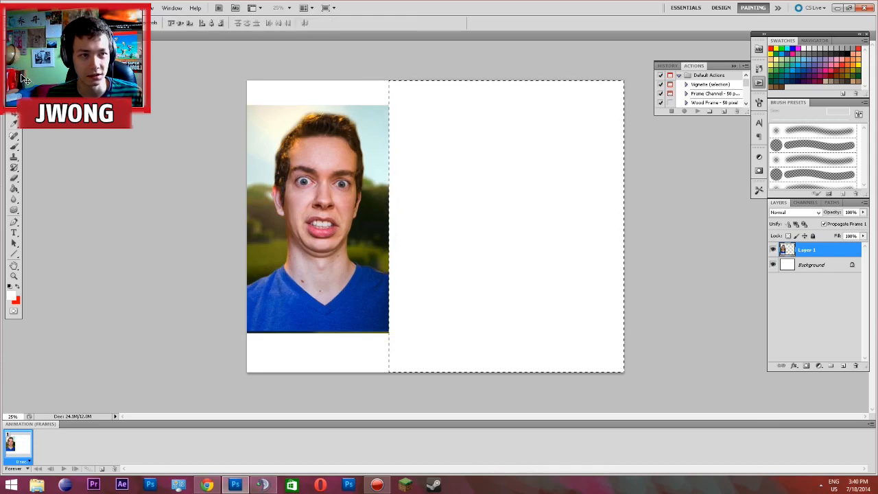
pyautogui.hotkey('ctrl', 'd')
# Shift the layer left, delete the leftover thumbnail strip from beyond the canvas edge, and move the portrait back into view
pyautogui.moveTo(404, 148); pyautogui.dragTo(336, 147)
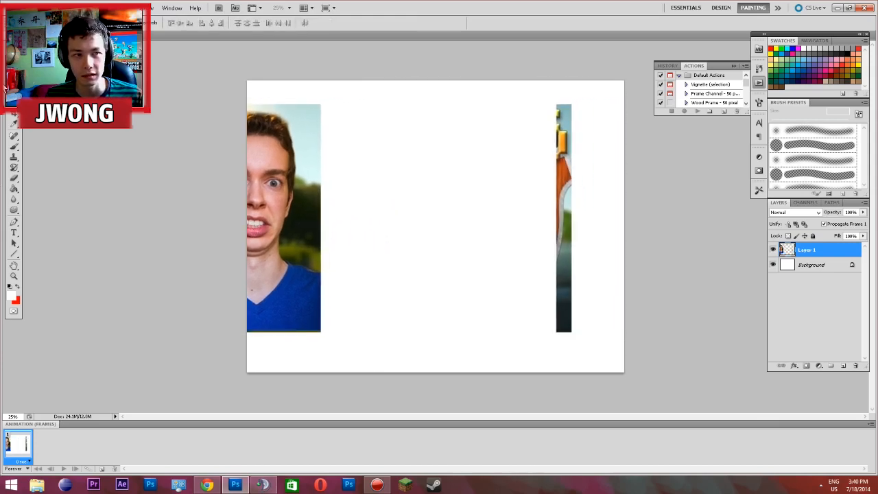
pyautogui.press('m')
pyautogui.moveTo(450, 69); pyautogui.dragTo(674, 336)
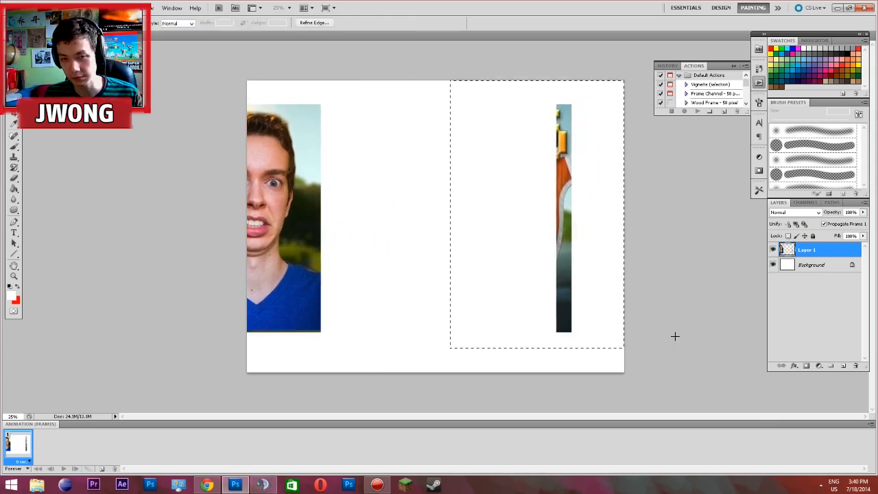
pyautogui.press('Delete')
pyautogui.hotkey('ctrl', 'd')
pyautogui.press('v')
pyautogui.moveTo(275, 201); pyautogui.dragTo(340, 203)
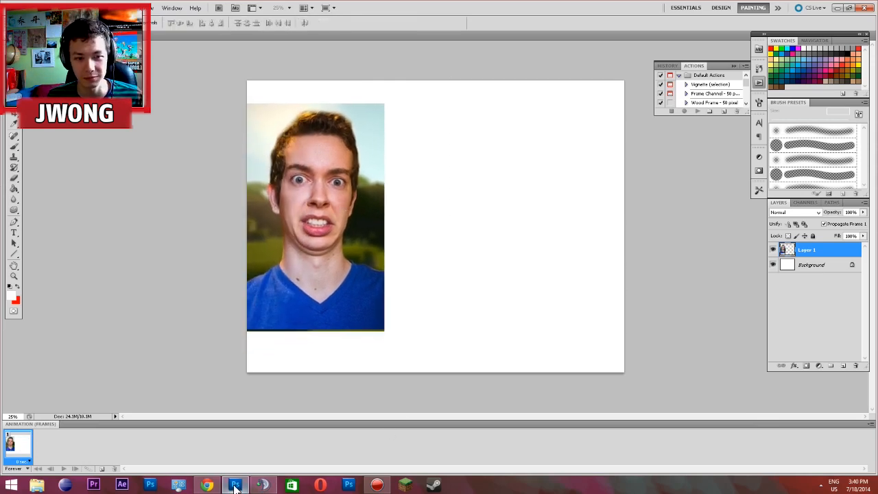
# Switch to Chrome and open the mirror selfie beside the I ♥ NY cup photo on the Instagram profile
pyautogui.click(206, 485)
pyautogui.click(286, 5)
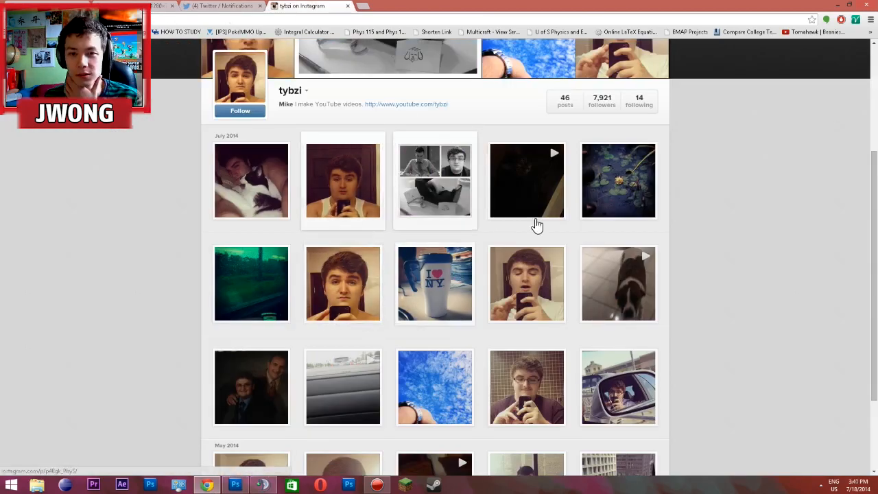
pyautogui.scroll(-2, 750, 302)
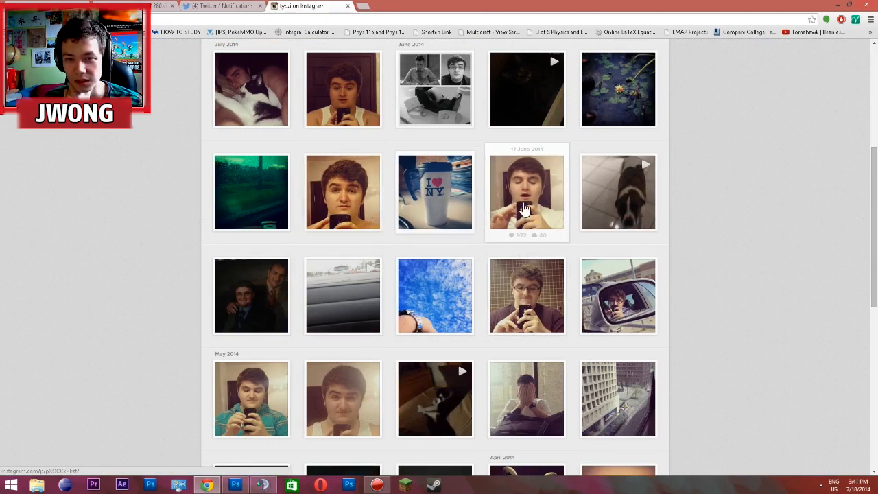
pyautogui.click(362, 210)
pyautogui.rightClick(366, 220)
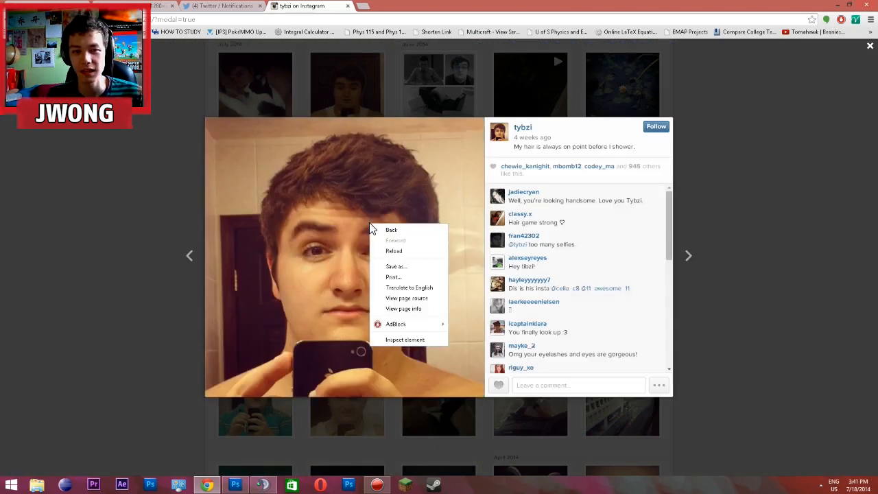
pyautogui.click(332, 251)
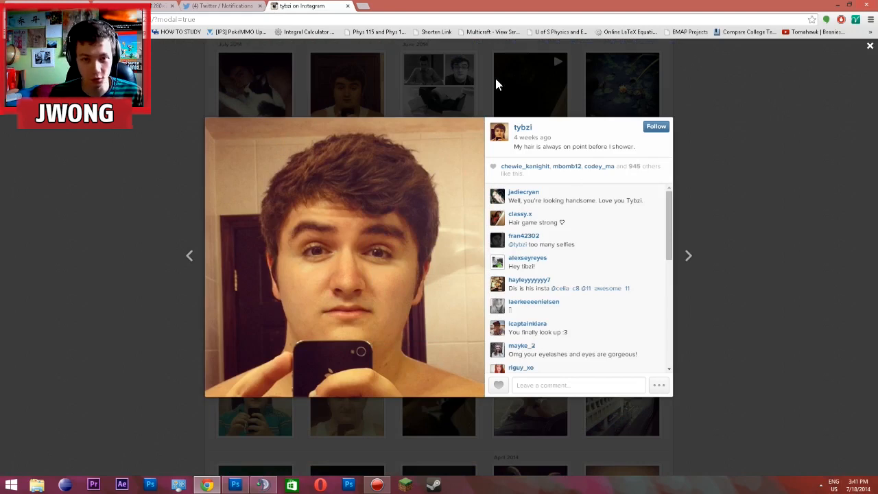
pyautogui.moveTo(211, 130); pyautogui.dragTo(488, 398)
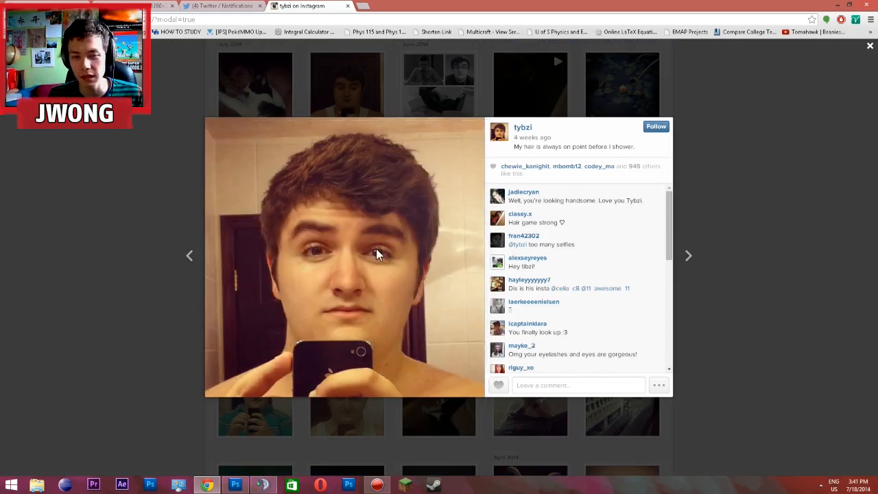
# Inspect the selfie's page element and open its linked image file in the developer tools
pyautogui.rightClick(301, 199)
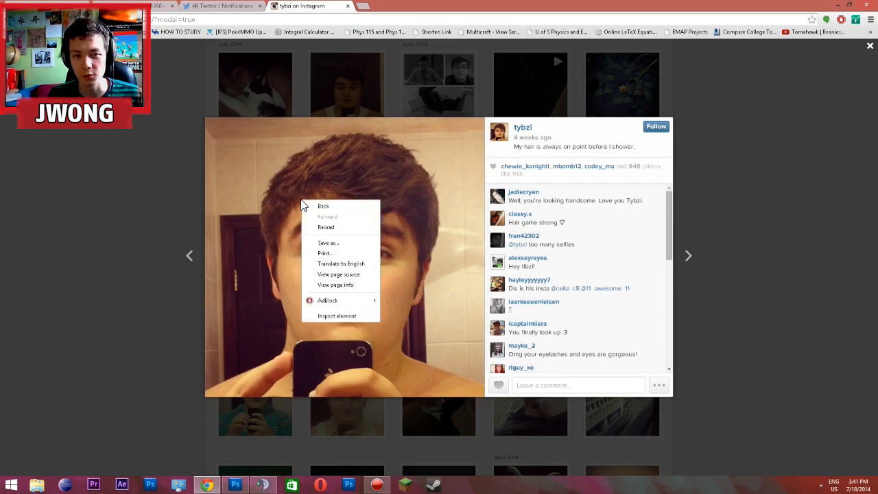
pyautogui.click(336, 313)
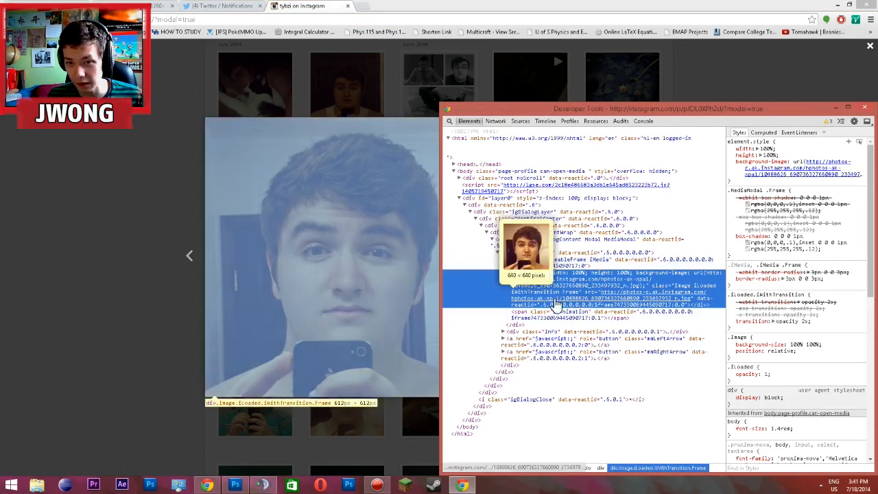
pyautogui.click(554, 303)
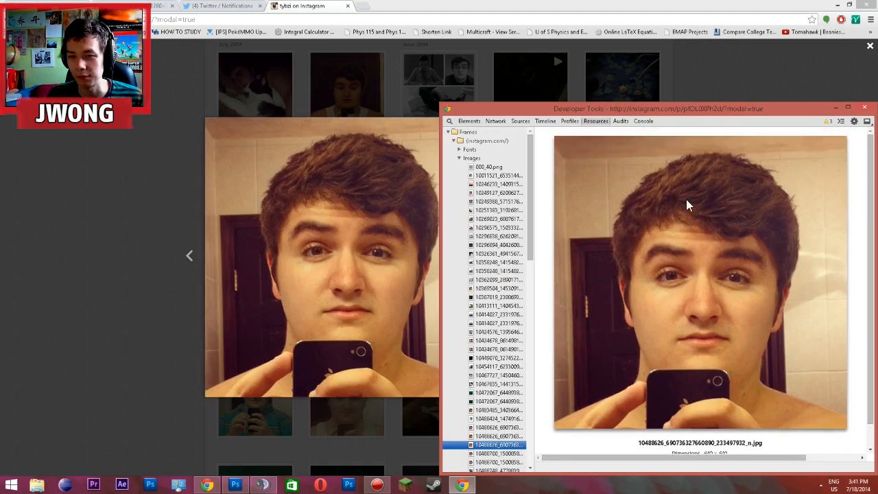
# Copy the selfie's image URL from the developer tools and load it in the Instagram browser tab
pyautogui.rightClick(720, 216)
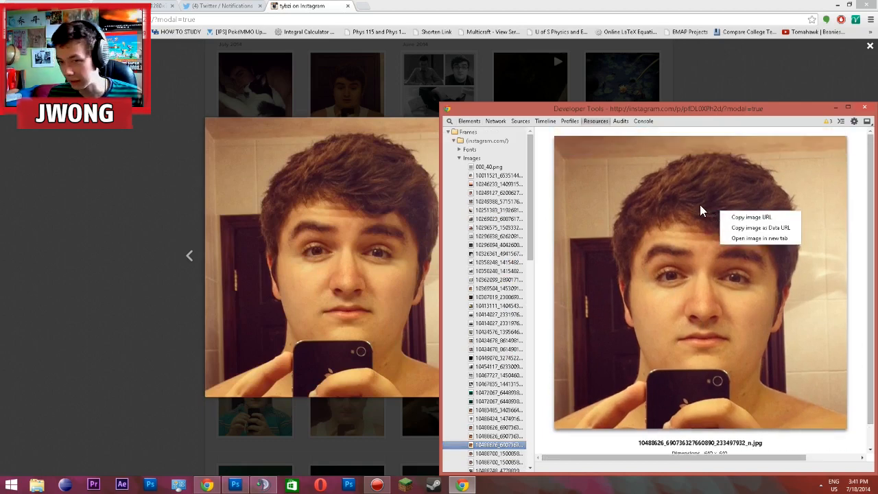
pyautogui.click(699, 205)
pyautogui.rightClick(729, 233)
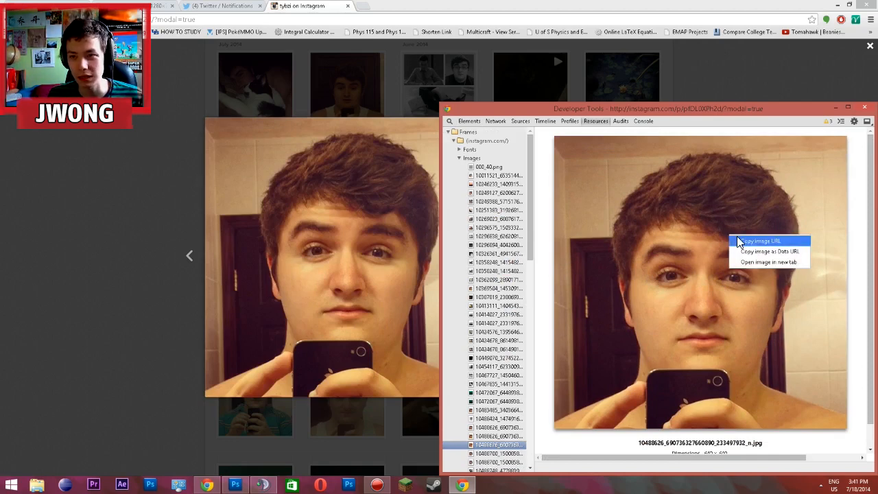
pyautogui.click(760, 241)
pyautogui.click(263, 23)
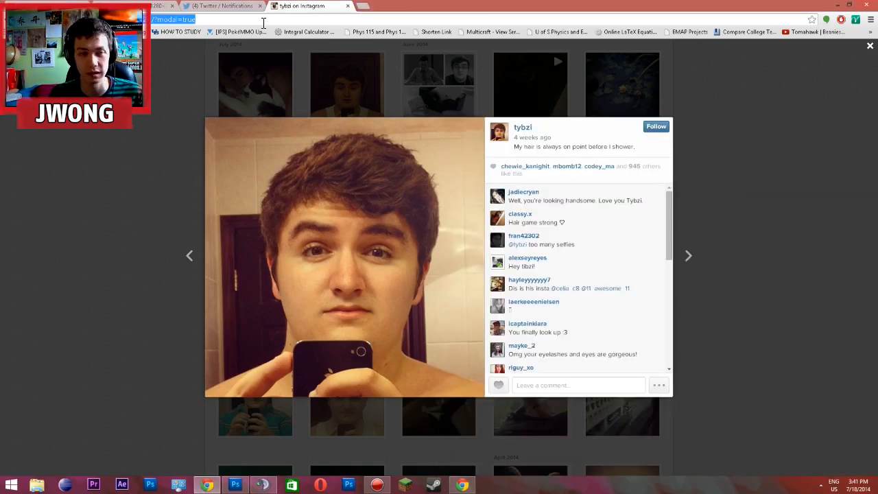
pyautogui.hotkey('ctrl', 'v')
pyautogui.press('Return')
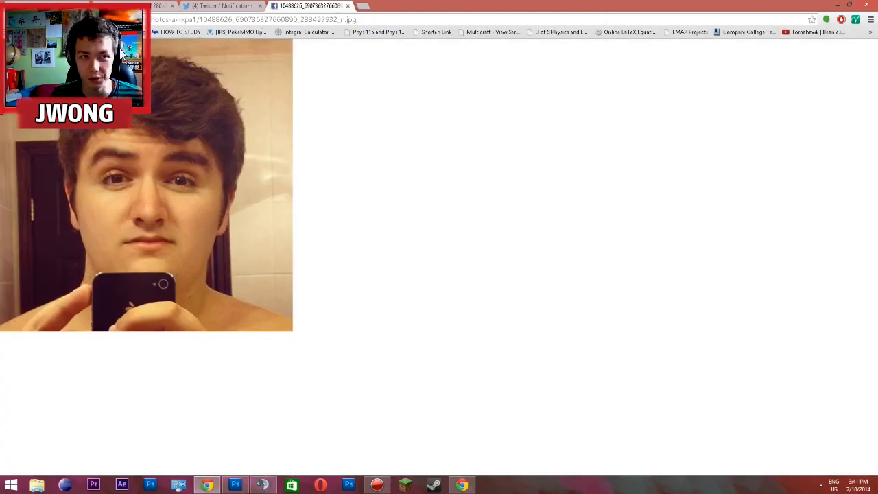
# Copy the selfie image from the page, switch to Photoshop, and paste it into the document with the portrait
pyautogui.rightClick(100, 132)
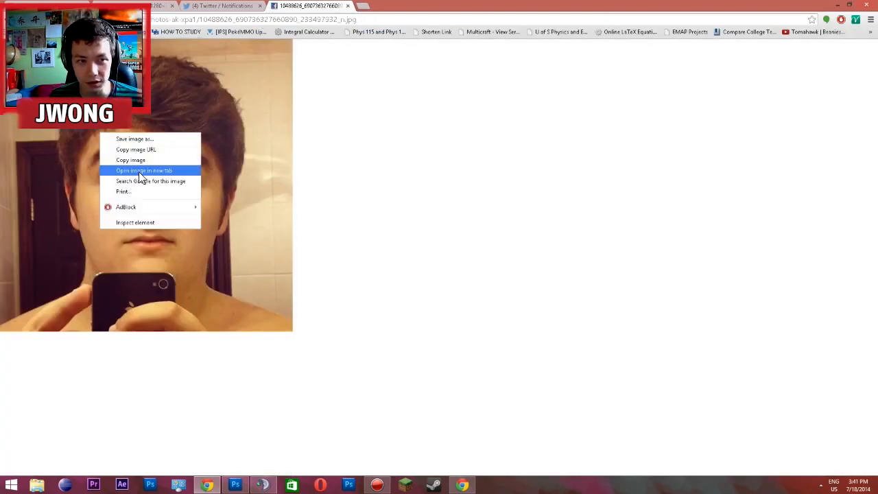
pyautogui.click(140, 162)
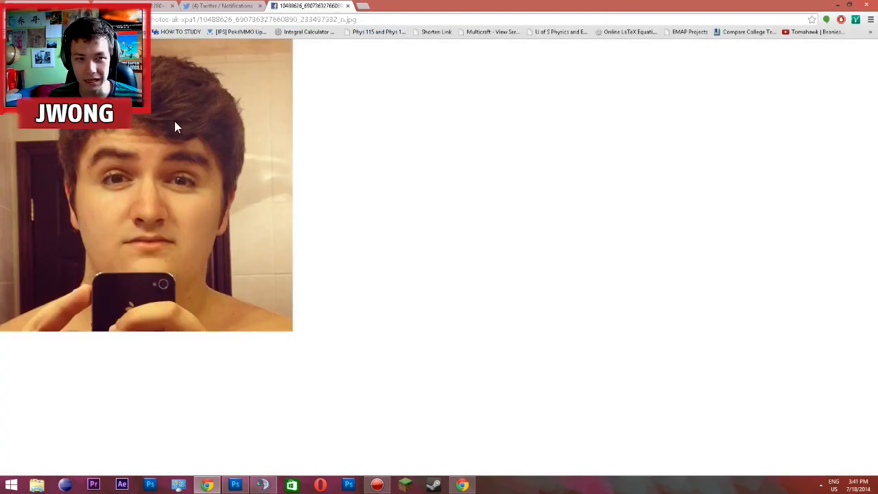
pyautogui.click(235, 485)
pyautogui.hotkey('ctrl', 'v')
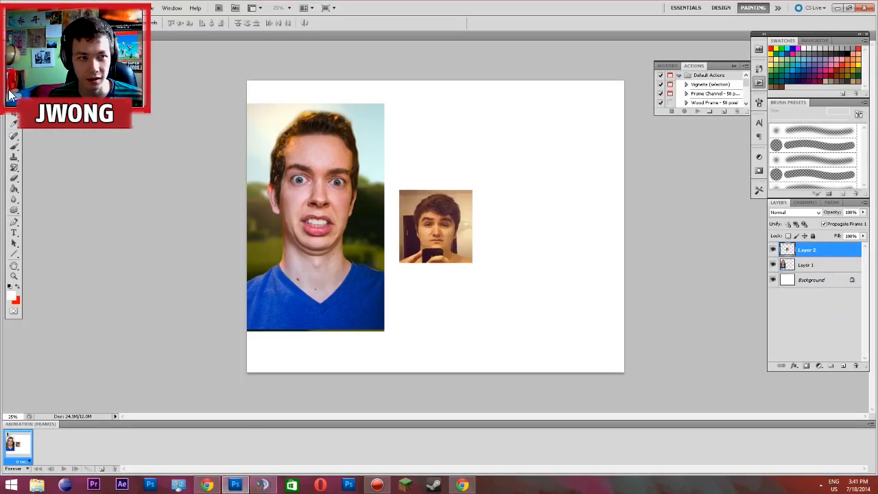
pyautogui.click(9, 122)
pyautogui.rightClick(457, 251)
pyautogui.click(480, 328)
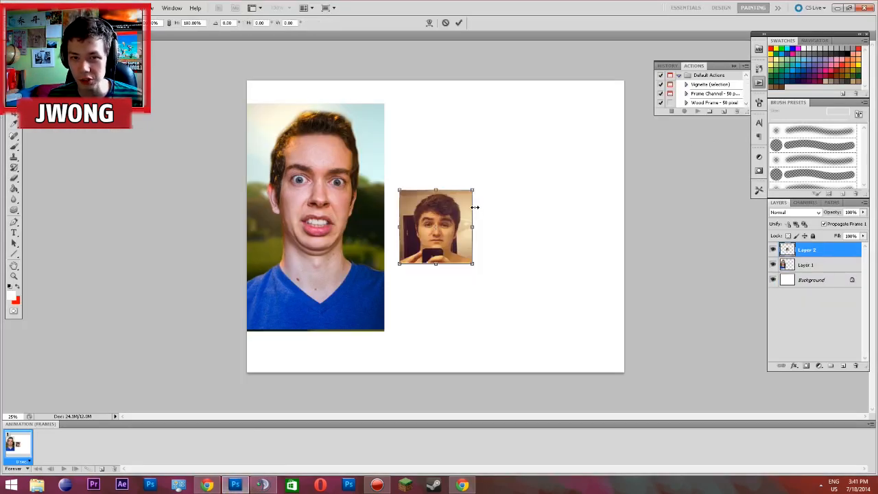
pyautogui.moveTo(470, 191); pyautogui.dragTo(673, 75)
pyautogui.moveTo(582, 129); pyautogui.dragTo(571, 153)
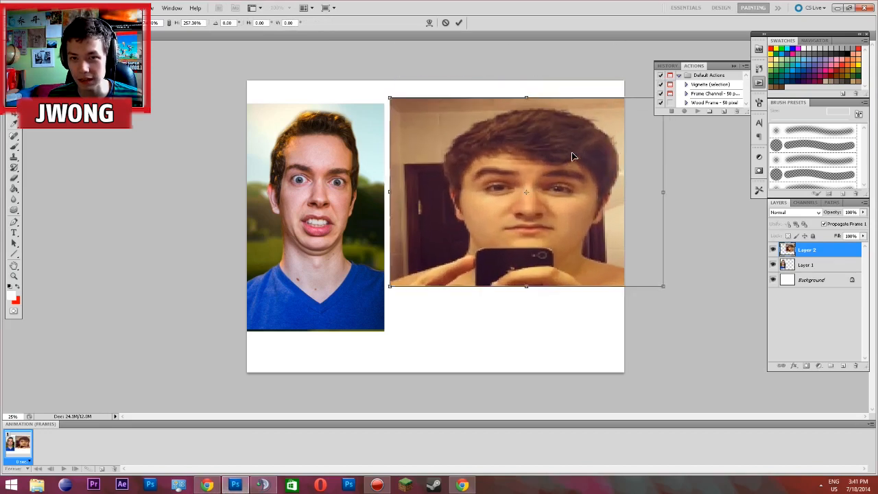
pyautogui.hotkey('ctrl', 'z')
pyautogui.press('Escape')
# Enlarge the pasted selfie with Free Transform so it fills the empty area beside the portrait, and position it against the canvas edge
pyautogui.rightClick(455, 214)
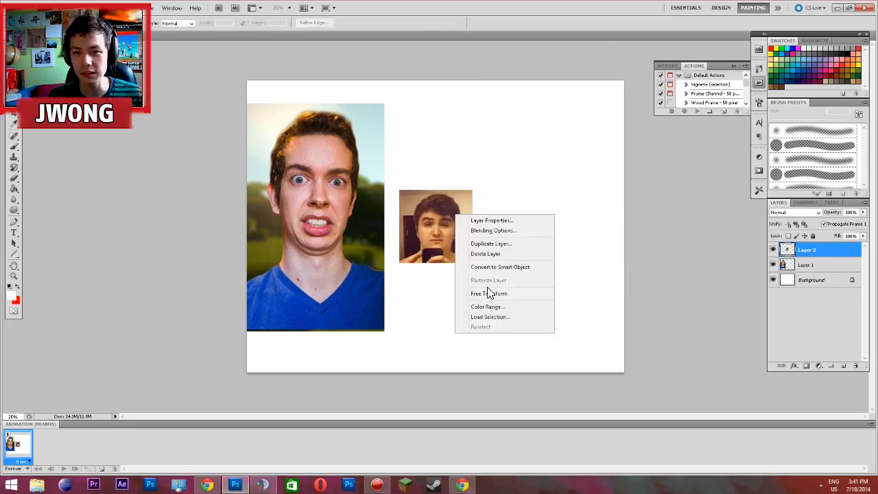
pyautogui.click(485, 294)
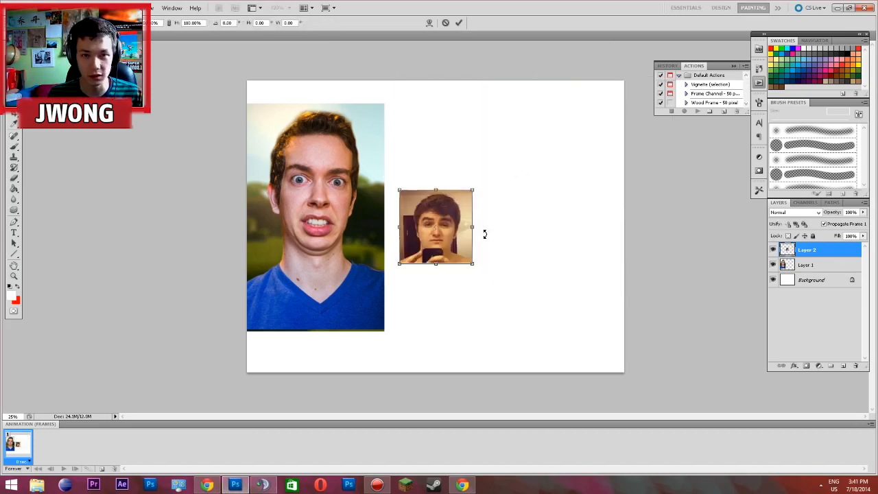
pyautogui.moveTo(473, 194); pyautogui.dragTo(690, 215)
pyautogui.moveTo(554, 194); pyautogui.dragTo(550, 244)
pyautogui.moveTo(573, 147); pyautogui.dragTo(619, 100)
pyautogui.moveTo(546, 151)
pyautogui.mouseDown()
pyautogui.moveTo(567, 149)
pyautogui.moveTo(549, 153)
pyautogui.mouseUp()
pyautogui.press('Return')
# Scale the portrait on Layer 1 to about 127% with Free Transform and position it directly against the selfie
pyautogui.rightClick(324, 154)
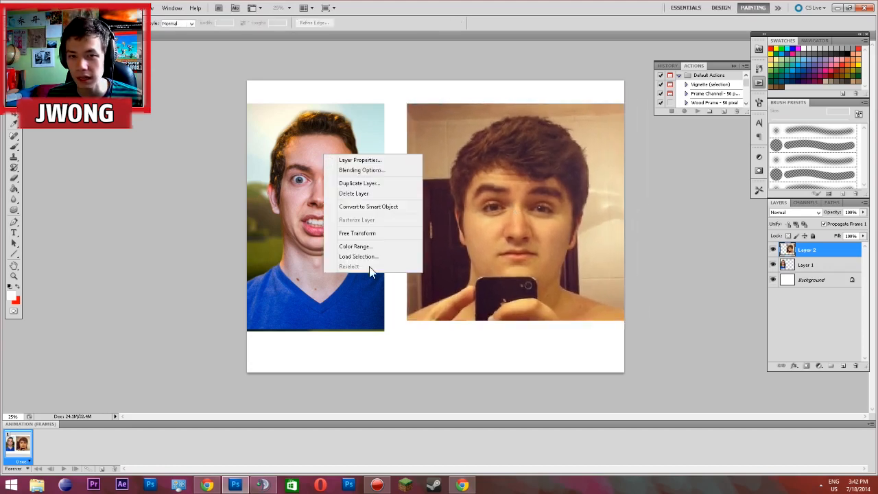
pyautogui.click(799, 272)
pyautogui.click(802, 266)
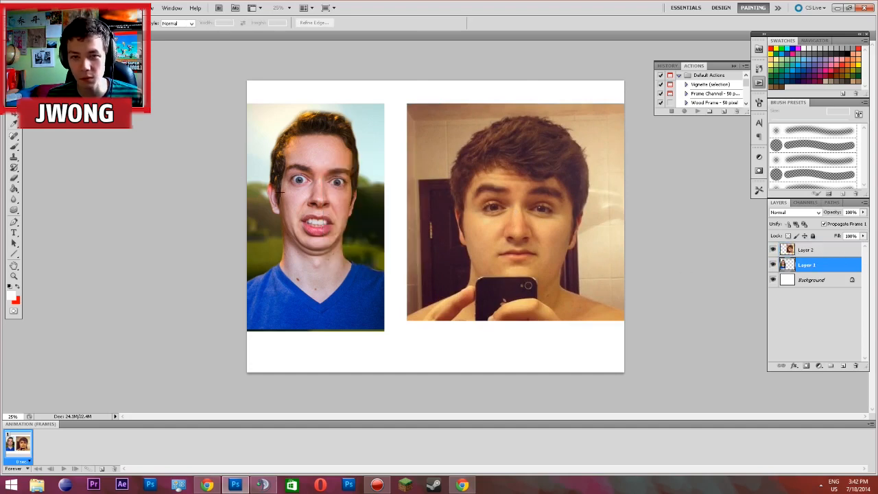
pyautogui.rightClick(306, 246)
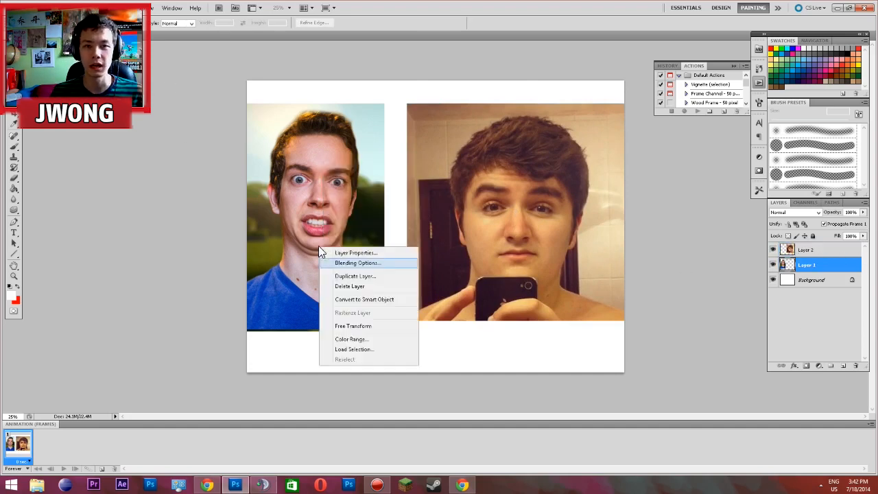
pyautogui.click(359, 323)
pyautogui.moveTo(386, 341); pyautogui.dragTo(428, 394)
pyautogui.moveTo(335, 245); pyautogui.dragTo(306, 214)
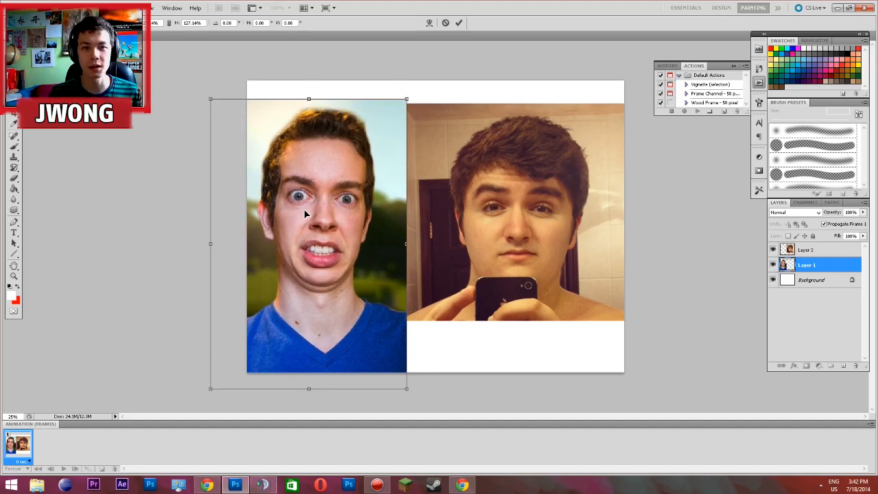
pyautogui.press('Return')
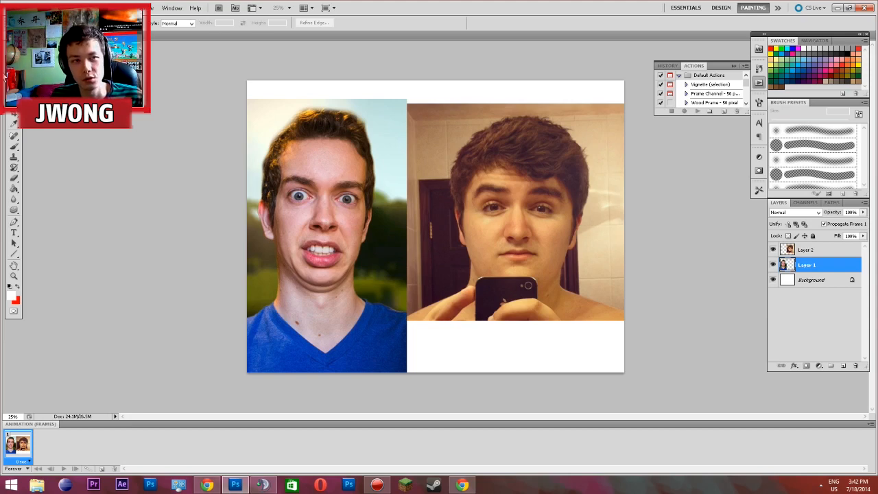
pyautogui.click(9, 99)
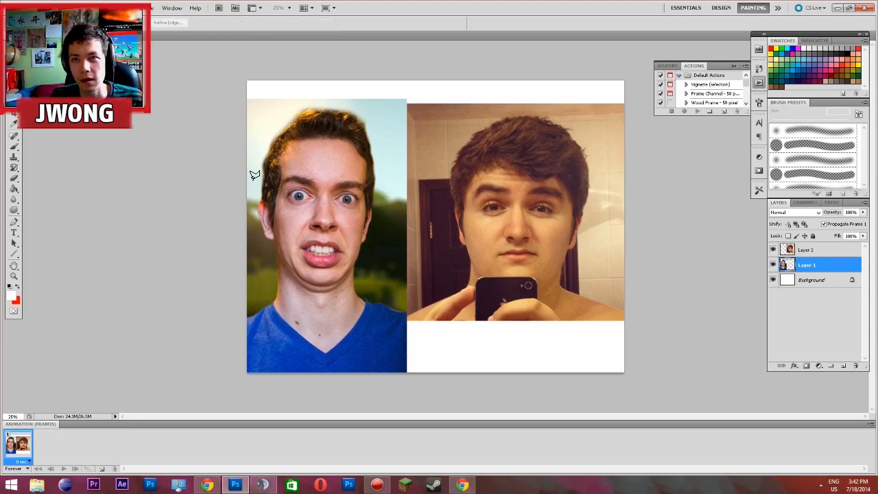
pyautogui.scroll(5, 264, 178)
pyautogui.scroll(2, 306, 136)
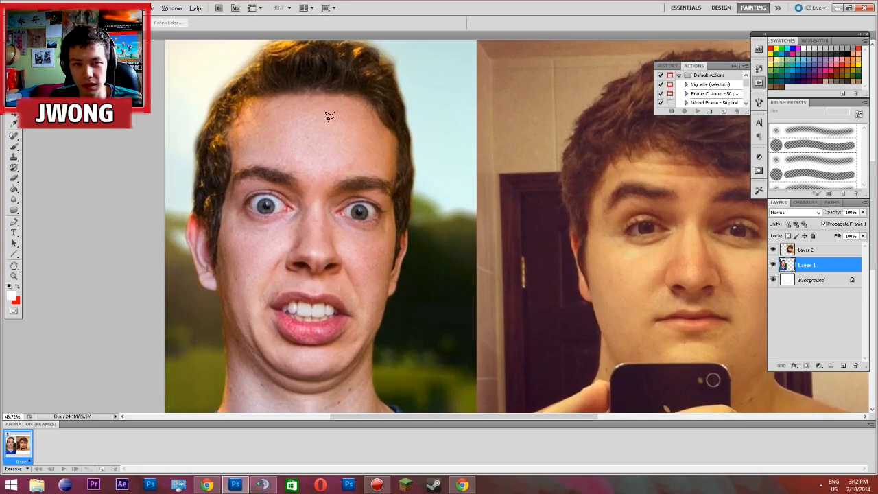
pyautogui.scroll(1, 258, 123)
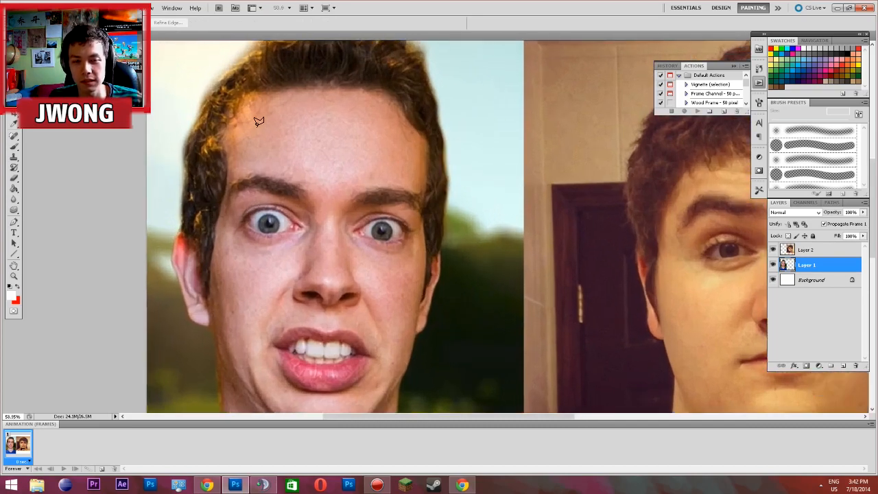
pyautogui.scroll(-6, 259, 121)
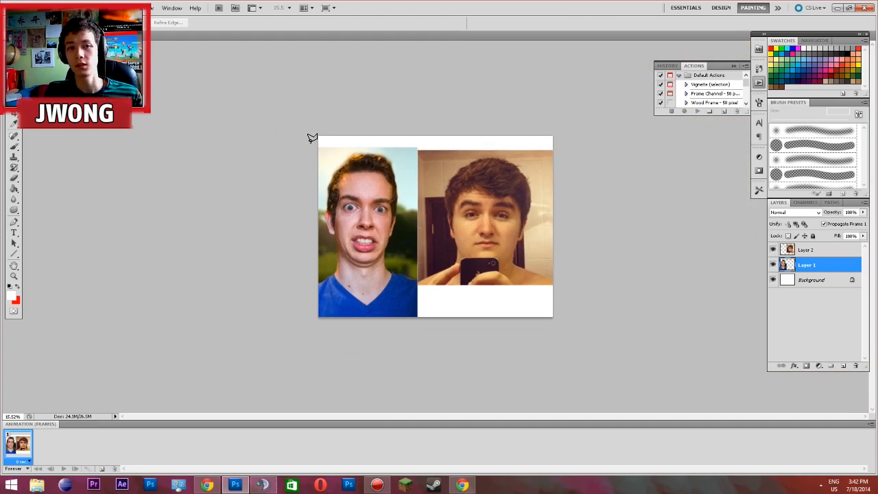
pyautogui.scroll(1, 313, 136)
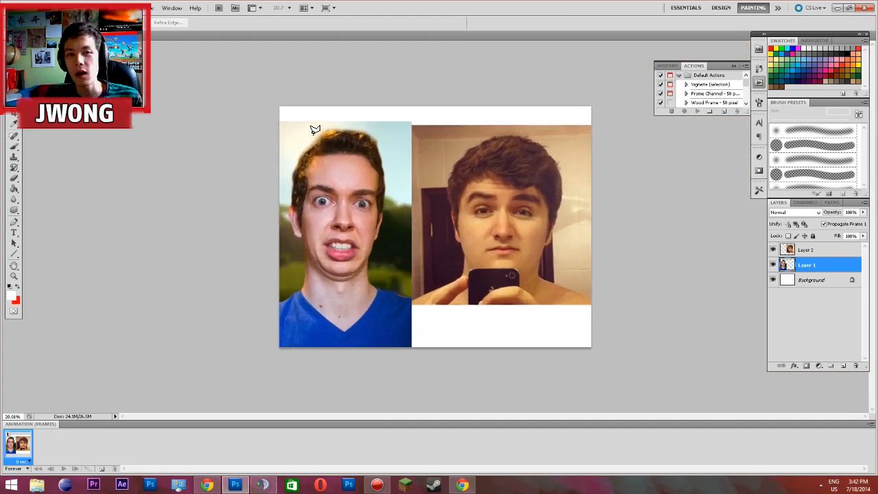
pyautogui.scroll(5, 315, 130)
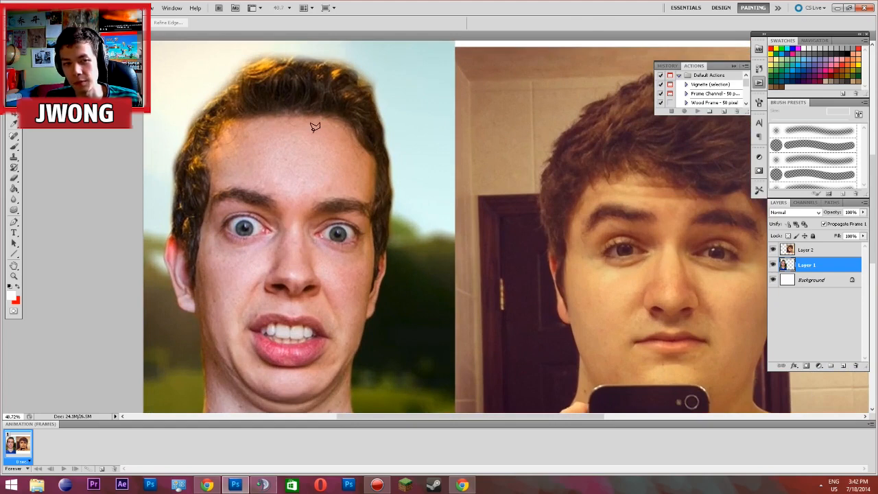
pyautogui.scroll(-1, 314, 127)
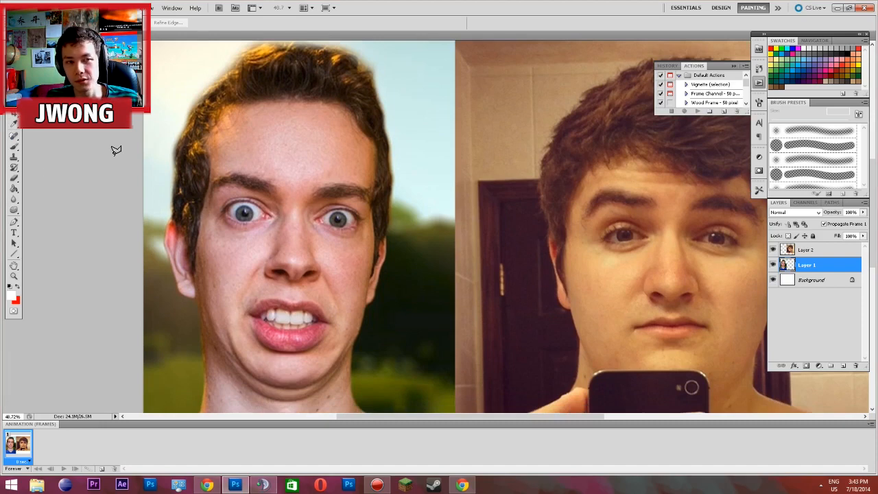
pyautogui.click(14, 223)
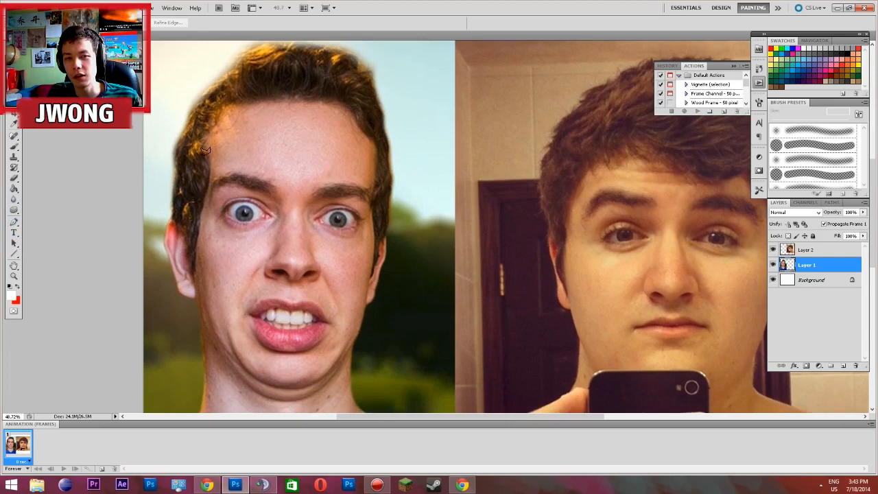
pyautogui.click(291, 126)
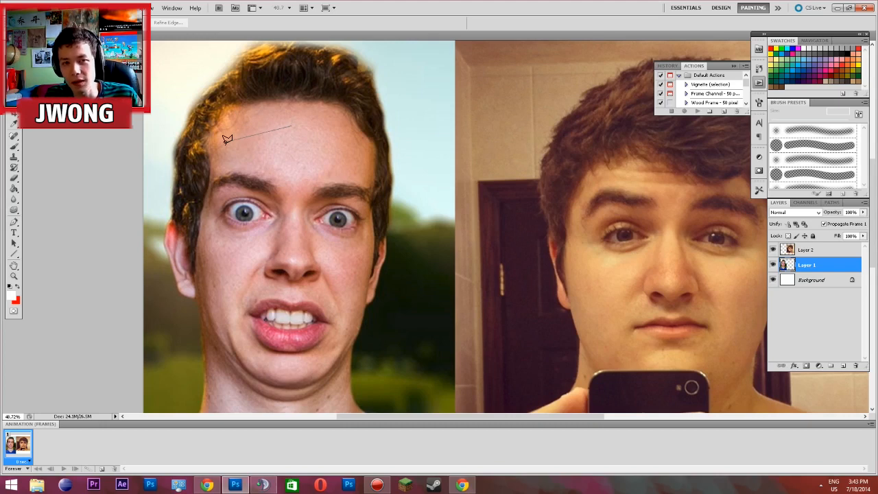
pyautogui.click(14, 223)
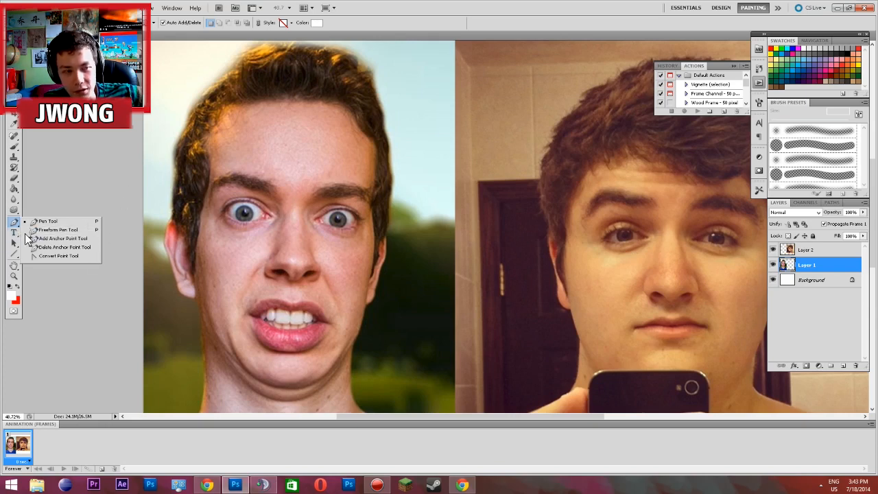
pyautogui.click(15, 93)
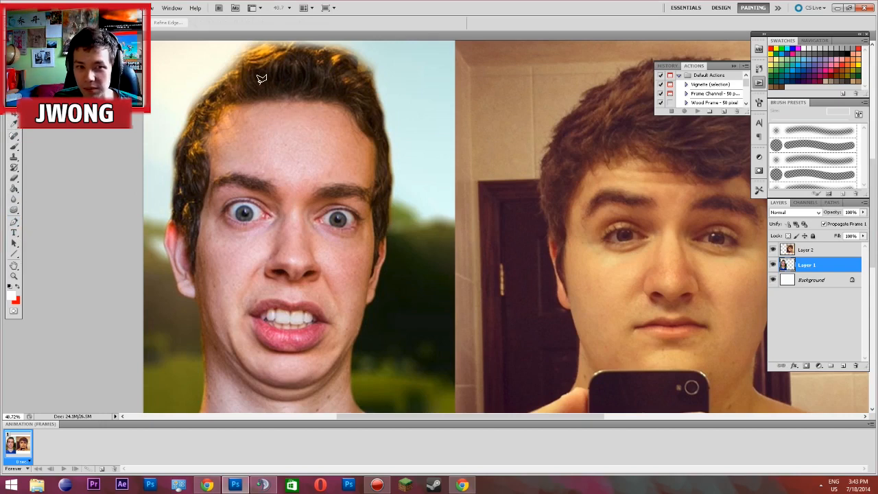
pyautogui.scroll(-1, 294, 88)
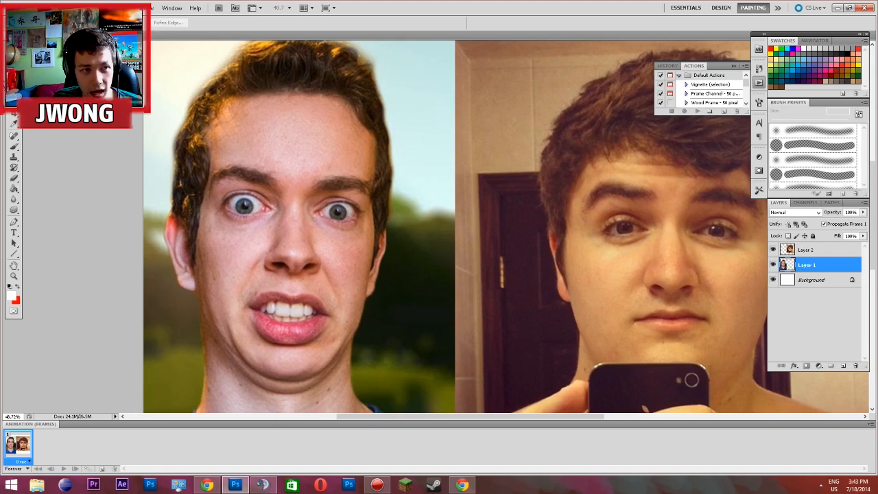
# Select the face in the portrait from hairline to chin with the Quick Selection tool, and deselect it
pyautogui.click(14, 103)
pyautogui.click(54, 104)
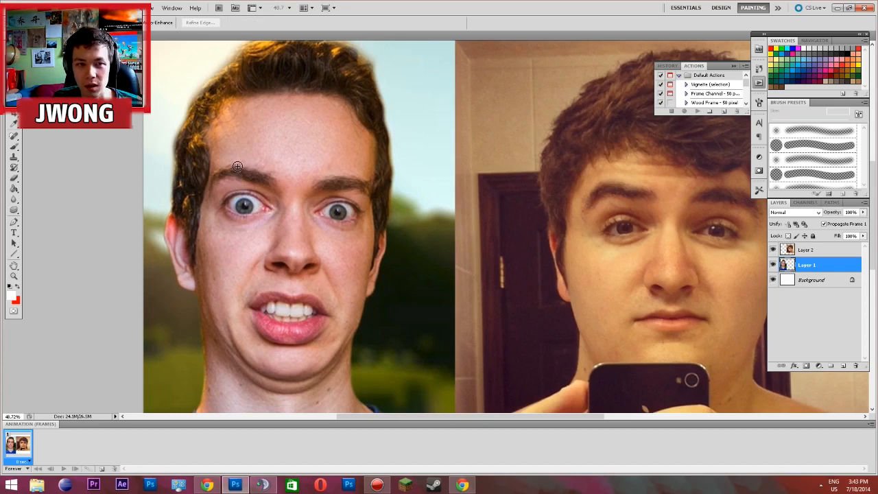
pyautogui.moveTo(335, 179)
pyautogui.mouseDown()
pyautogui.moveTo(254, 162)
pyautogui.moveTo(244, 251)
pyautogui.moveTo(292, 316)
pyautogui.mouseUp()
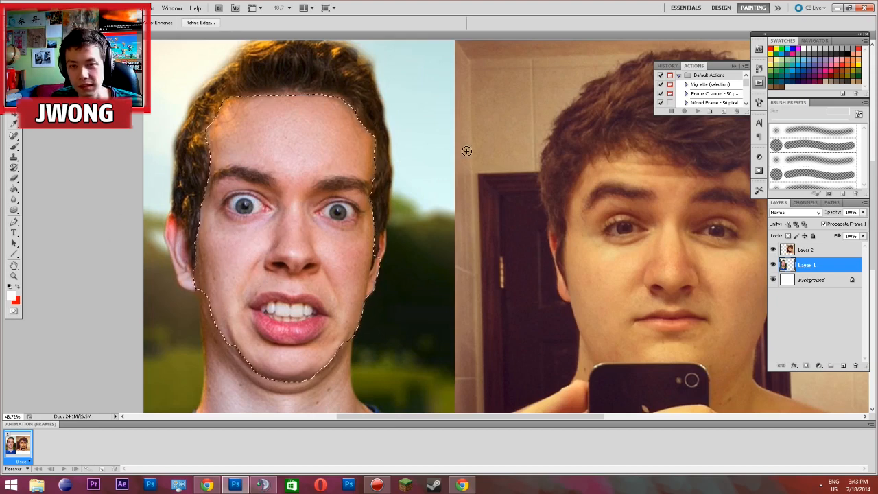
pyautogui.hotkey('ctrl', 'd')
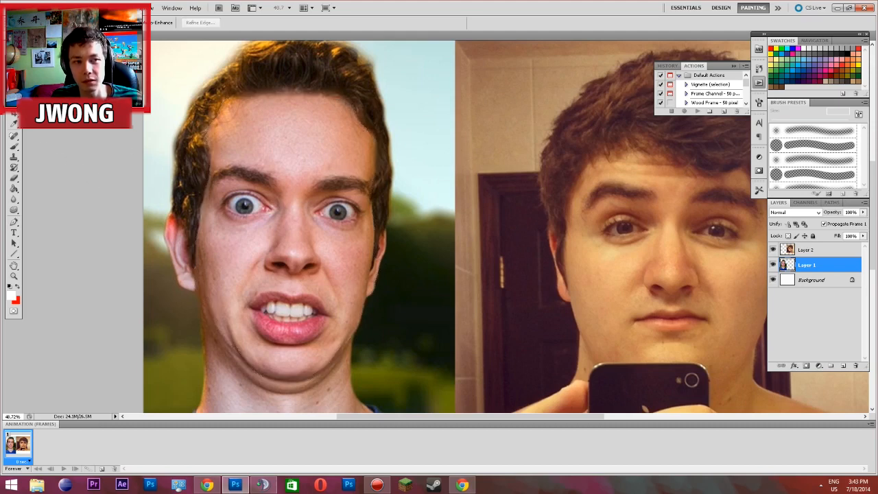
# Activate the Polygonal Lasso tool for outlining the portrait's face
pyautogui.click(9, 97)
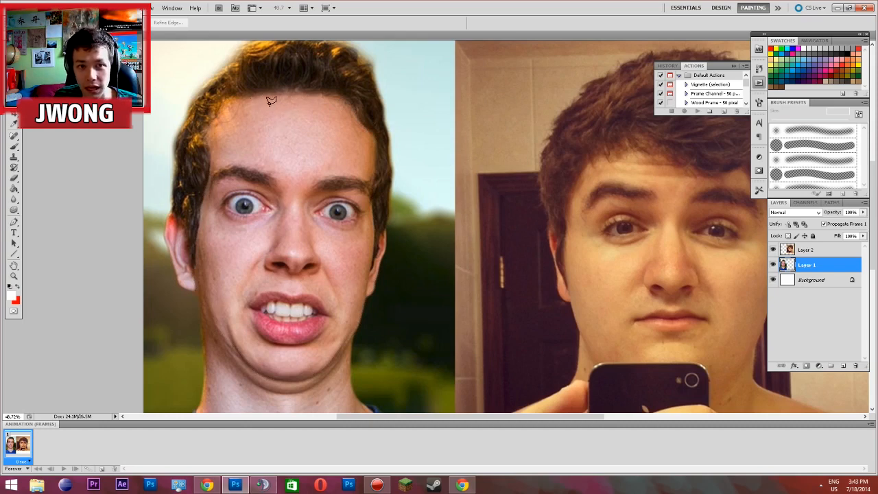
pyautogui.scroll(1, 236, 157)
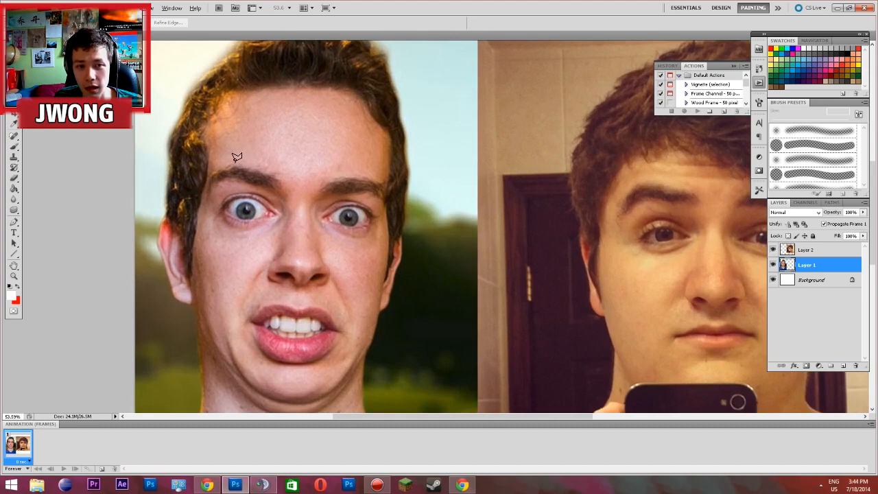
pyautogui.click(286, 92)
pyautogui.click(274, 141)
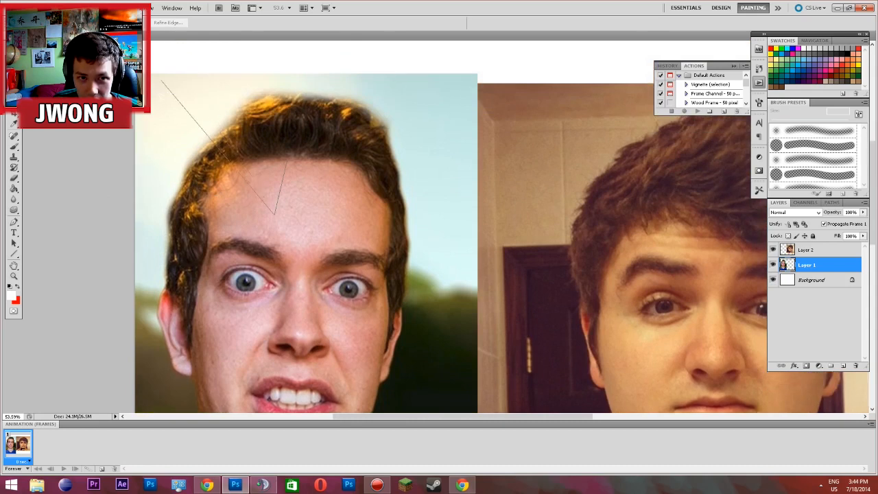
pyautogui.click(232, 198)
pyautogui.click(247, 351)
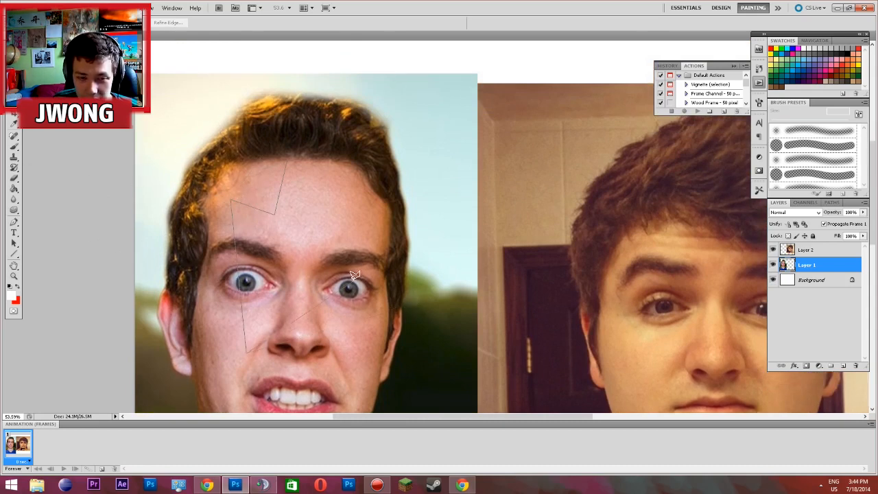
pyautogui.press('BackSpace')
pyautogui.press('BackSpace')
pyautogui.press('BackSpace')
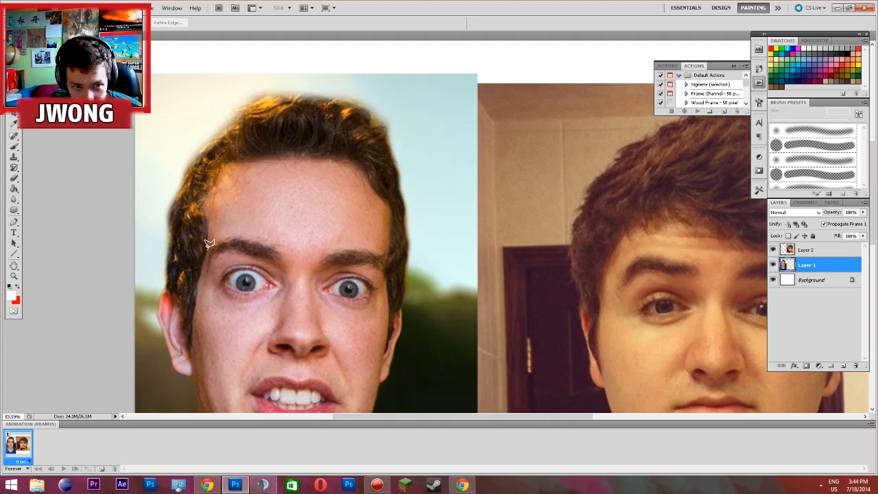
# Outline the portrait's face on Layer 1 with the Polygonal Lasso along hairline, cheeks and chin, close the selection, and keep it active
pyautogui.click(197, 286)
pyautogui.scroll(-3, 175, 384)
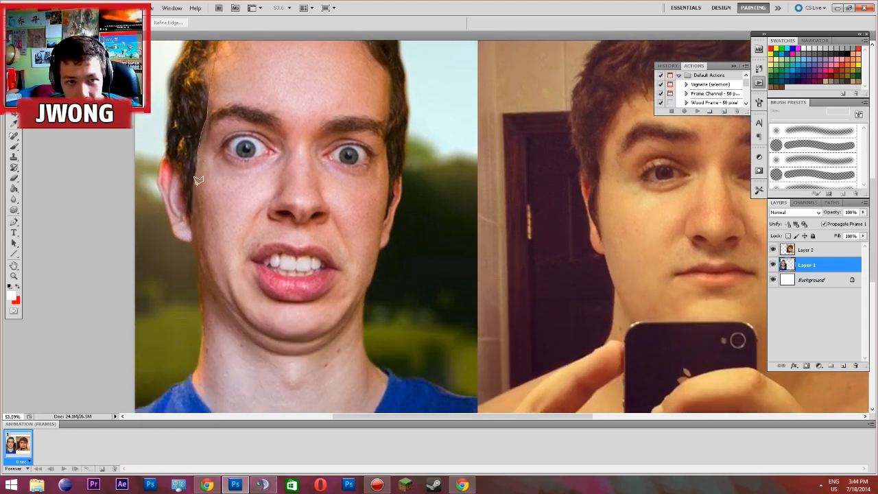
pyautogui.moveTo(195, 177)
pyautogui.mouseDown()
pyautogui.moveTo(190, 214)
pyautogui.moveTo(203, 278)
pyautogui.mouseUp()
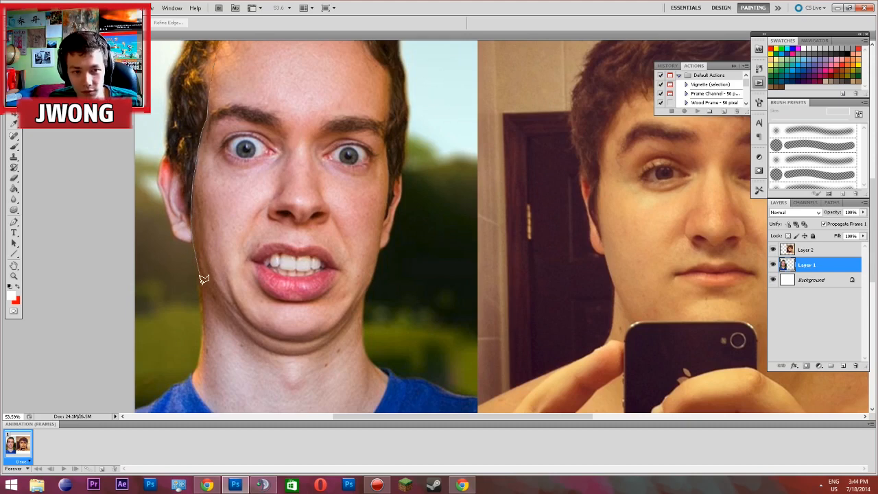
pyautogui.moveTo(203, 279)
pyautogui.mouseDown()
pyautogui.moveTo(247, 341)
pyautogui.moveTo(237, 316)
pyautogui.moveTo(237, 331)
pyautogui.moveTo(264, 350)
pyautogui.moveTo(207, 310)
pyautogui.moveTo(239, 326)
pyautogui.moveTo(237, 315)
pyautogui.moveTo(281, 355)
pyautogui.moveTo(234, 331)
pyautogui.moveTo(221, 308)
pyautogui.moveTo(262, 354)
pyautogui.moveTo(274, 352)
pyautogui.moveTo(255, 337)
pyautogui.moveTo(293, 355)
pyautogui.mouseUp()
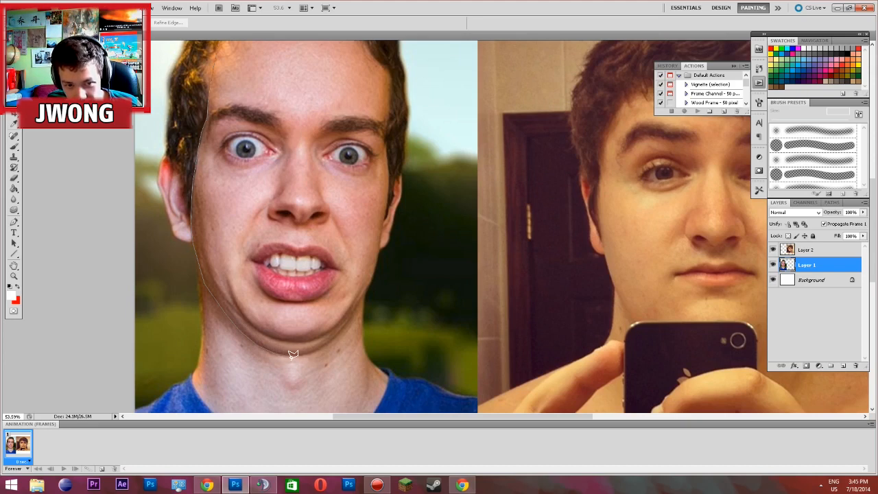
pyautogui.moveTo(291, 352)
pyautogui.mouseDown()
pyautogui.moveTo(331, 339)
pyautogui.moveTo(364, 297)
pyautogui.mouseUp()
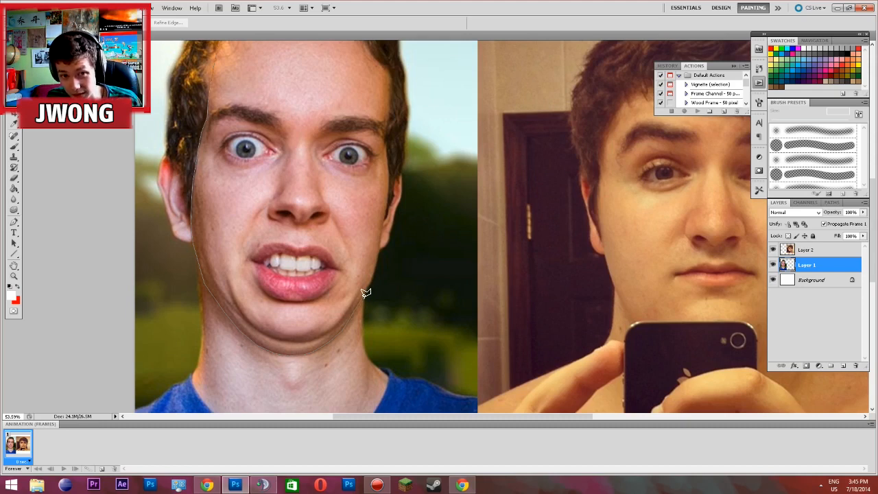
pyautogui.moveTo(366, 293)
pyautogui.mouseDown()
pyautogui.moveTo(372, 286)
pyautogui.moveTo(390, 186)
pyautogui.moveTo(389, 174)
pyautogui.moveTo(377, 171)
pyautogui.moveTo(391, 173)
pyautogui.moveTo(394, 40)
pyautogui.moveTo(373, 96)
pyautogui.moveTo(387, 138)
pyautogui.moveTo(392, 97)
pyautogui.moveTo(362, 56)
pyautogui.moveTo(282, 50)
pyautogui.moveTo(321, 47)
pyautogui.moveTo(300, 51)
pyautogui.mouseUp()
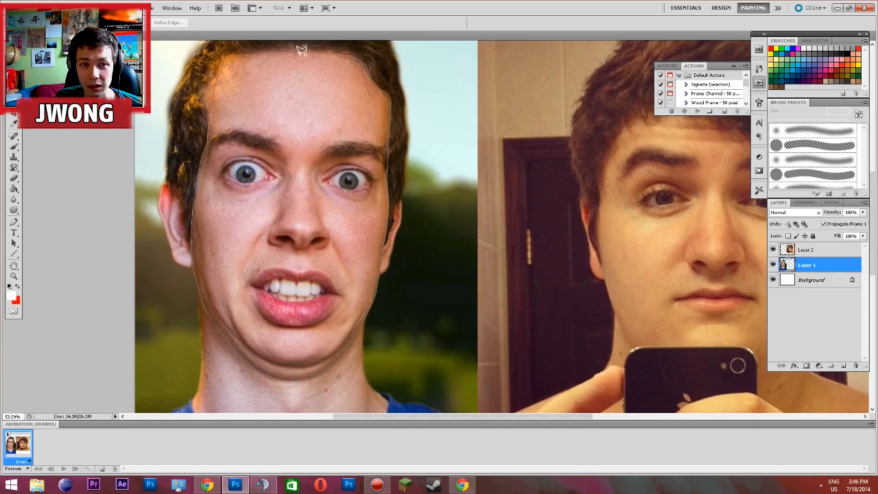
pyautogui.moveTo(301, 51); pyautogui.dragTo(303, 54)
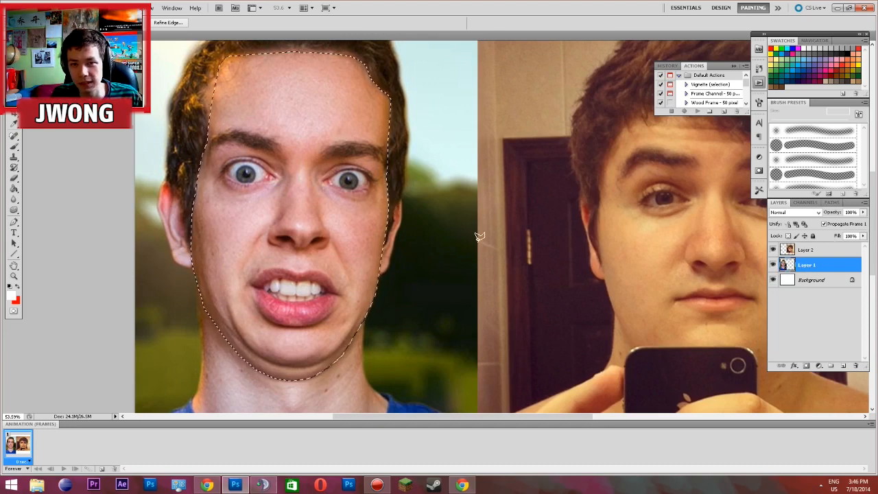
pyautogui.hotkey('ctrl', 'd')
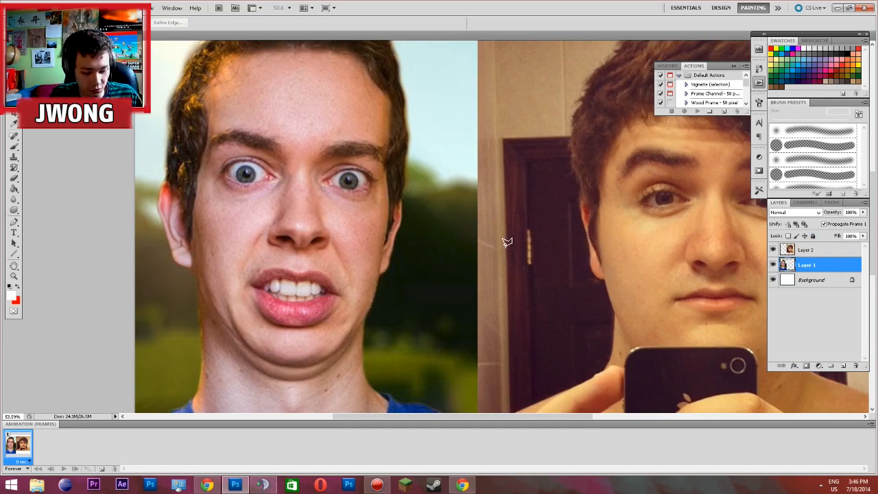
pyautogui.hotkey('ctrl', 'shift', 'd')
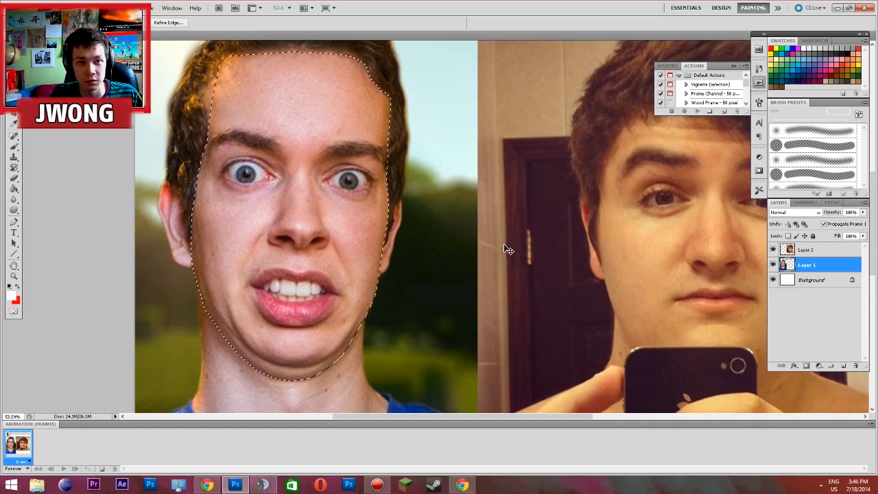
# Copy the selected face and paste it as a new layer
pyautogui.hotkey('ctrl', 'c')
pyautogui.hotkey('ctrl', 'd')
pyautogui.hotkey('ctrl', 'v')
pyautogui.scroll(-3, 172, 154)
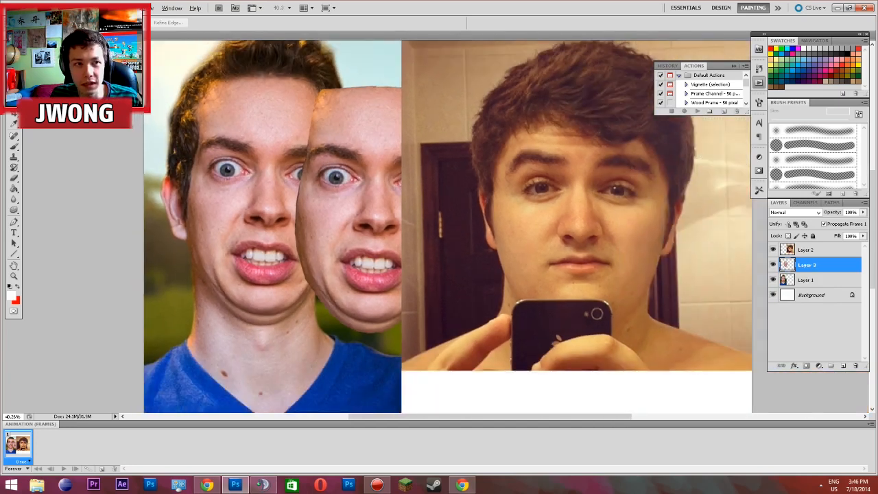
# Place the pasted face's layer above Layer 2 and move the face over the selfie's face
pyautogui.click(15, 76)
pyautogui.moveTo(819, 269); pyautogui.dragTo(817, 248)
pyautogui.moveTo(350, 229); pyautogui.dragTo(555, 250)
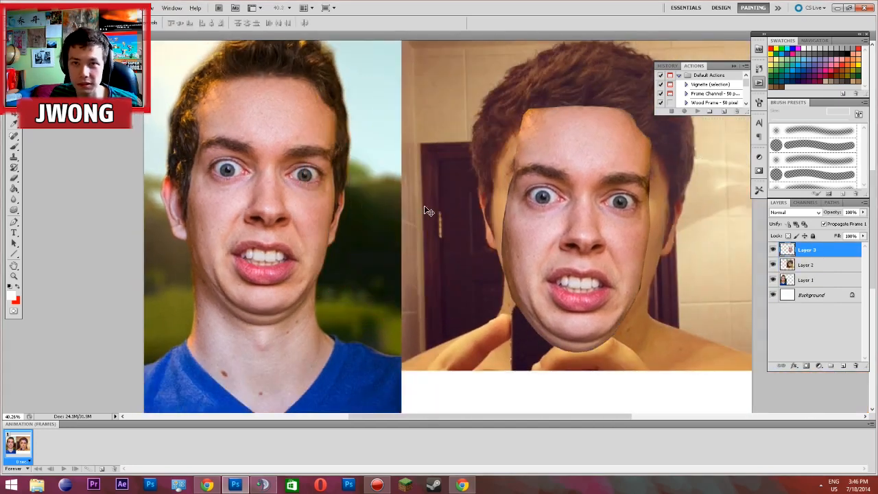
pyautogui.scroll(4, 623, 255)
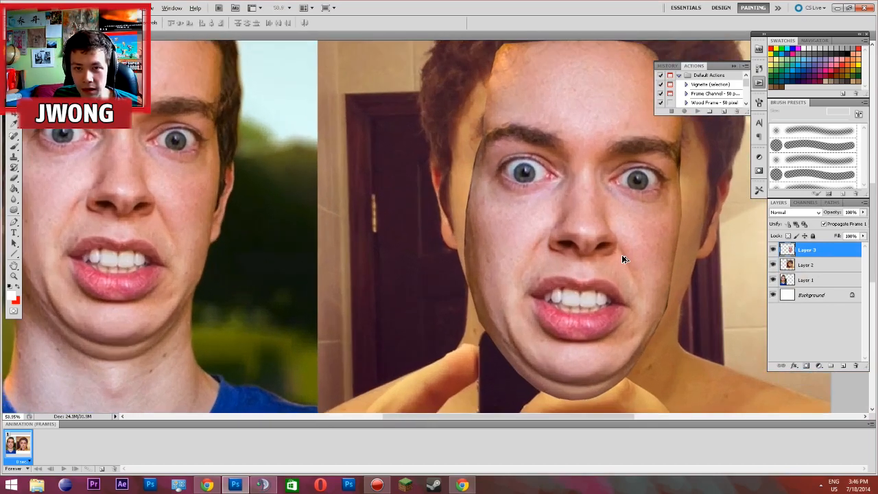
pyautogui.scroll(-2, 630, 263)
pyautogui.moveTo(627, 265)
pyautogui.mouseDown()
pyautogui.moveTo(627, 211)
pyautogui.moveTo(632, 256)
pyautogui.moveTo(626, 251)
pyautogui.mouseUp()
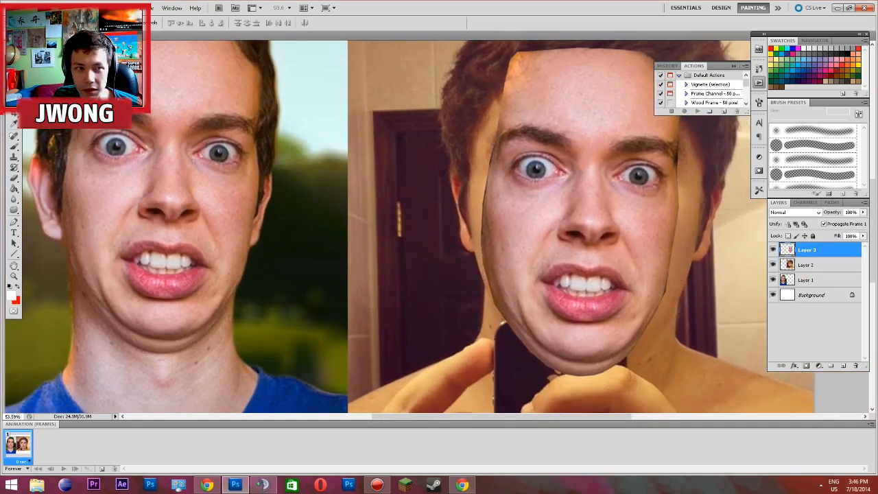
pyautogui.click(13, 83)
pyautogui.rightClick(561, 246)
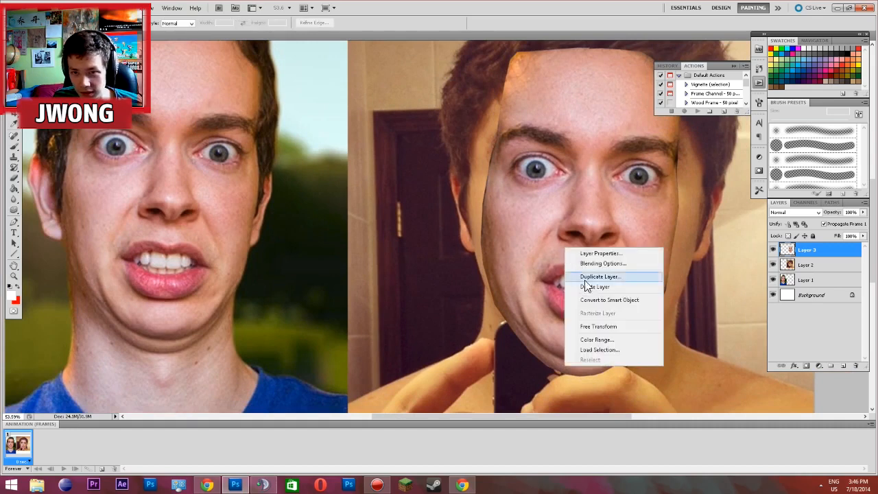
pyautogui.click(603, 324)
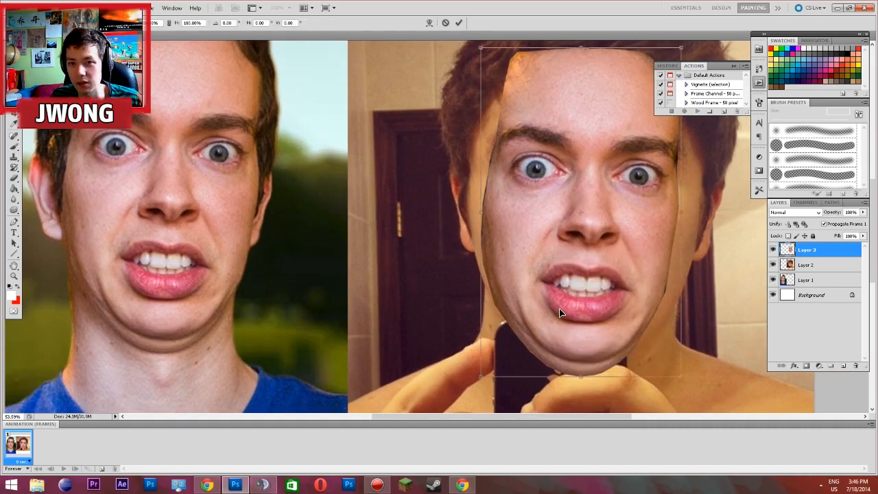
pyautogui.press('Return')
pyautogui.scroll(-2, 560, 312)
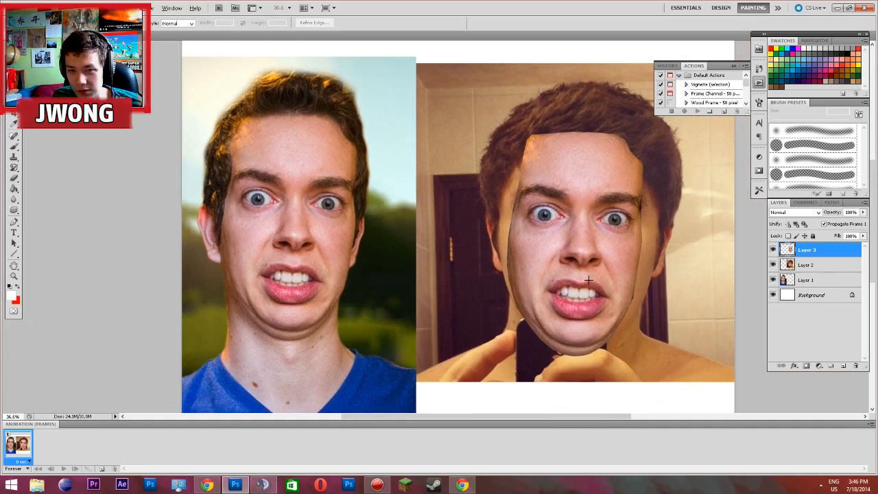
pyautogui.rightClick(588, 279)
pyautogui.click(617, 359)
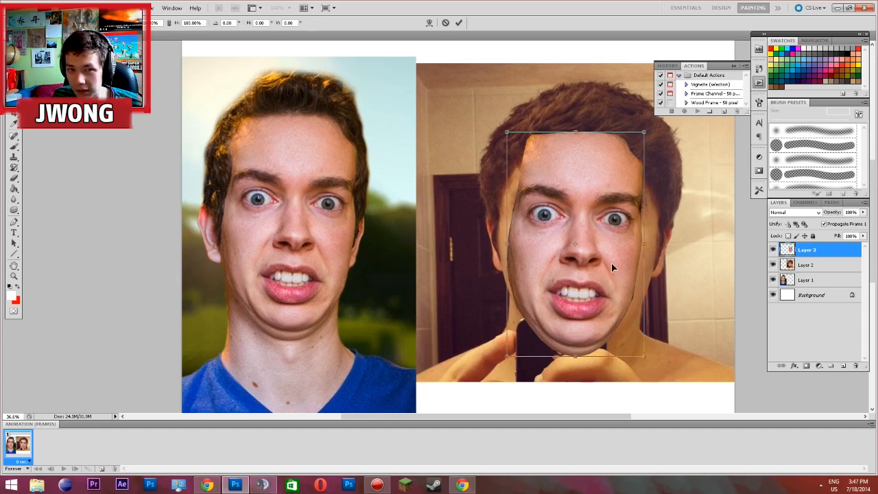
pyautogui.press('Return')
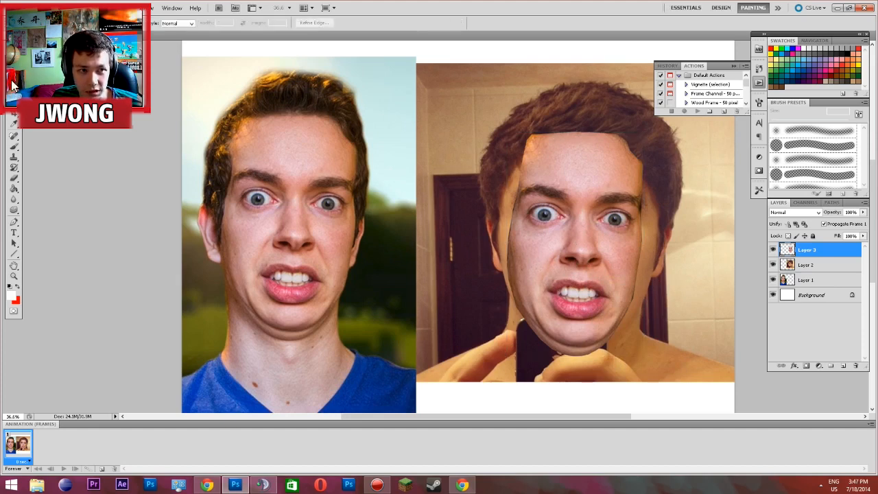
# Start a Free Transform on the pasted face and set the opacity of Layer 3 to 50%
pyautogui.rightClick(583, 253)
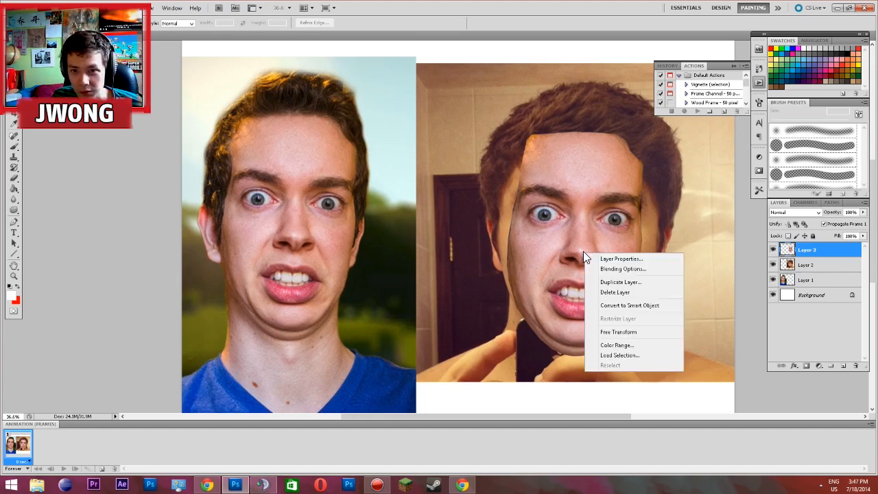
pyautogui.click(613, 332)
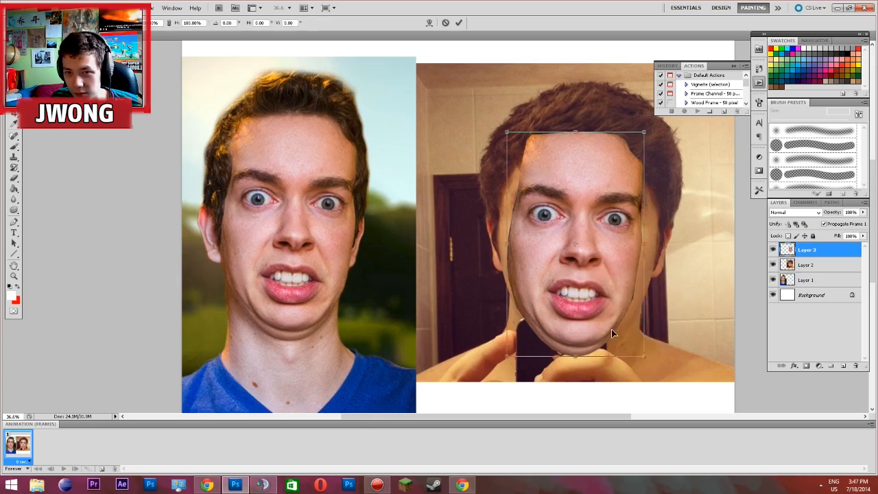
pyautogui.rightClick(588, 295)
pyautogui.click(617, 374)
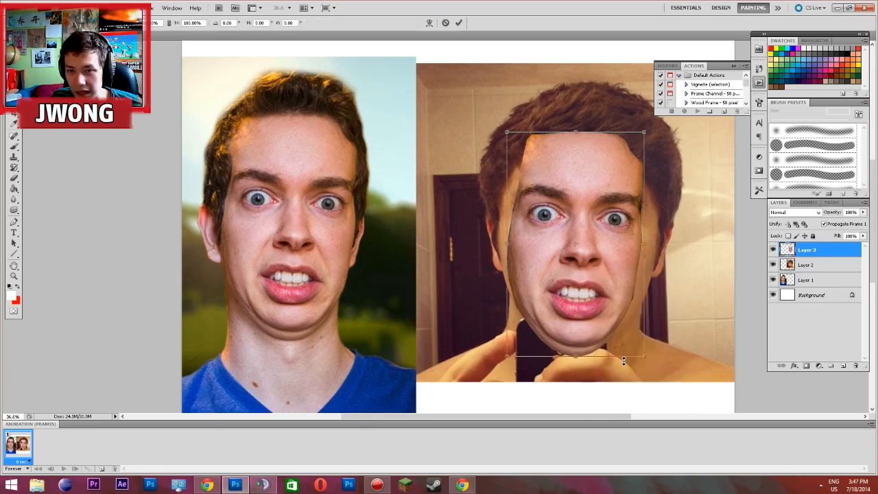
pyautogui.moveTo(594, 333); pyautogui.dragTo(613, 315)
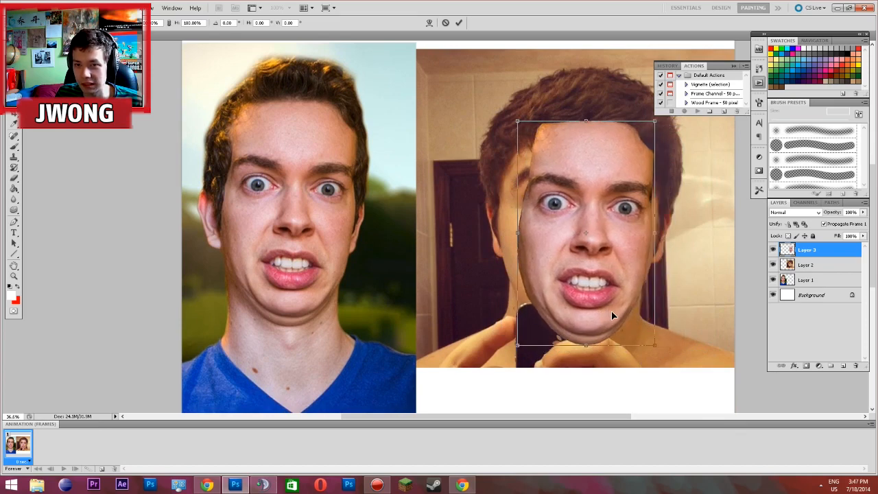
pyautogui.click(832, 216)
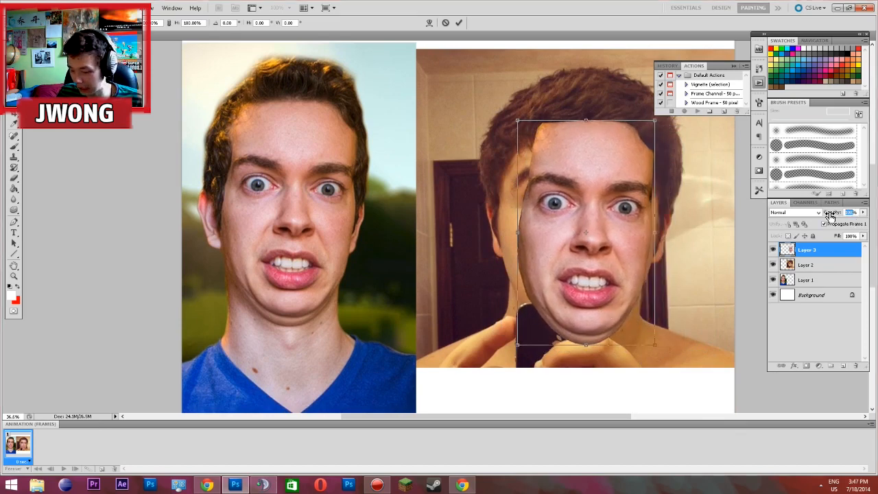
pyautogui.write('50')
pyautogui.press('Return')
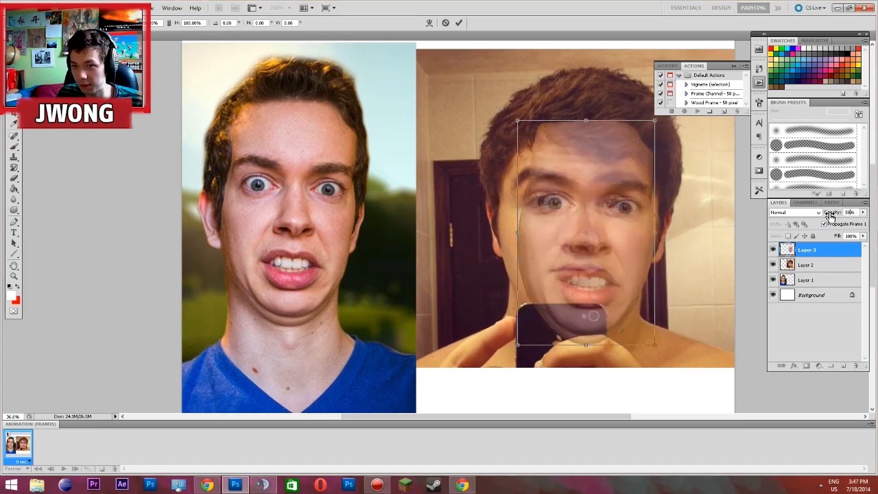
# Move the half-transparent face so its eyes and nose line up with those of the selfie, keeping the transform open
pyautogui.rightClick(588, 224)
pyautogui.click(621, 267)
pyautogui.moveTo(593, 249)
pyautogui.mouseDown()
pyautogui.moveTo(565, 250)
pyautogui.moveTo(748, 212)
pyautogui.moveTo(604, 251)
pyautogui.moveTo(571, 244)
pyautogui.moveTo(579, 246)
pyautogui.mouseUp()
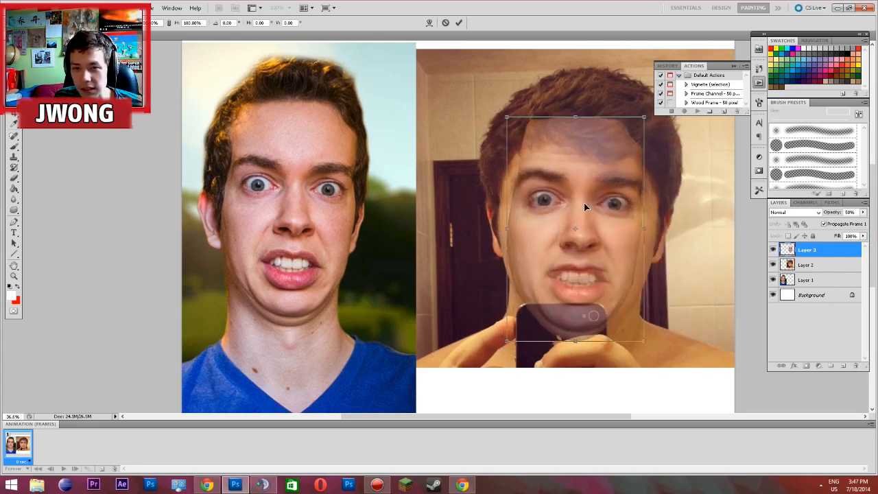
pyautogui.click(11, 80)
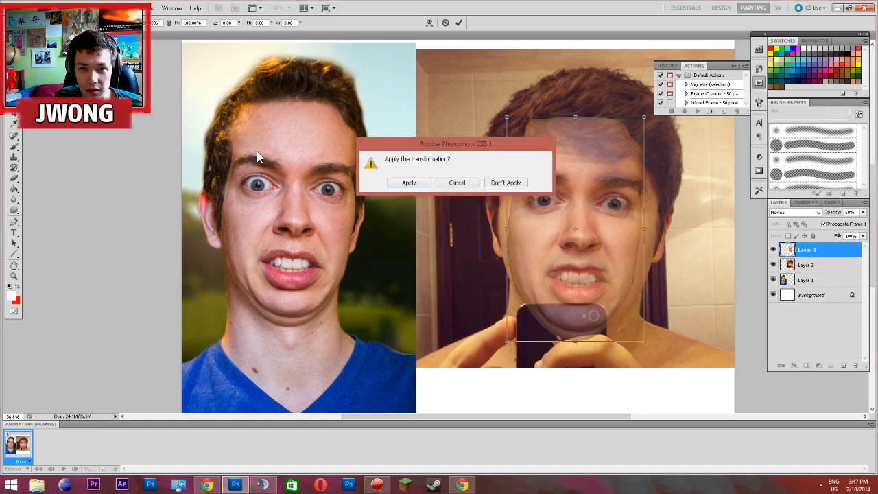
pyautogui.click(508, 185)
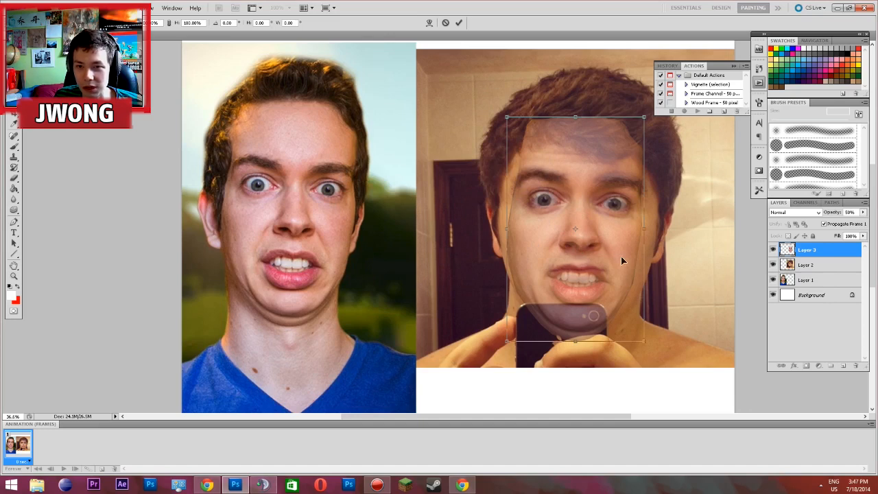
# Widen the half-transparent face slightly on both sides, realign it with the selfie's eyes, nose and mouth, and apply the transform
pyautogui.rightClick(574, 227)
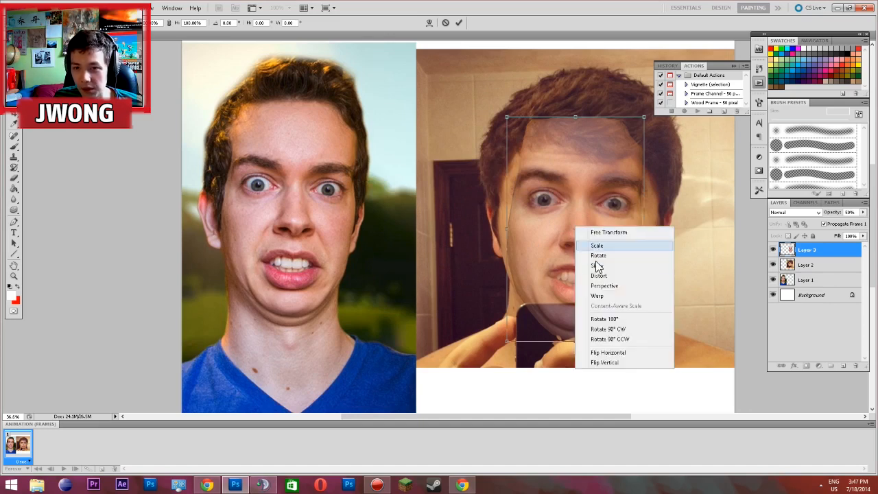
pyautogui.click(521, 199)
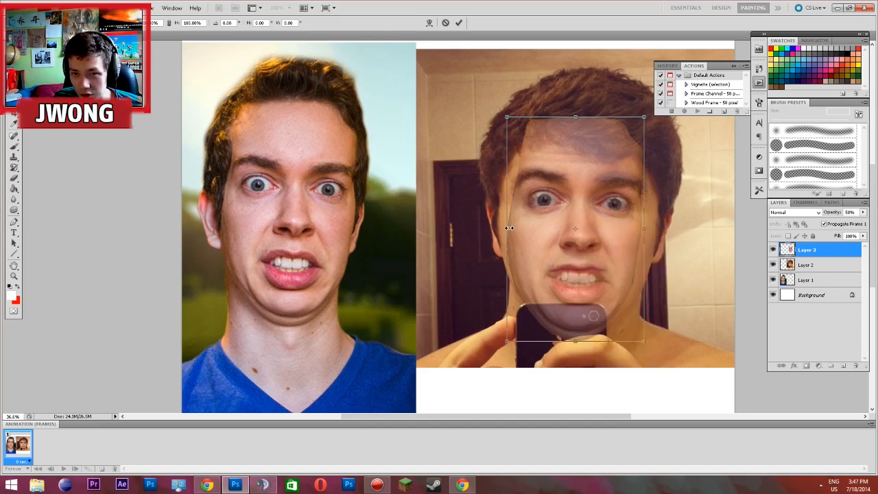
pyautogui.moveTo(510, 227); pyautogui.dragTo(503, 227)
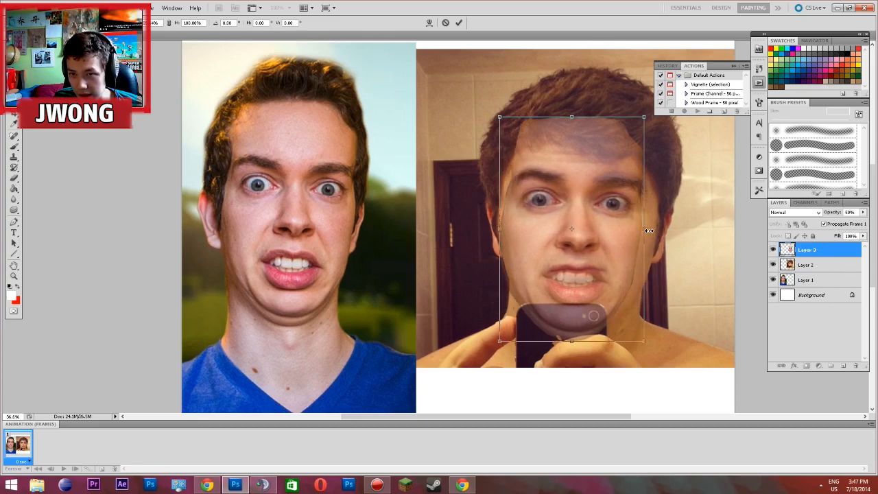
pyautogui.moveTo(647, 231); pyautogui.dragTo(654, 231)
pyautogui.moveTo(552, 204)
pyautogui.mouseDown()
pyautogui.moveTo(561, 377)
pyautogui.moveTo(570, 247)
pyautogui.moveTo(545, 188)
pyautogui.moveTo(548, 200)
pyautogui.moveTo(569, 187)
pyautogui.moveTo(563, 202)
pyautogui.mouseUp()
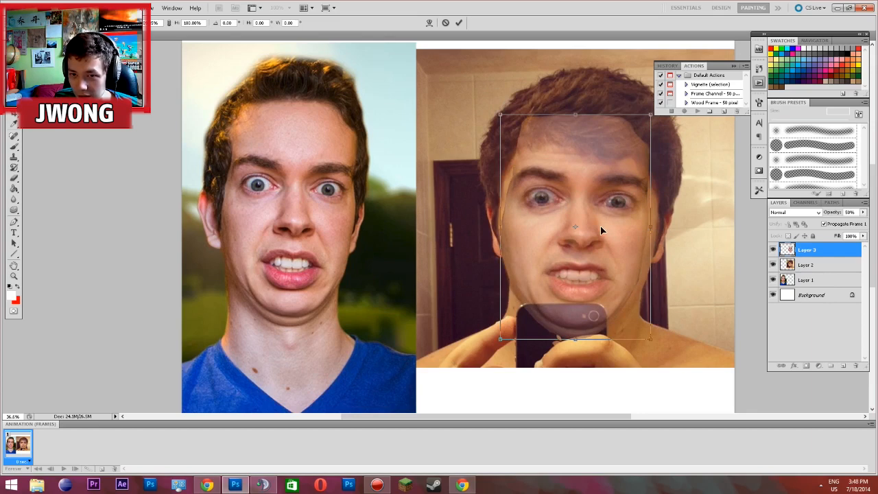
pyautogui.moveTo(601, 229)
pyautogui.mouseDown()
pyautogui.moveTo(597, 240)
pyautogui.moveTo(598, 225)
pyautogui.mouseUp()
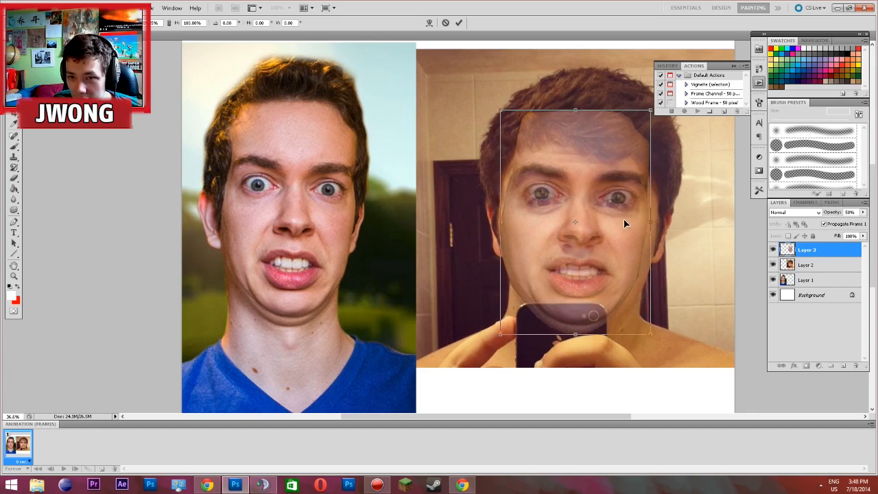
pyautogui.moveTo(621, 221); pyautogui.dragTo(616, 229)
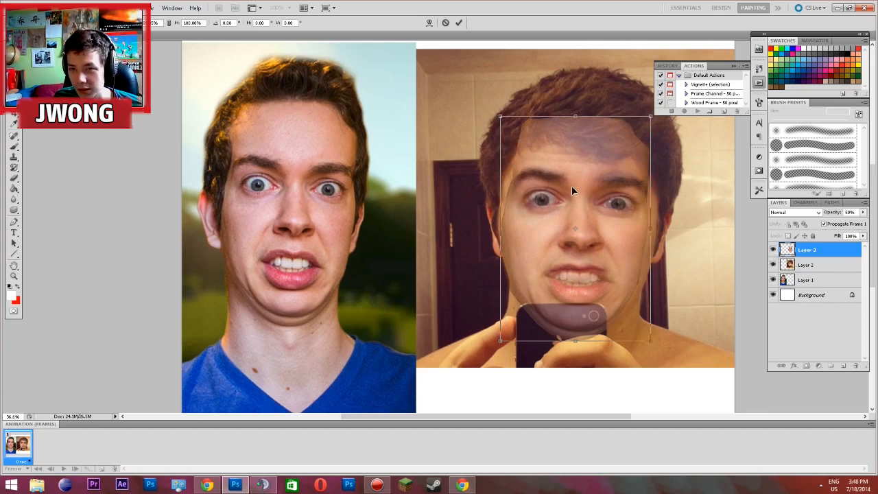
pyautogui.press('Return')
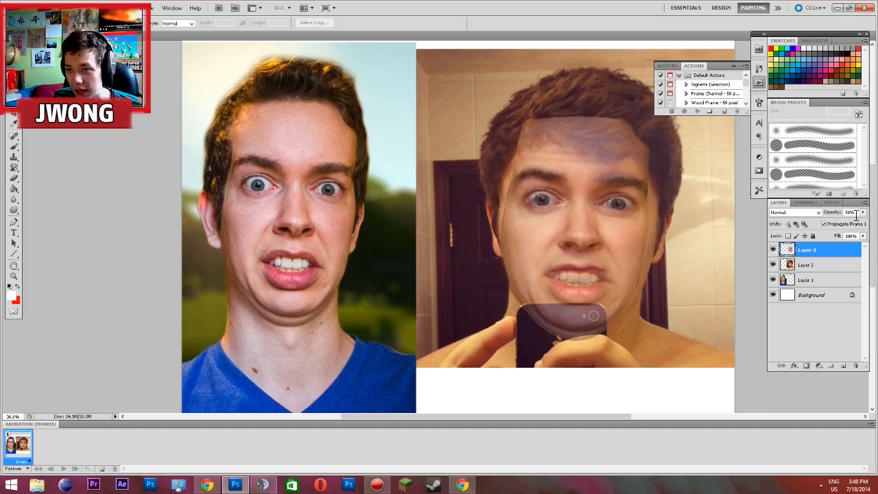
# Set the opacity of Layer 3 to 100% and hide the layer
pyautogui.press('0')
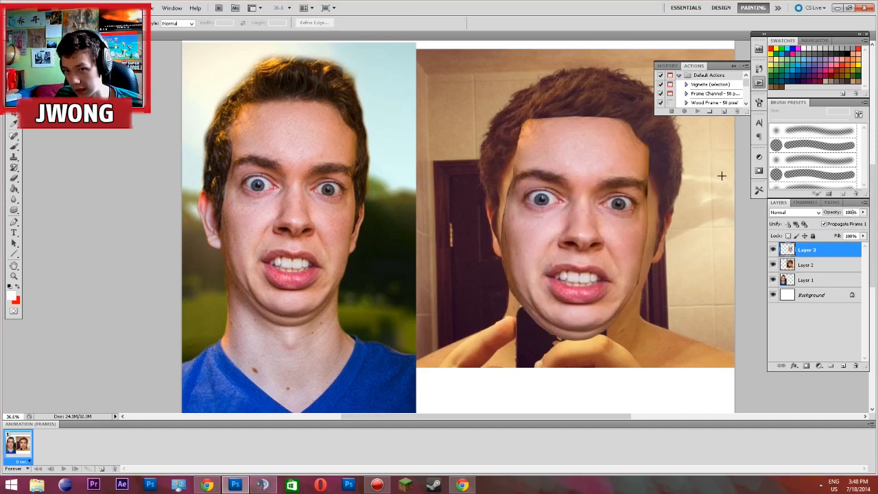
pyautogui.click(773, 251)
pyautogui.click(773, 251)
pyautogui.click(773, 250)
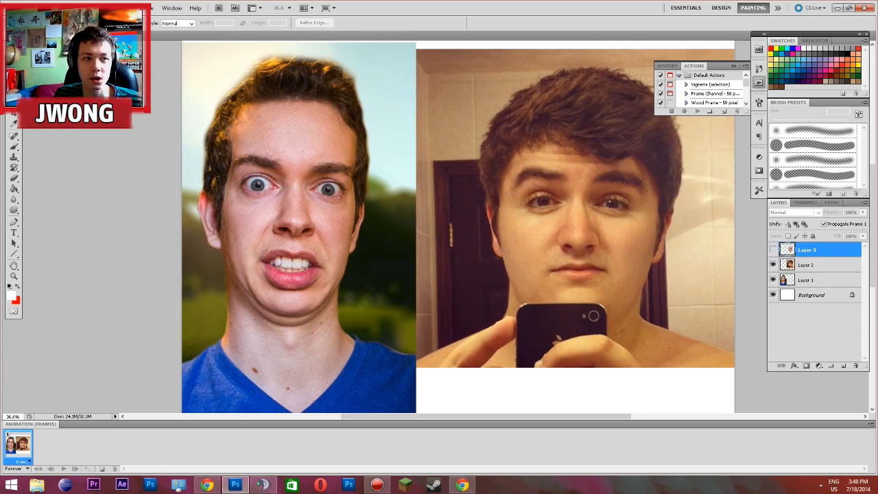
# Start a Polygonal Lasso outline on the selfie's face, following the hairline and the left edge of the face to the jaw
pyautogui.press('l')
pyautogui.scroll(5, 657, 229)
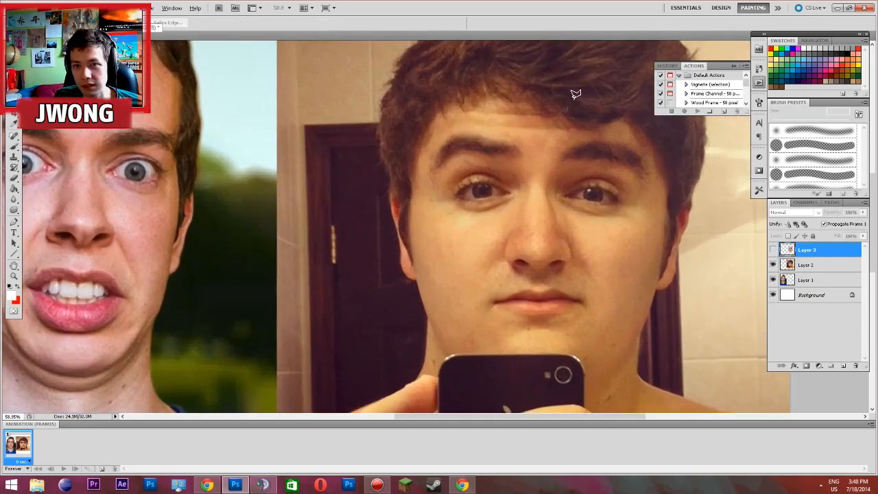
pyautogui.click(523, 120)
pyautogui.click(500, 116)
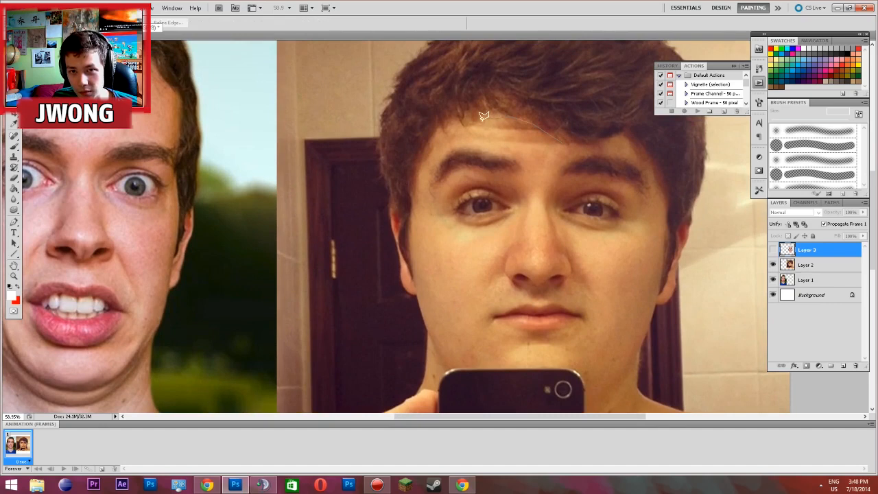
pyautogui.click(440, 137)
pyautogui.click(426, 159)
pyautogui.click(414, 190)
pyautogui.click(410, 240)
pyautogui.click(412, 262)
pyautogui.click(415, 290)
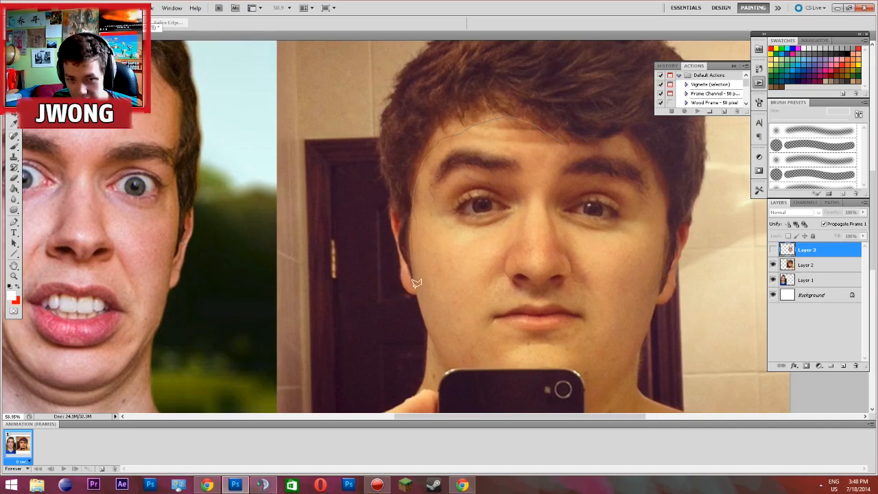
pyautogui.click(432, 343)
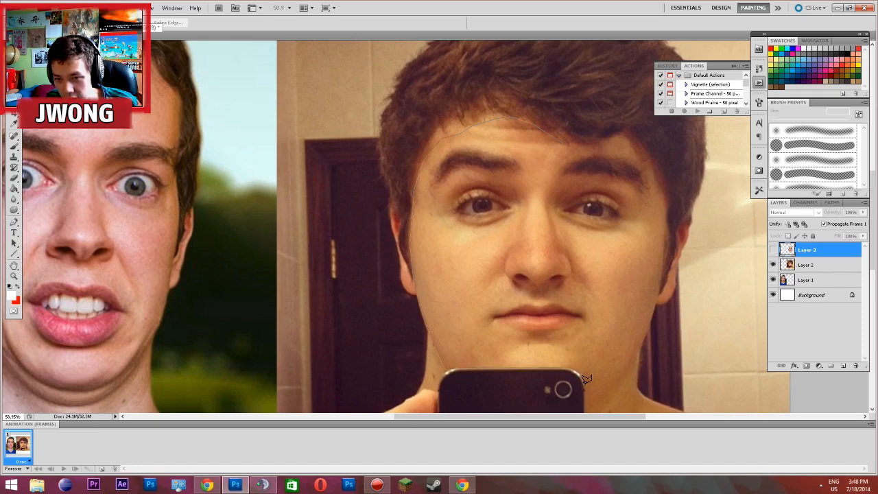
# Continue the lasso outline around the phone's upper edge and up the right side of the jaw towards the ear
pyautogui.scroll(-3, 588, 401)
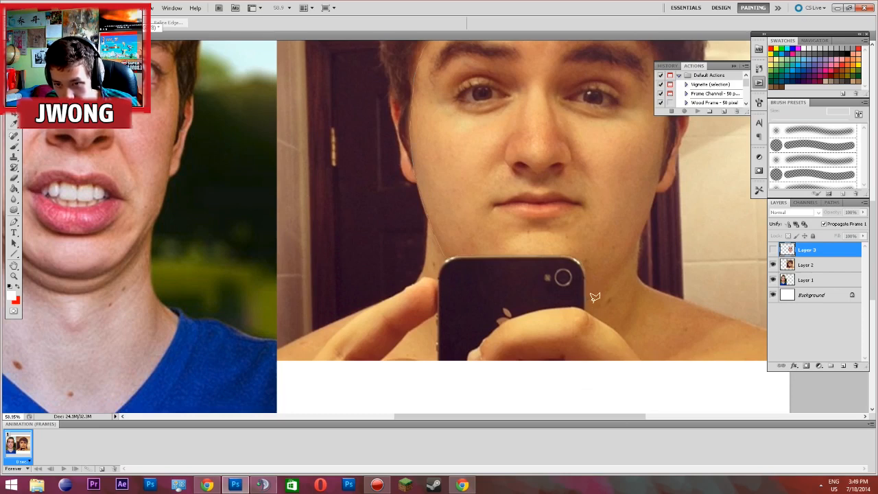
pyautogui.click(615, 274)
pyautogui.click(624, 264)
pyautogui.click(635, 248)
pyautogui.click(647, 223)
pyautogui.click(650, 207)
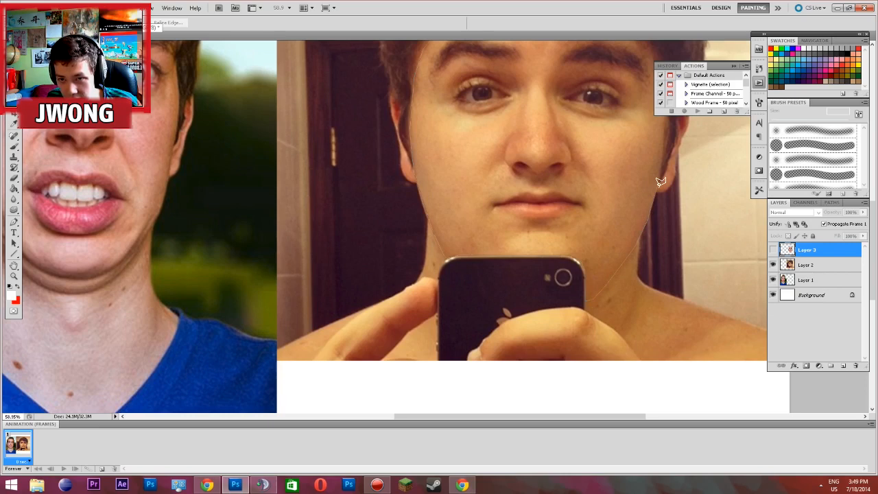
# Trace the right cheek, temple and hairline across the forehead and close the lasso selection around the selfie's face
pyautogui.scroll(3, 672, 54)
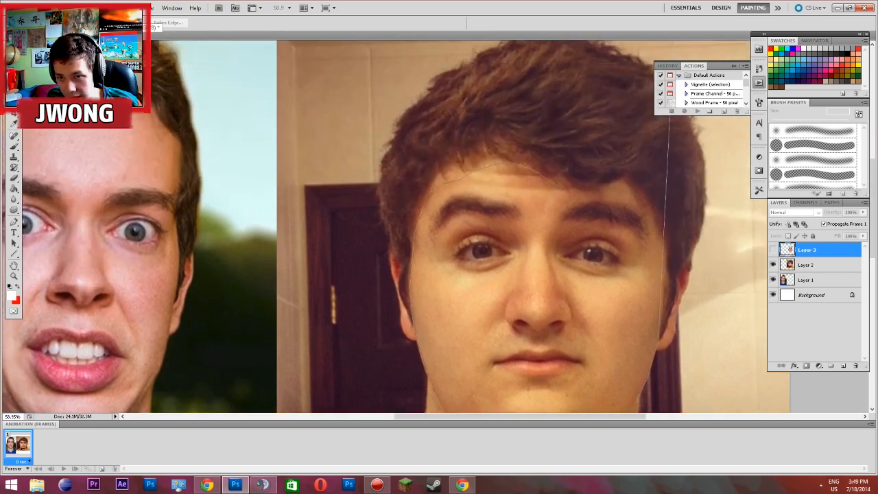
pyautogui.click(666, 293)
pyautogui.click(666, 244)
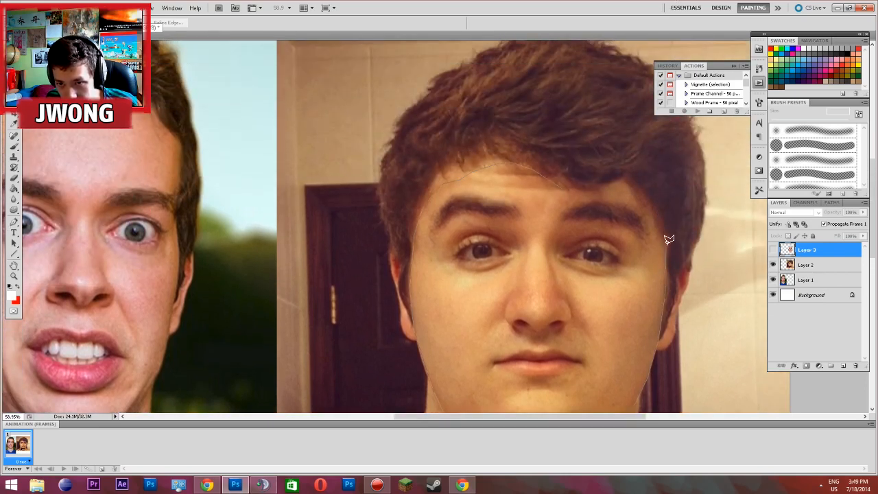
pyautogui.click(658, 225)
pyautogui.click(641, 193)
pyautogui.click(629, 180)
pyautogui.click(617, 180)
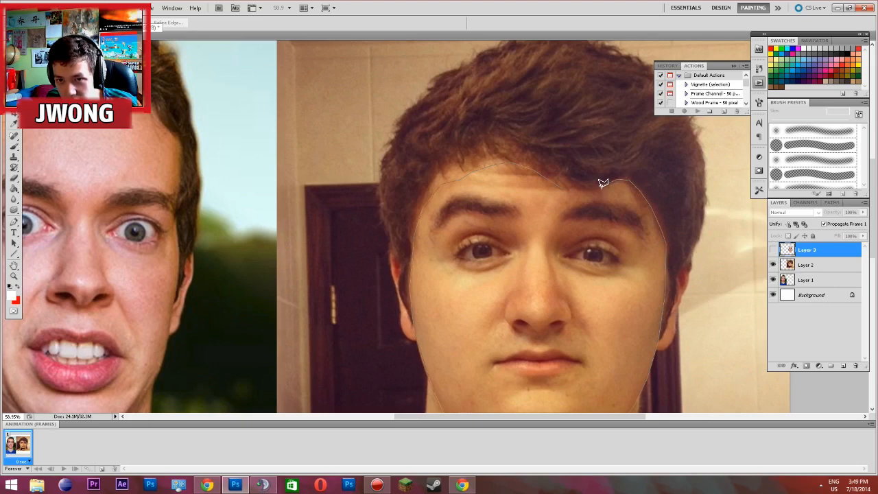
pyautogui.click(566, 186)
# Copy the selected face from Layer 2 to a new layer
pyautogui.scroll(-2, 669, 290)
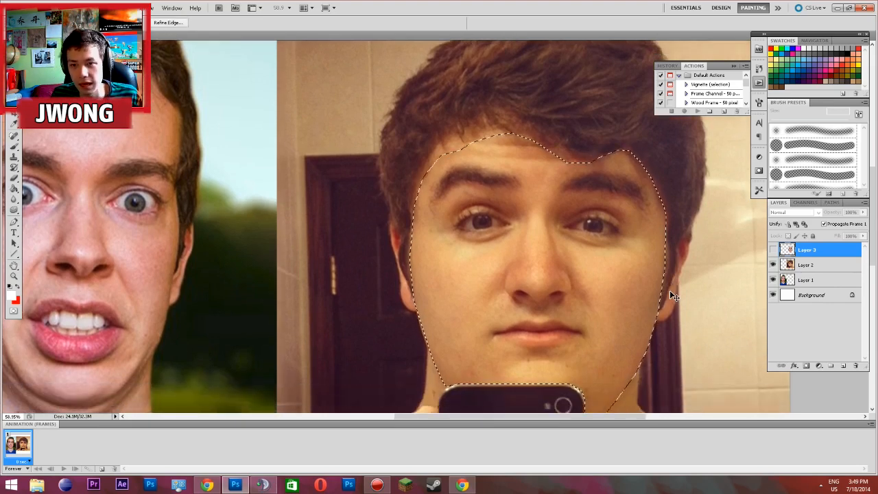
pyautogui.scroll(-2, 636, 270)
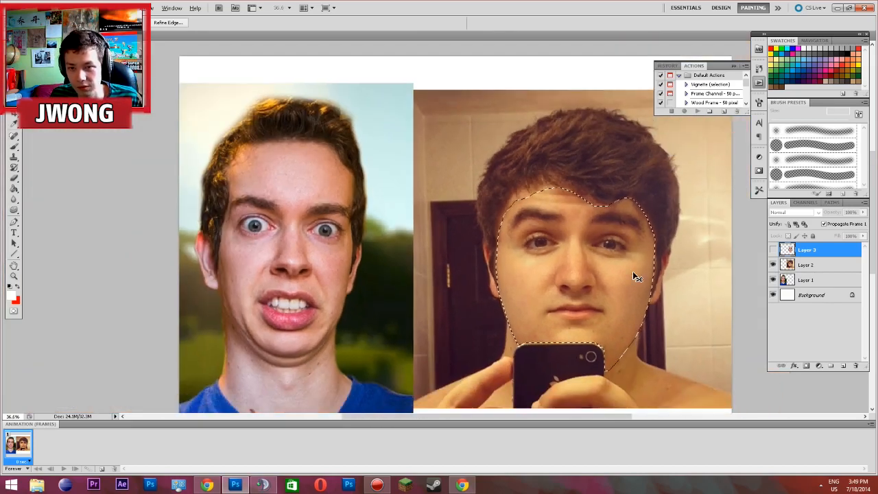
pyautogui.click(803, 264)
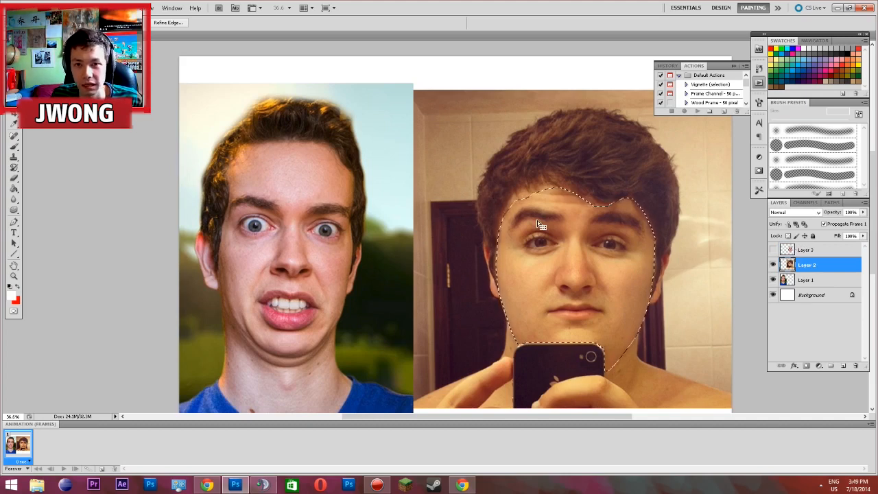
pyautogui.click(14, 82)
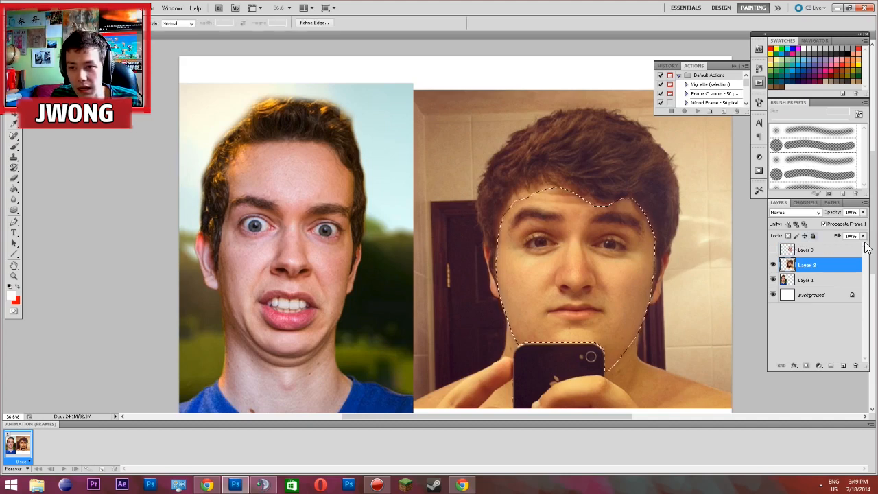
pyautogui.hotkey('ctrl', 'j')
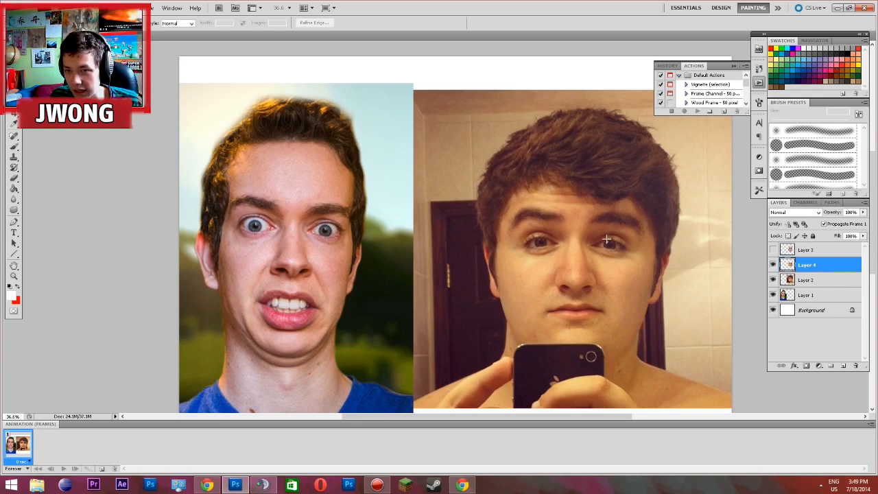
# Move the copied selfie face over the portrait's face and set its layer opacity to 50%
pyautogui.click(14, 71)
pyautogui.moveTo(541, 281); pyautogui.dragTo(298, 272)
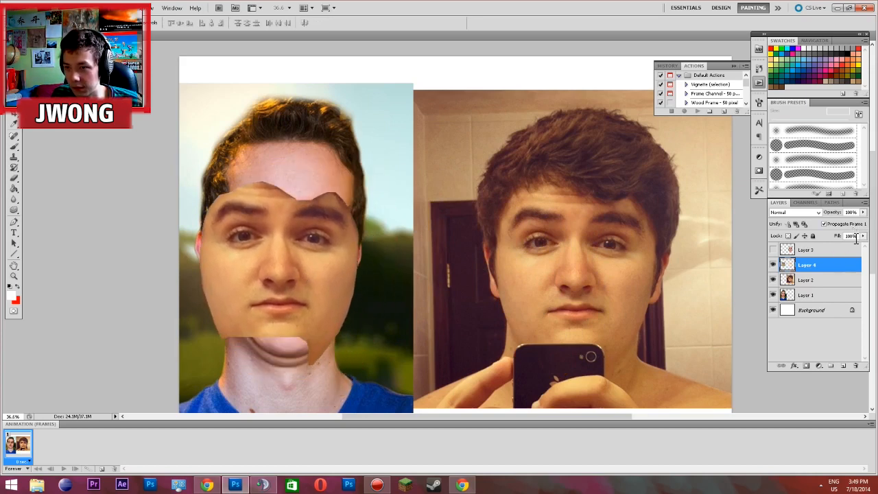
pyautogui.click(850, 212)
pyautogui.write('50')
pyautogui.press('Return')
# Start a Free Transform on the Layer 4 face and move it so its eyes and nose line up with the portrait's
pyautogui.click(10, 79)
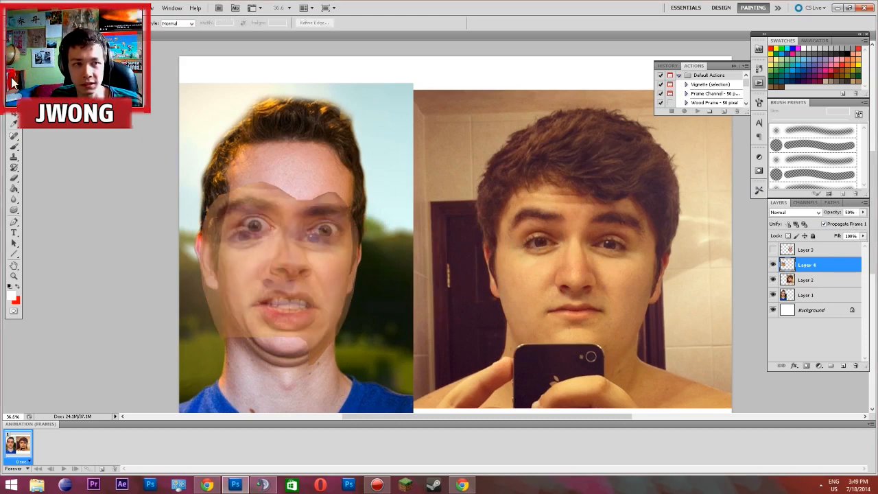
pyautogui.rightClick(334, 266)
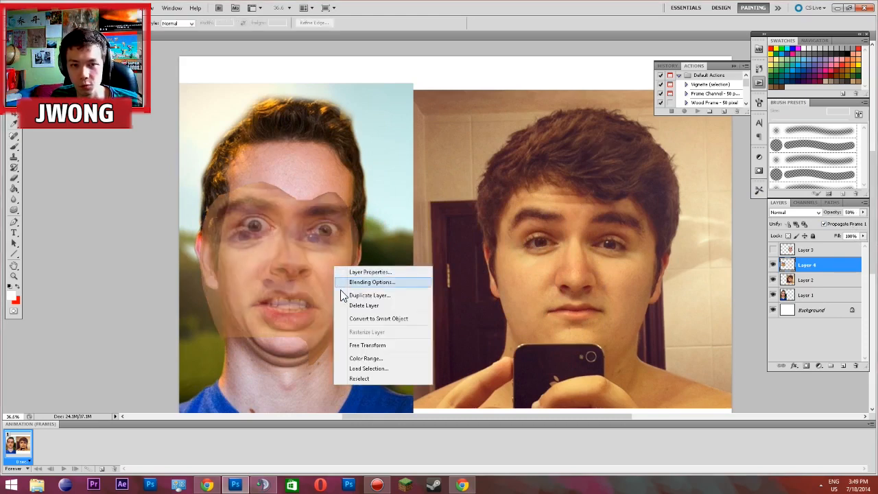
pyautogui.click(382, 345)
pyautogui.moveTo(300, 282)
pyautogui.mouseDown()
pyautogui.moveTo(324, 280)
pyautogui.moveTo(314, 273)
pyautogui.mouseUp()
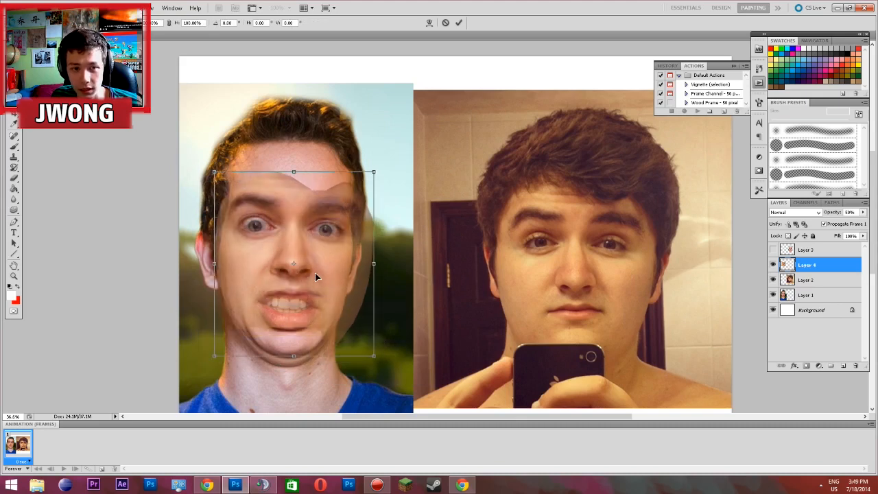
pyautogui.moveTo(313, 307); pyautogui.dragTo(311, 302)
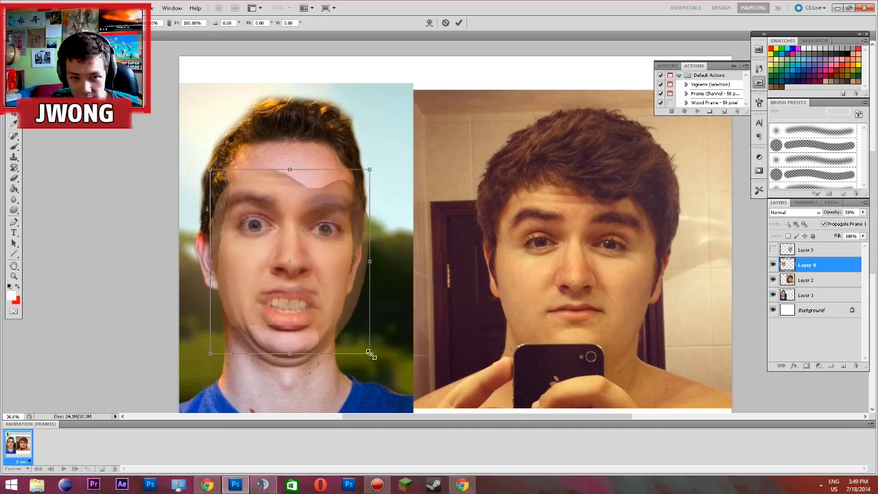
pyautogui.moveTo(289, 241)
pyautogui.mouseDown()
pyautogui.moveTo(289, 263)
pyautogui.moveTo(288, 242)
pyautogui.mouseUp()
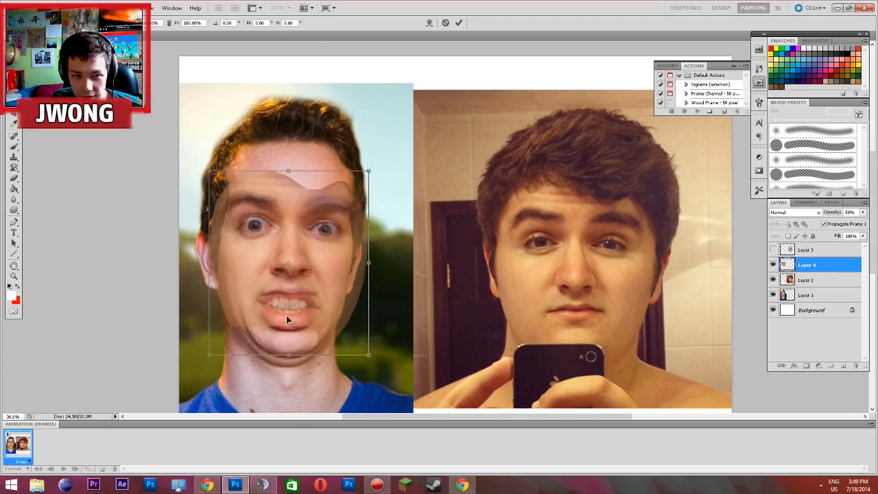
# Stretch the face to about 102.7% height, narrow it slightly from both sides, nudge it into alignment and apply the transform
pyautogui.moveTo(290, 354); pyautogui.dragTo(286, 359)
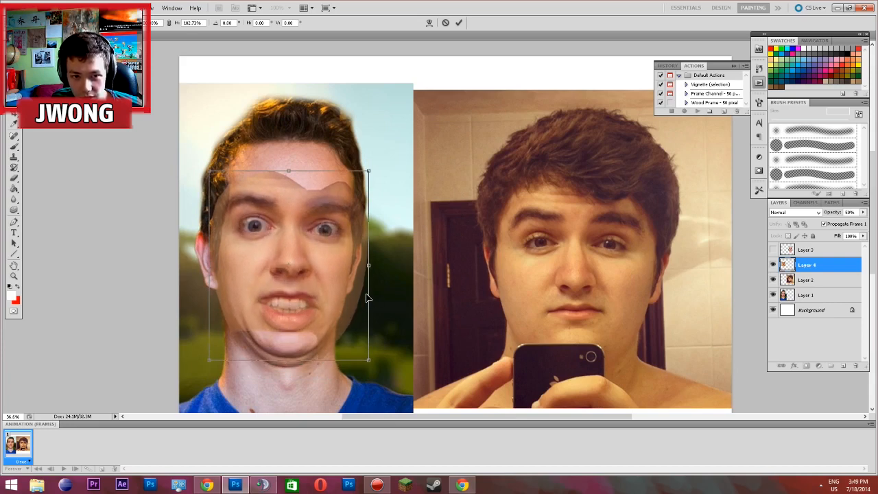
pyautogui.moveTo(369, 269); pyautogui.dragTo(364, 268)
pyautogui.moveTo(210, 267); pyautogui.dragTo(214, 268)
pyautogui.moveTo(268, 258); pyautogui.dragTo(270, 262)
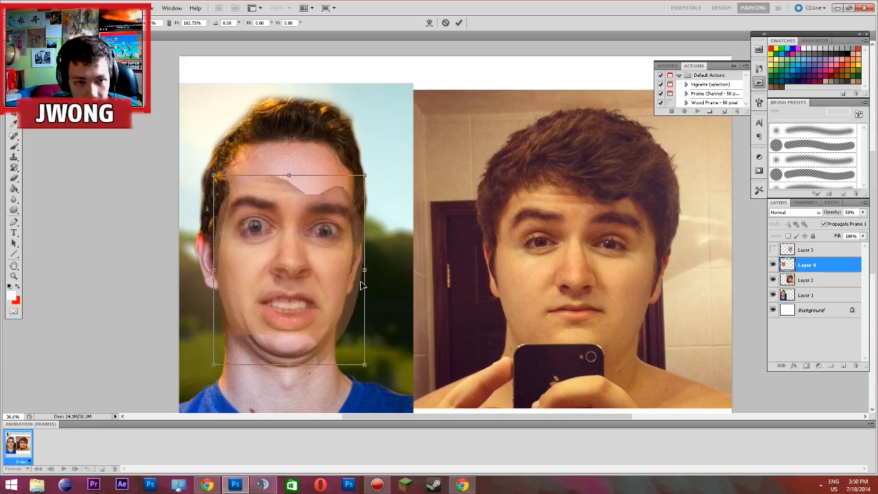
pyautogui.press('Left')
pyautogui.press('Up')
pyautogui.press('Left')
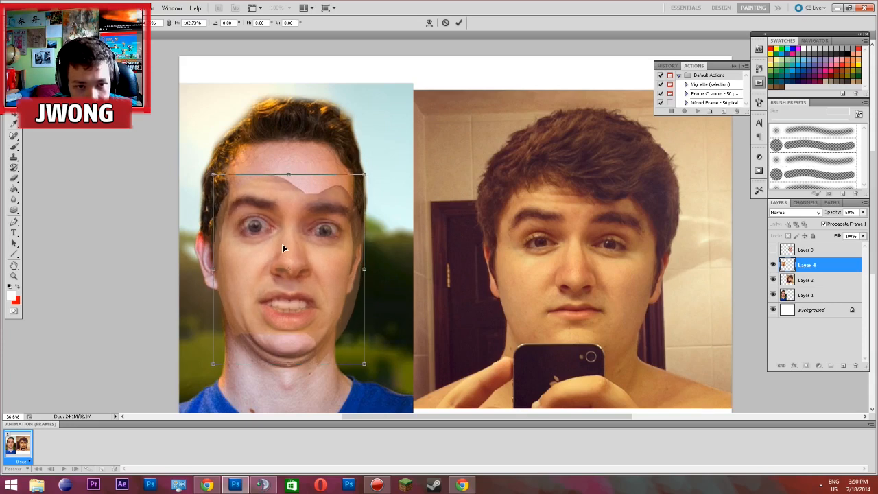
pyautogui.press('Return')
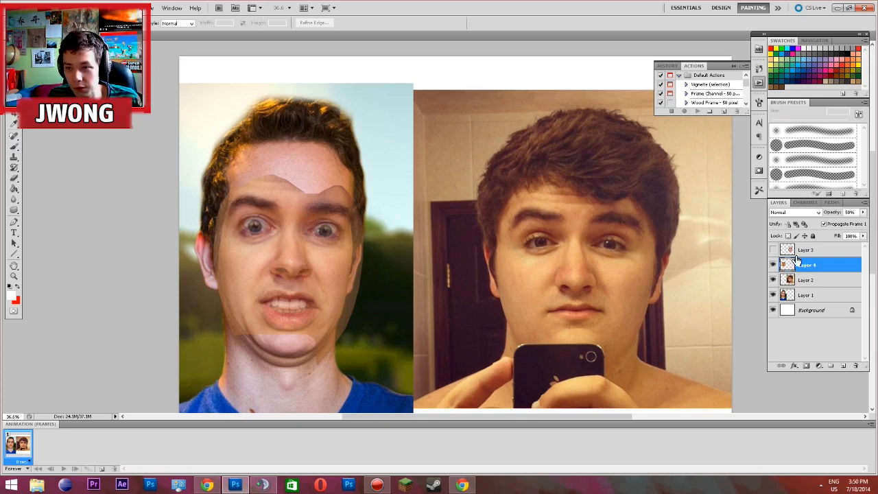
# Show Layer 3 again and restore the Layer 4 face to 100% opacity
pyautogui.click(773, 251)
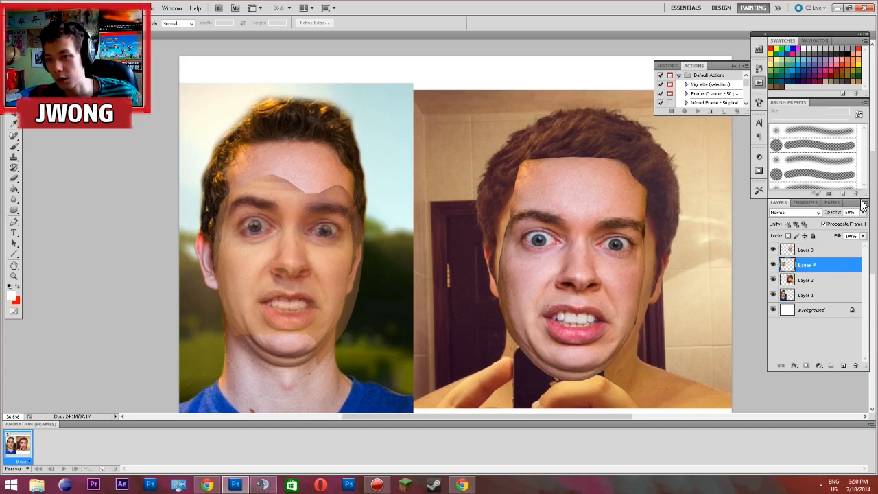
pyautogui.click(863, 212)
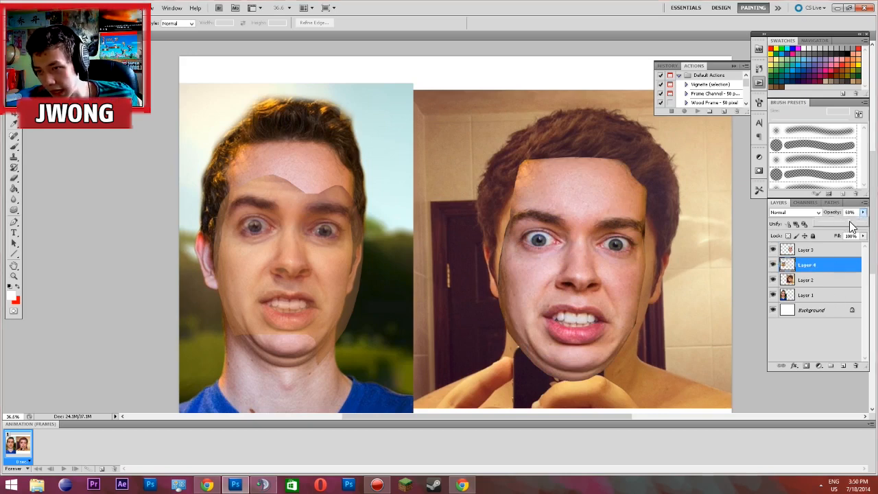
pyautogui.moveTo(849, 226); pyautogui.dragTo(877, 227)
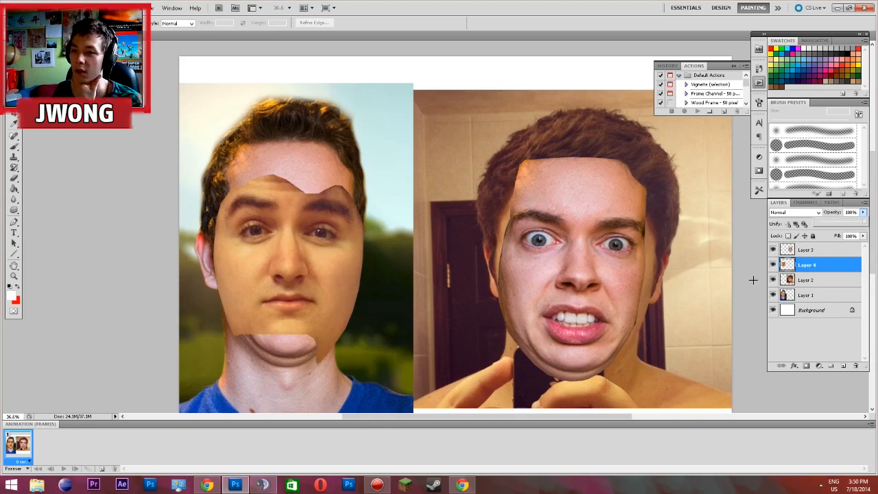
# Select Layer 4 and add a layer mask to it
pyautogui.click(811, 253)
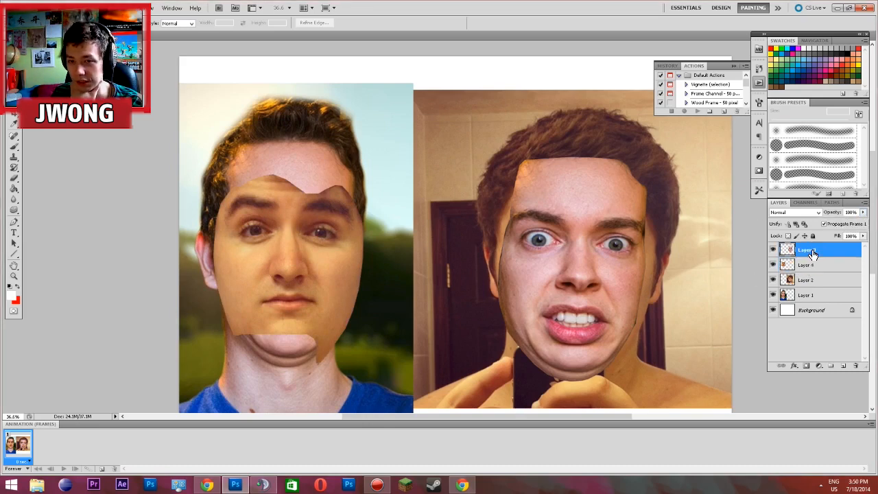
pyautogui.click(811, 266)
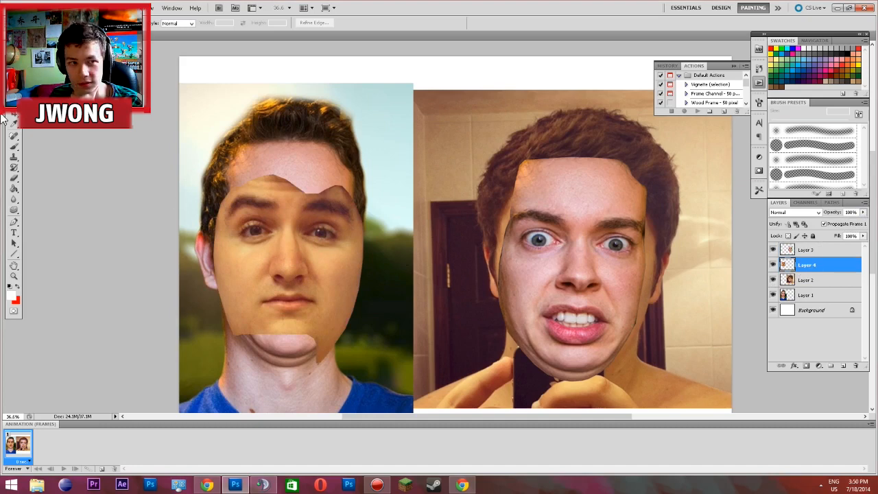
pyautogui.click(8, 76)
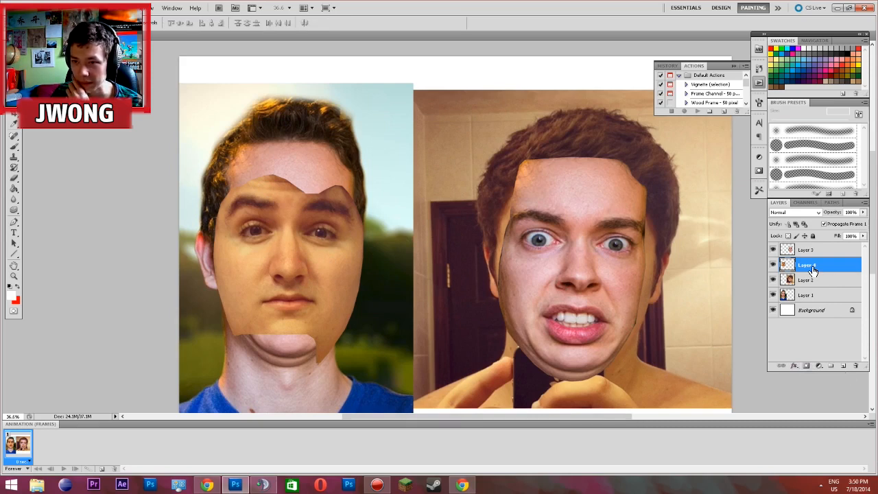
pyautogui.click(806, 366)
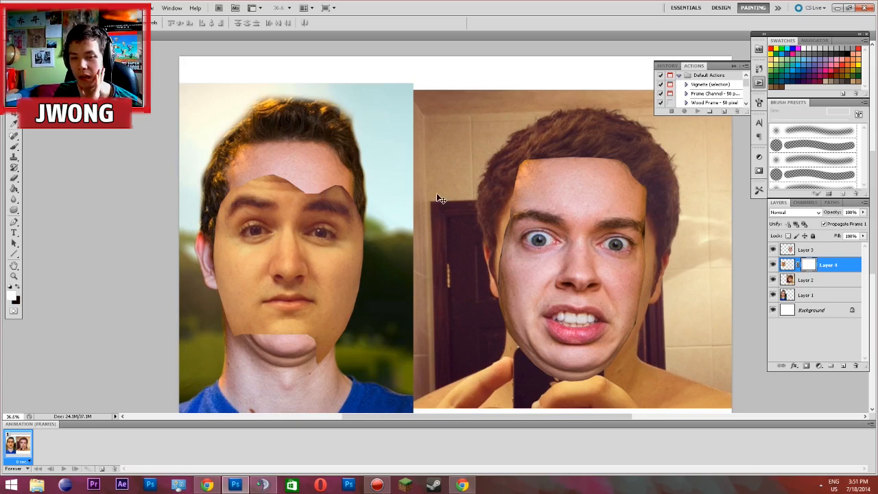
# Paint black with a soft brush on the Layer 4 mask to blend the pasted face's upper edge into the portrait's forehead
pyautogui.click(13, 146)
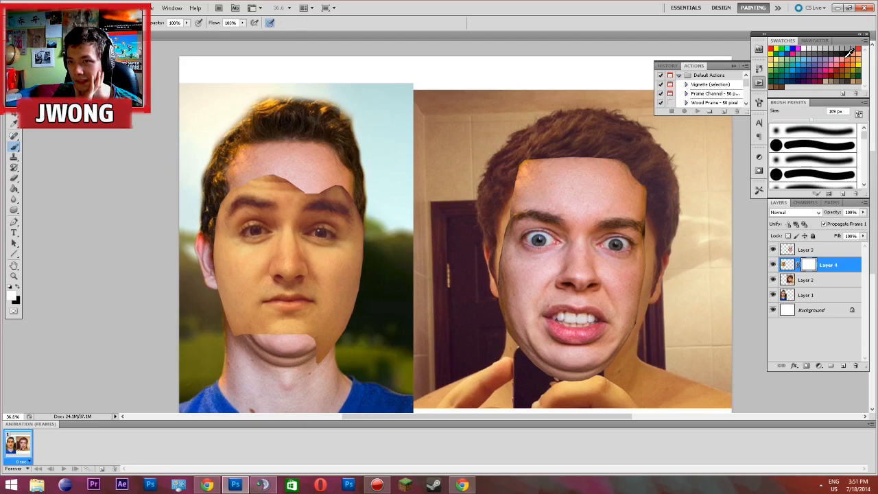
pyautogui.click(848, 54)
pyautogui.moveTo(384, 188)
pyautogui.mouseDown()
pyautogui.moveTo(246, 192)
pyautogui.moveTo(226, 177)
pyautogui.mouseUp()
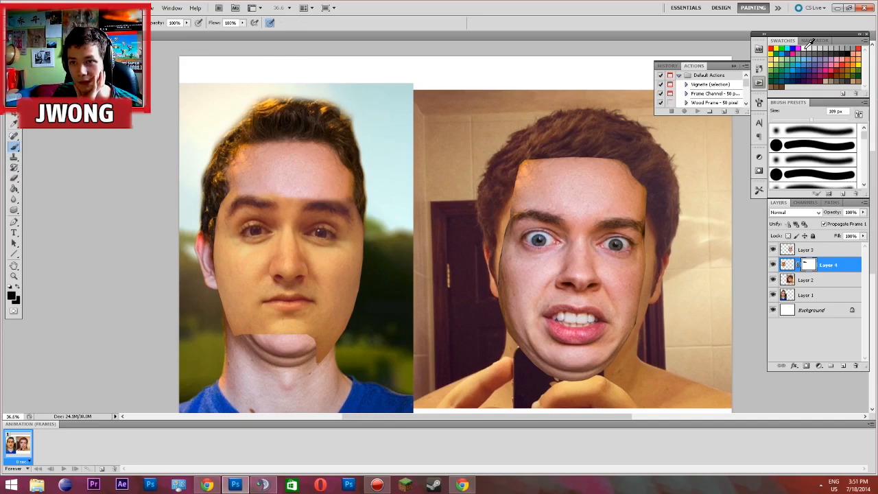
pyautogui.moveTo(308, 198)
pyautogui.mouseDown()
pyautogui.moveTo(343, 188)
pyautogui.moveTo(234, 187)
pyautogui.mouseUp()
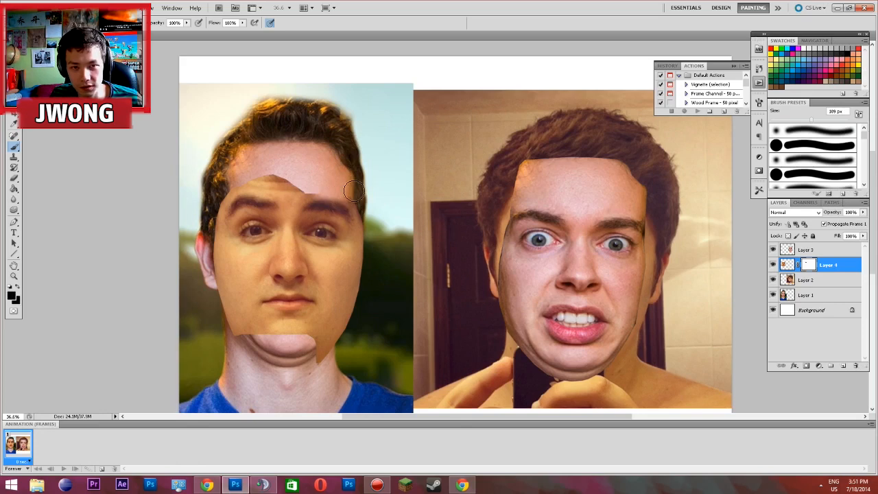
pyautogui.scroll(2, 357, 199)
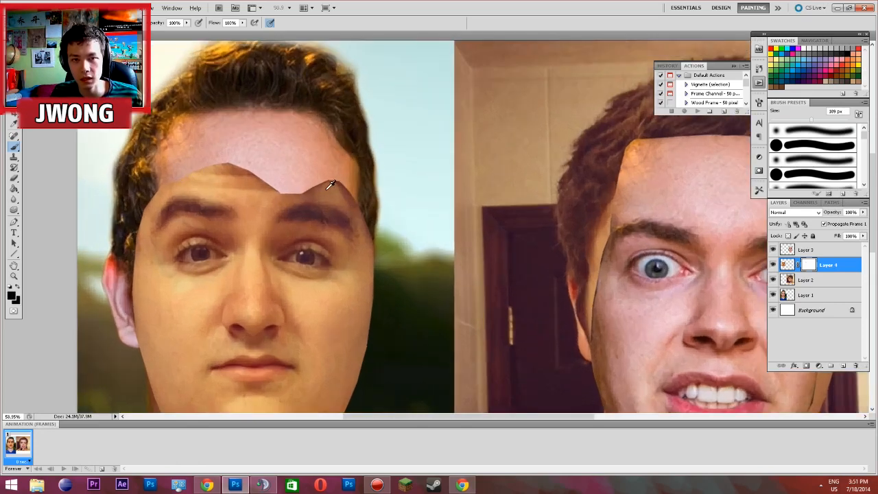
pyautogui.moveTo(360, 199)
pyautogui.mouseDown()
pyautogui.moveTo(296, 180)
pyautogui.moveTo(357, 195)
pyautogui.moveTo(237, 187)
pyautogui.moveTo(304, 194)
pyautogui.moveTo(196, 175)
pyautogui.moveTo(252, 172)
pyautogui.moveTo(206, 177)
pyautogui.moveTo(241, 185)
pyautogui.moveTo(157, 184)
pyautogui.mouseUp()
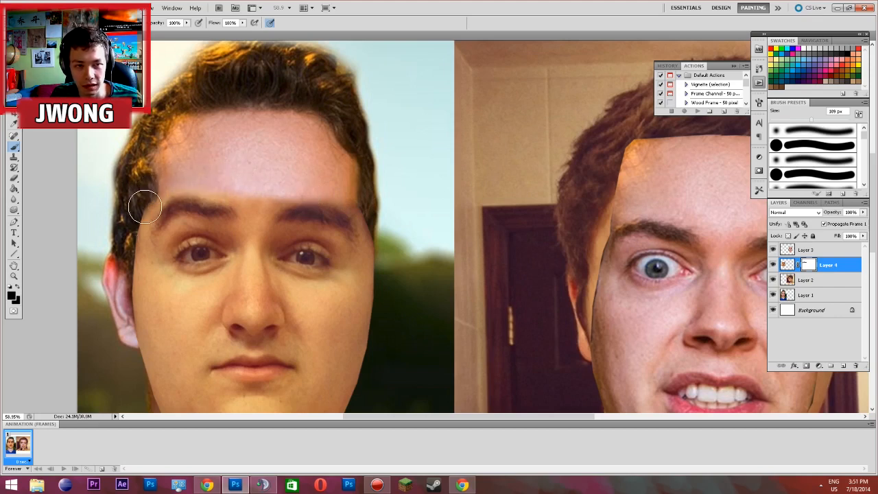
# Mask out the pasted face's edge along the portrait's visible ear, cheek and jaw on the side away from the selfie
pyautogui.moveTo(147, 203); pyautogui.dragTo(134, 315)
pyautogui.scroll(-1, 134, 316)
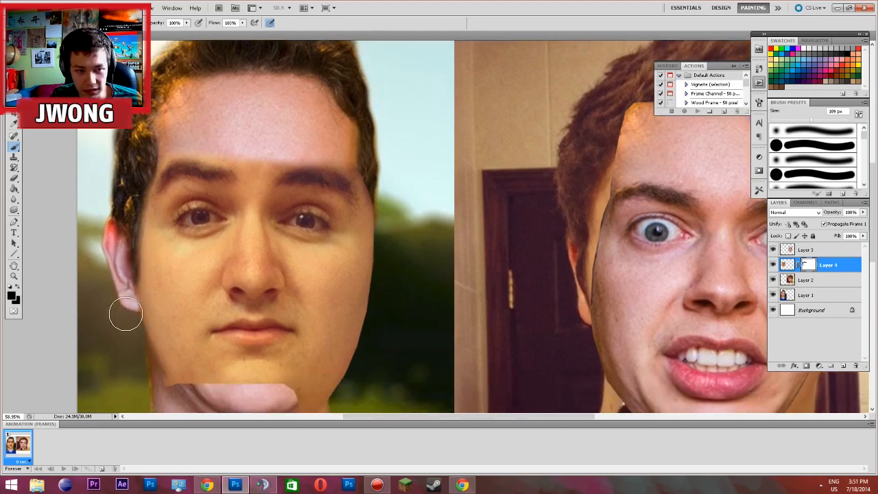
pyautogui.moveTo(145, 363)
pyautogui.mouseDown()
pyautogui.moveTo(196, 424)
pyautogui.moveTo(130, 363)
pyautogui.moveTo(214, 419)
pyautogui.mouseUp()
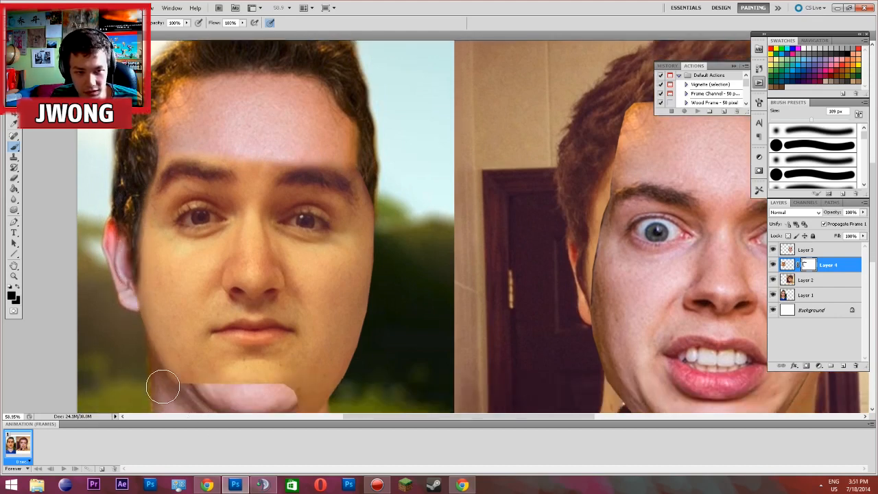
# Mask out the excess face on the side nearest the selfie to reveal the portrait's ear and jaw, and clean up the chin edge
pyautogui.scroll(-1, 320, 336)
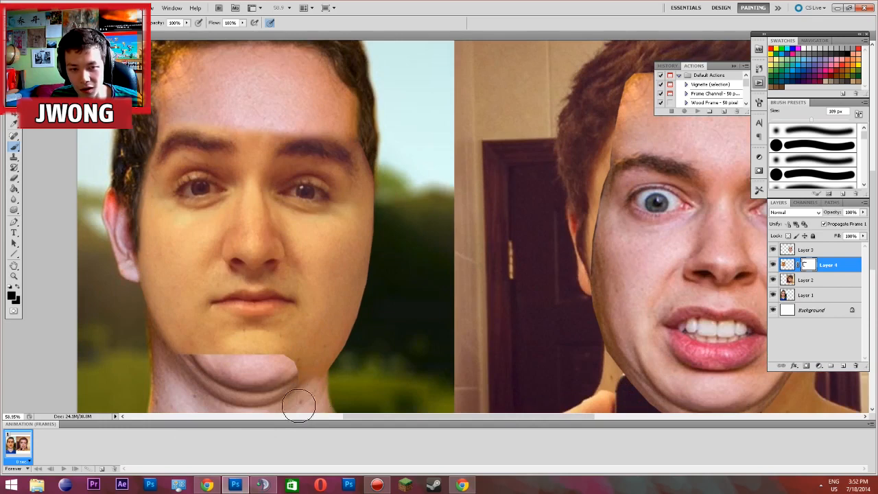
pyautogui.moveTo(297, 394)
pyautogui.mouseDown()
pyautogui.moveTo(322, 383)
pyautogui.moveTo(353, 344)
pyautogui.moveTo(404, 236)
pyautogui.mouseUp()
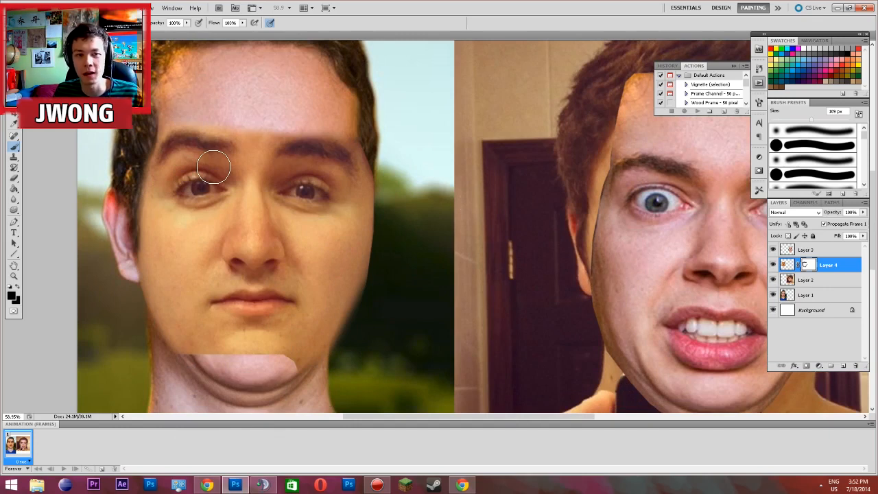
pyautogui.moveTo(377, 165)
pyautogui.mouseDown()
pyautogui.moveTo(384, 198)
pyautogui.moveTo(355, 306)
pyautogui.moveTo(358, 298)
pyautogui.moveTo(362, 319)
pyautogui.moveTo(325, 379)
pyautogui.mouseUp()
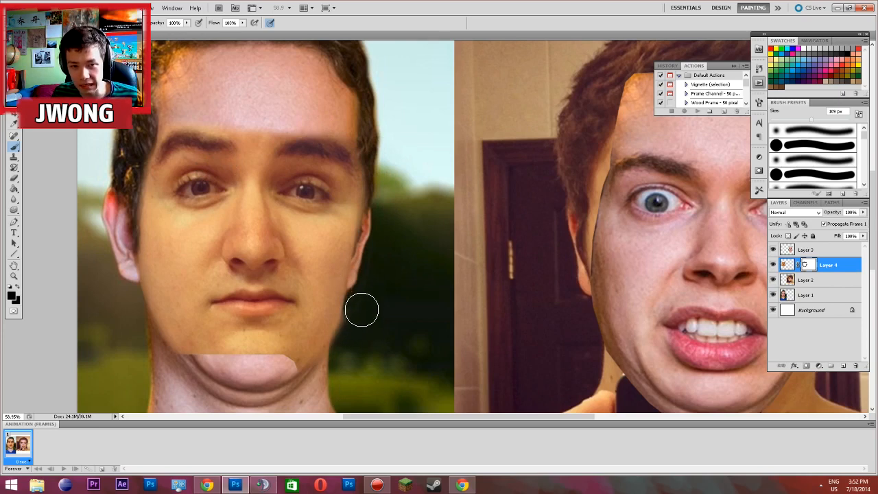
pyautogui.moveTo(362, 310)
pyautogui.mouseDown()
pyautogui.moveTo(352, 346)
pyautogui.moveTo(307, 393)
pyautogui.moveTo(419, 337)
pyautogui.moveTo(424, 323)
pyautogui.moveTo(389, 338)
pyautogui.moveTo(329, 390)
pyautogui.moveTo(349, 364)
pyautogui.moveTo(290, 387)
pyautogui.moveTo(316, 365)
pyautogui.moveTo(277, 375)
pyautogui.moveTo(321, 367)
pyautogui.moveTo(336, 349)
pyautogui.moveTo(370, 282)
pyautogui.moveTo(380, 236)
pyautogui.moveTo(364, 325)
pyautogui.moveTo(345, 365)
pyautogui.moveTo(353, 345)
pyautogui.moveTo(312, 398)
pyautogui.moveTo(308, 366)
pyautogui.moveTo(232, 376)
pyautogui.moveTo(157, 363)
pyautogui.moveTo(194, 370)
pyautogui.mouseUp()
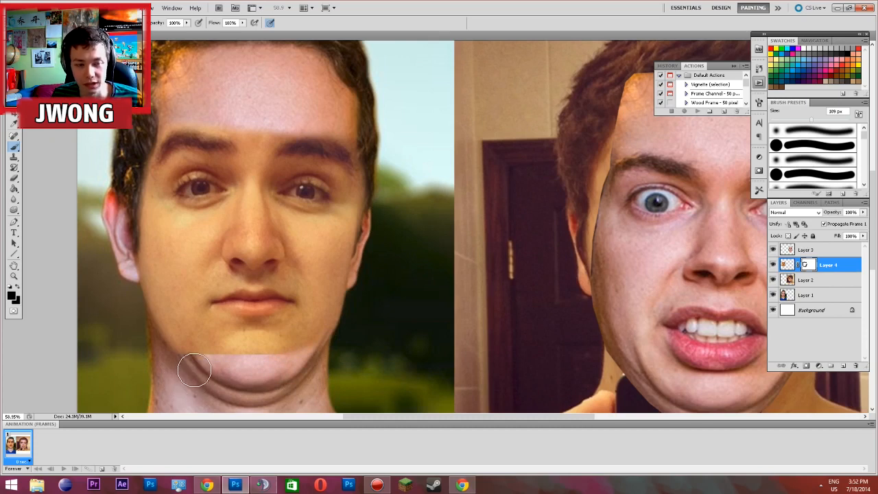
pyautogui.scroll(-1, 236, 306)
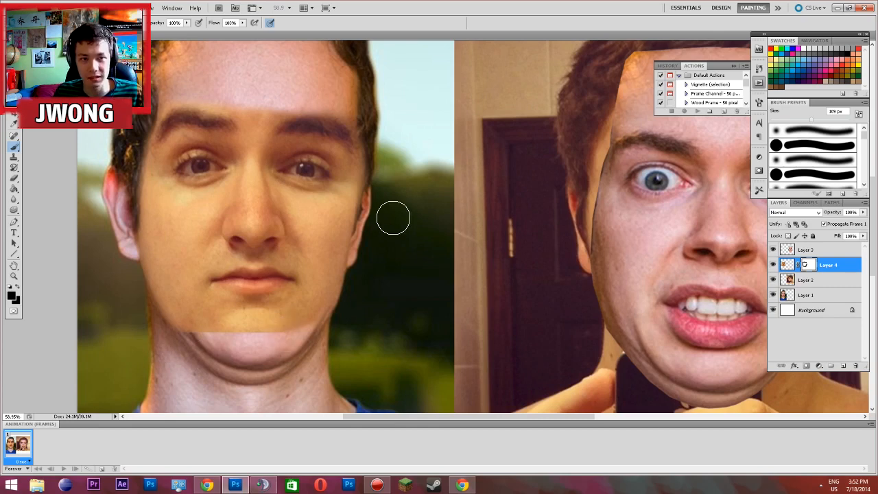
pyautogui.scroll(1, 392, 218)
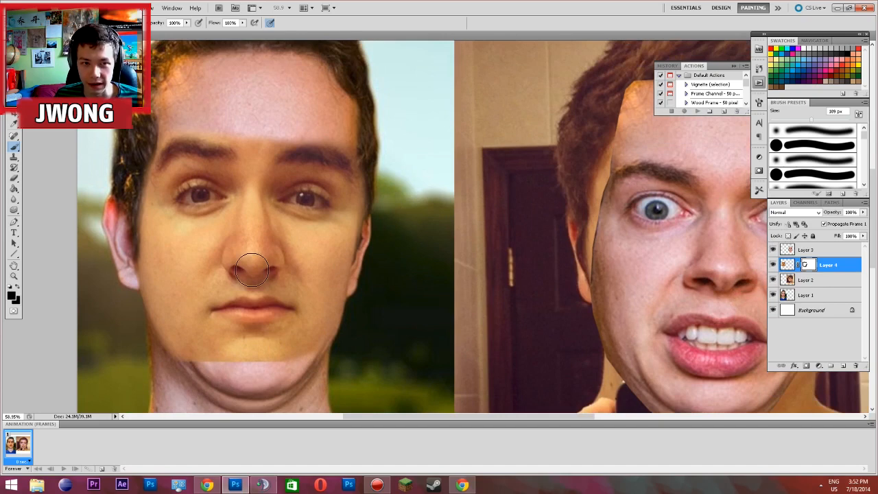
pyautogui.hotkey('ctrl', 'l')
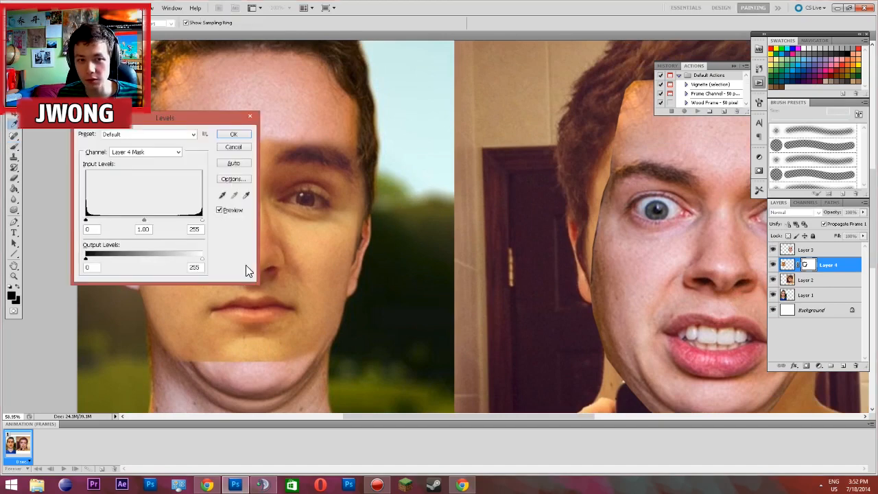
pyautogui.click(250, 118)
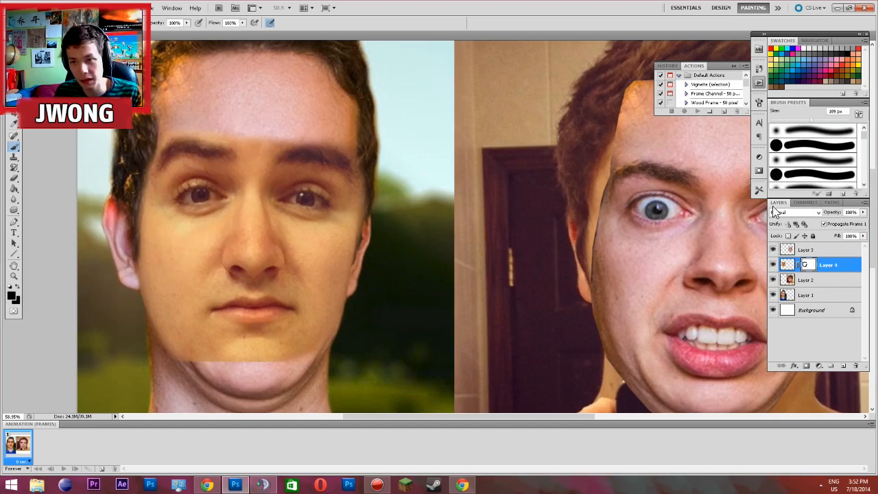
pyautogui.hotkey('ctrl', 'l')
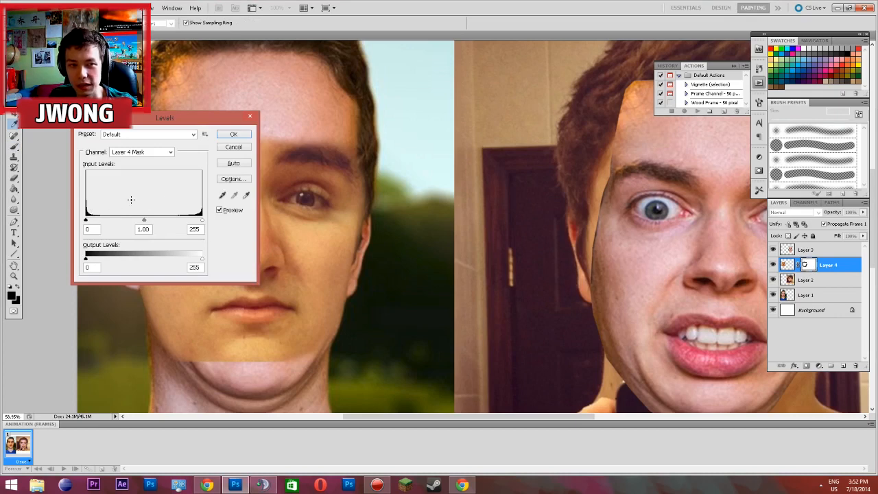
pyautogui.click(233, 147)
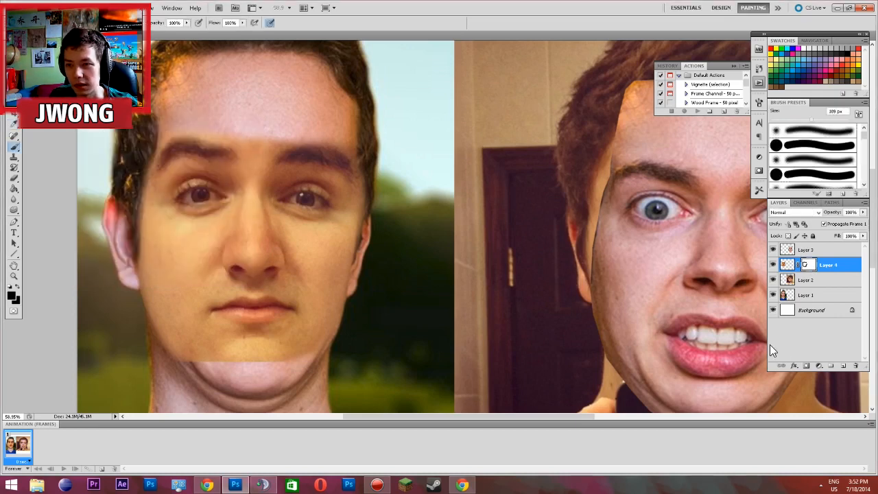
# Target Layer 4's image instead of its mask and bring up the Levels adjustment for it
pyautogui.click(787, 266)
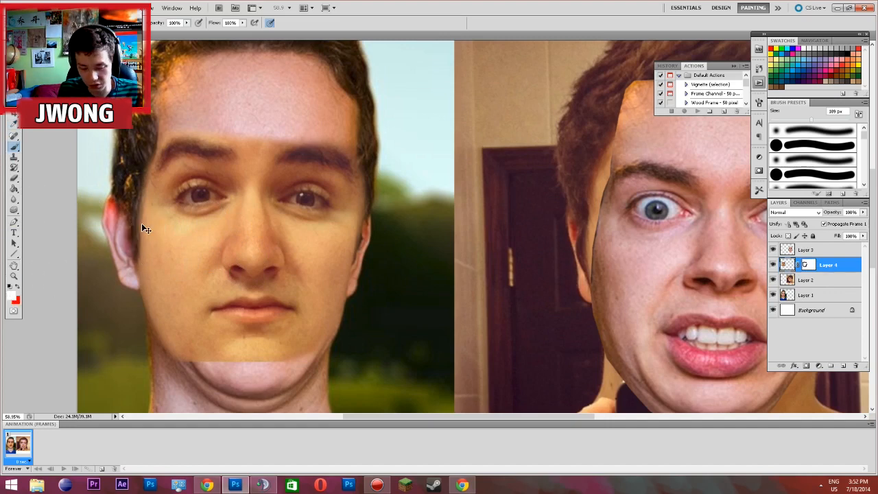
pyautogui.hotkey('ctrl', 'l')
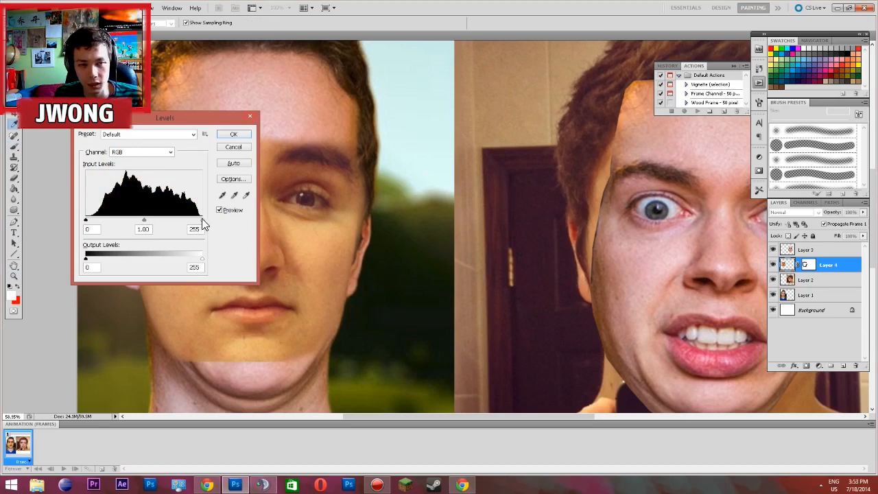
pyautogui.moveTo(206, 114); pyautogui.dragTo(520, 115)
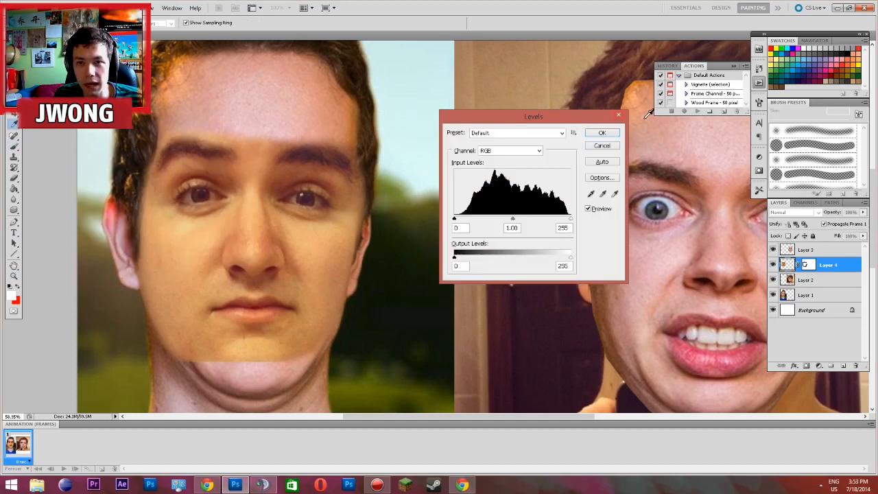
pyautogui.click(618, 115)
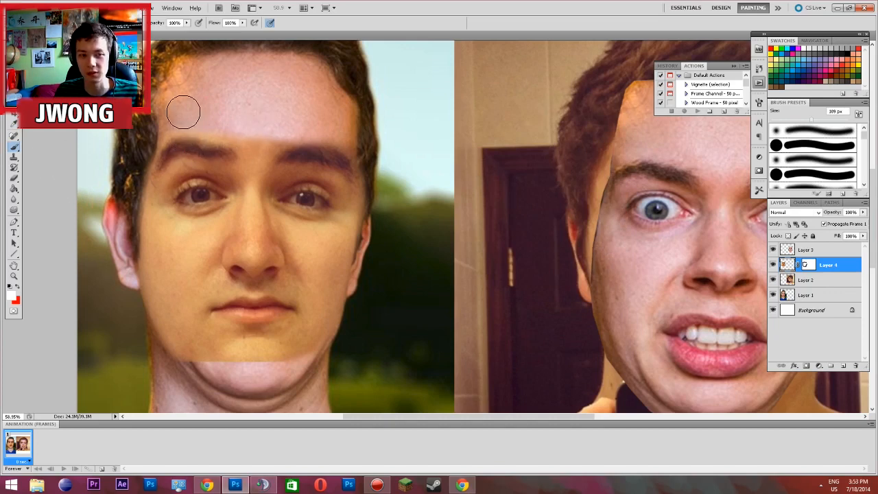
# Sample the portrait's forehead skin colour and apply Levels to Layer 4 with that foreground colour picked as the white point
pyautogui.keyDown('alt'); pyautogui.click(256, 110); pyautogui.keyUp('alt')
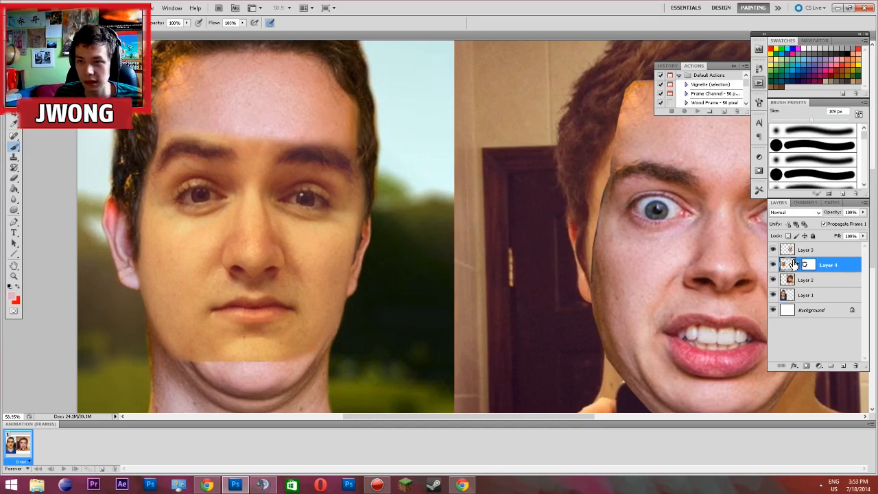
pyautogui.hotkey('ctrl', 'l')
pyautogui.click(614, 193)
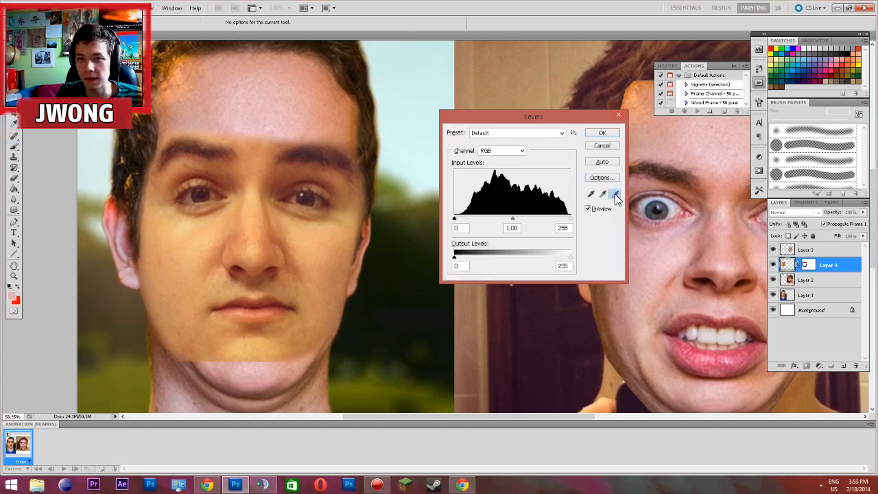
pyautogui.click(15, 293)
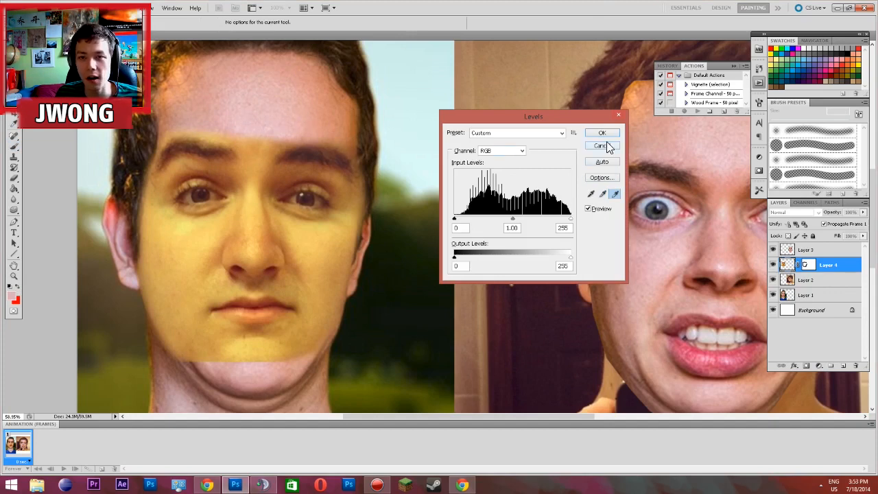
pyautogui.click(602, 133)
pyautogui.press('b')
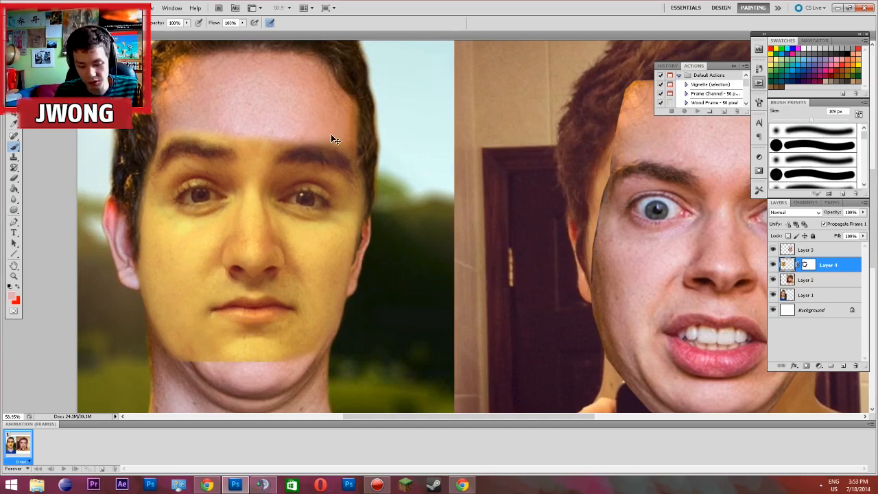
# Apply Hue/Saturation to Layer 4 with hue -31, saturation -34 and lightness -8 to tone down the pasted face's yellow skin
pyautogui.click(59, 12)
pyautogui.moveTo(87, 32)
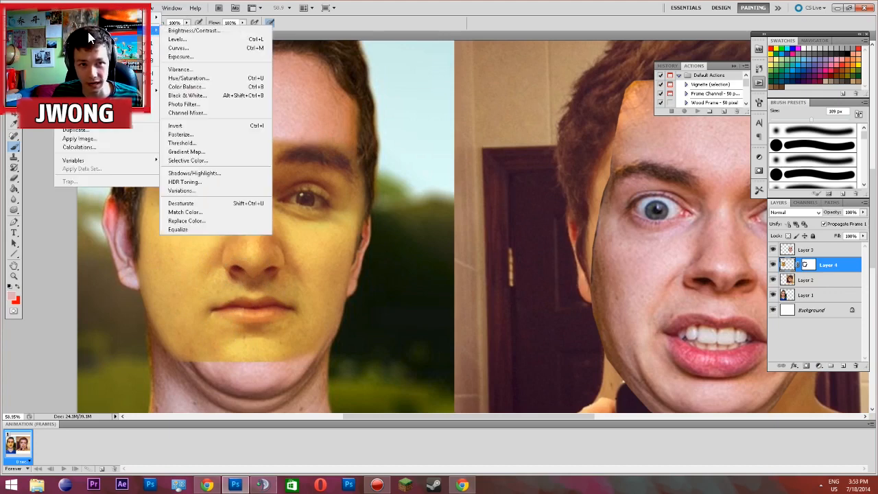
pyautogui.click(190, 79)
pyautogui.moveTo(136, 112); pyautogui.dragTo(568, 128)
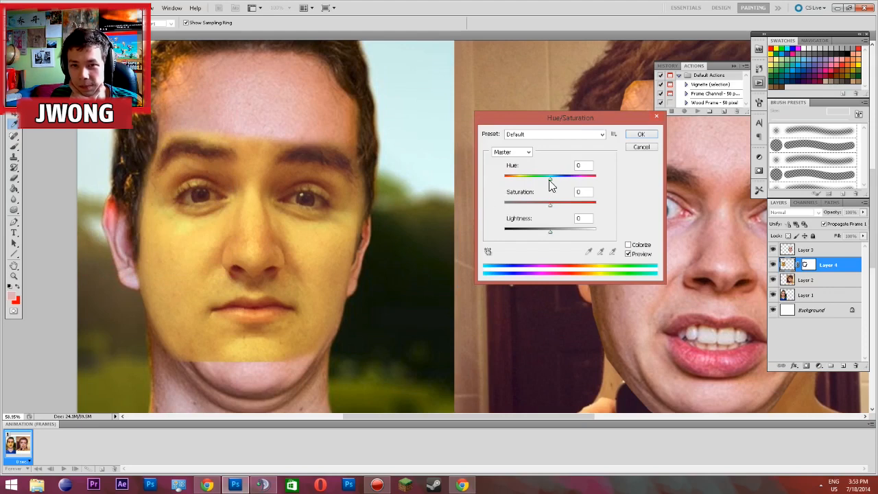
pyautogui.moveTo(552, 179); pyautogui.dragTo(540, 205)
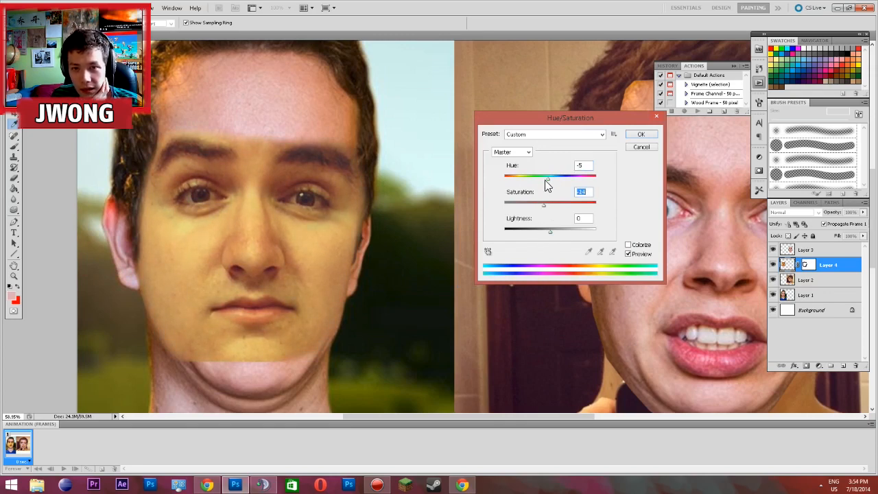
pyautogui.moveTo(545, 176); pyautogui.dragTo(541, 177)
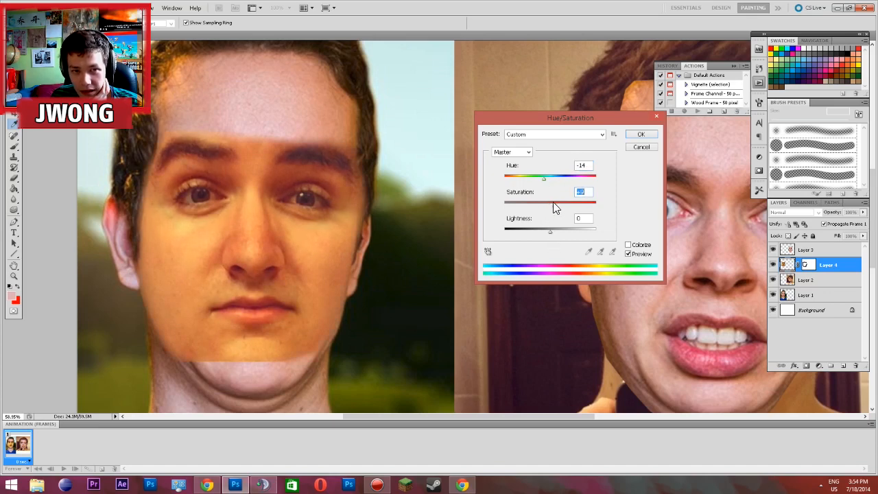
pyautogui.moveTo(562, 204); pyautogui.dragTo(546, 187)
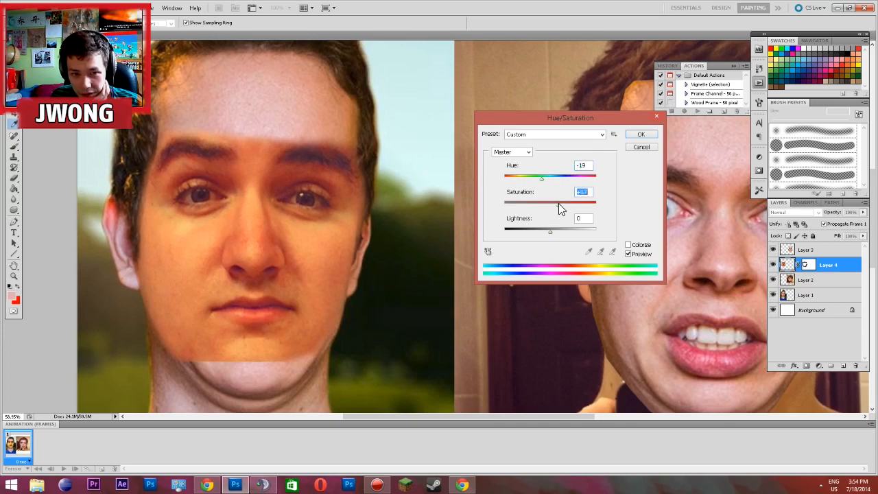
pyautogui.moveTo(560, 203); pyautogui.dragTo(536, 207)
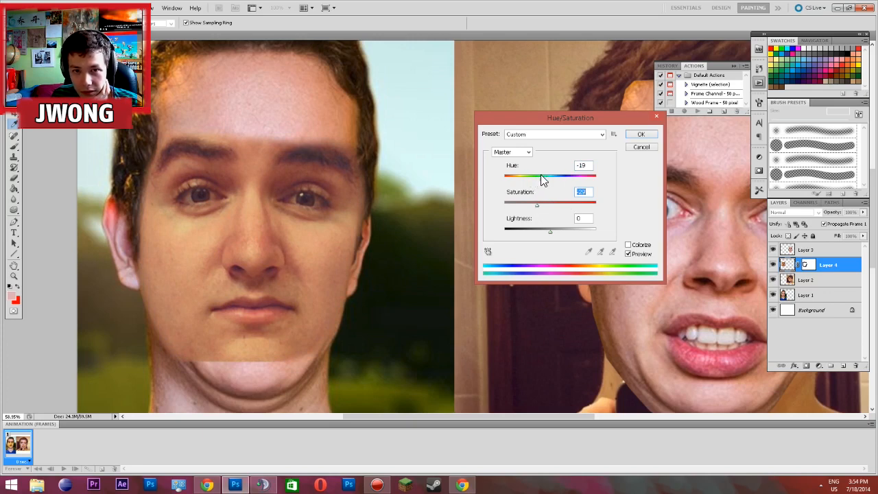
pyautogui.moveTo(537, 181); pyautogui.dragTo(532, 185)
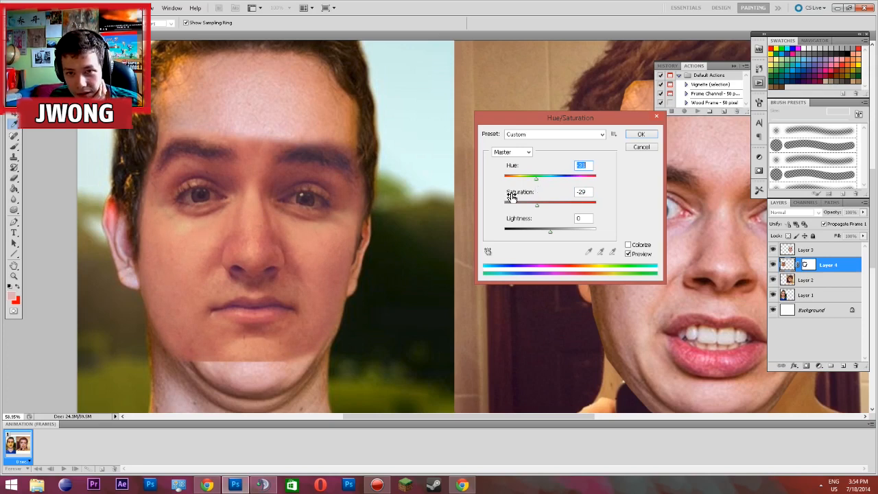
pyautogui.moveTo(531, 201); pyautogui.dragTo(526, 204)
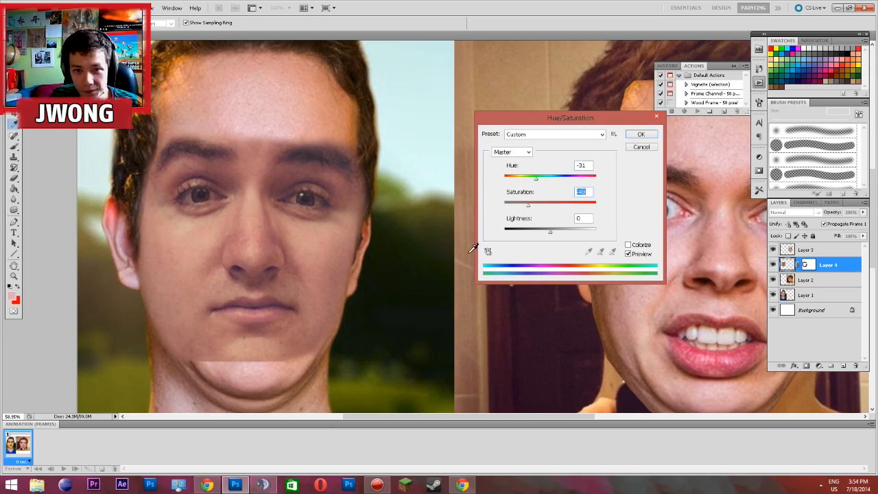
pyautogui.moveTo(548, 231); pyautogui.dragTo(528, 209)
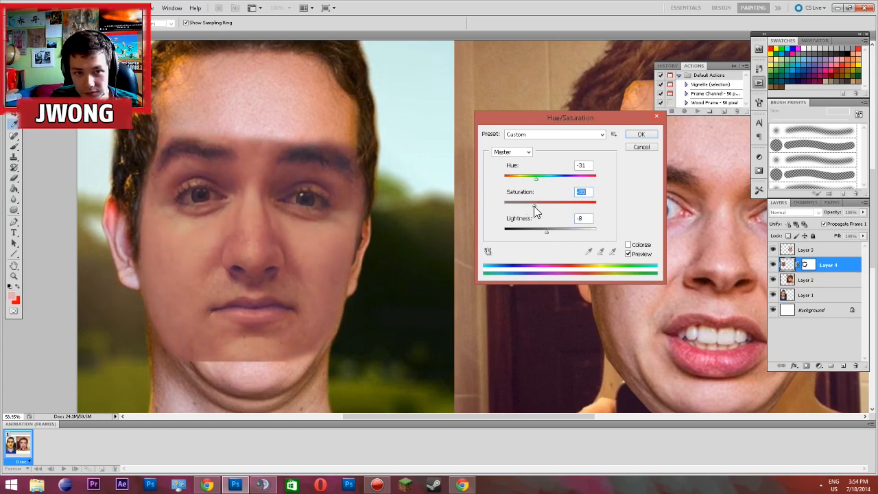
pyautogui.click(639, 135)
# Blend the pasted face's forehead and jaw edges on Layer 4's mask, using a soft 185 px brush at 25% opacity
pyautogui.press('b')
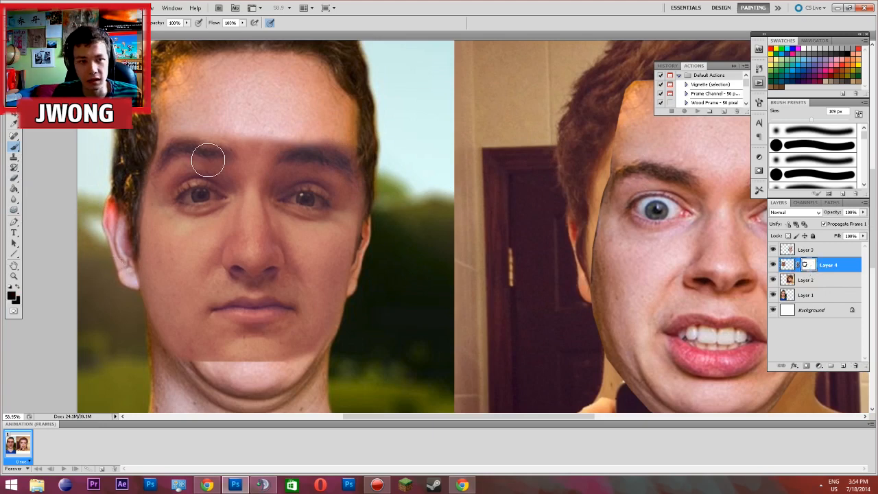
pyautogui.rightClick(254, 134)
pyautogui.click(325, 148)
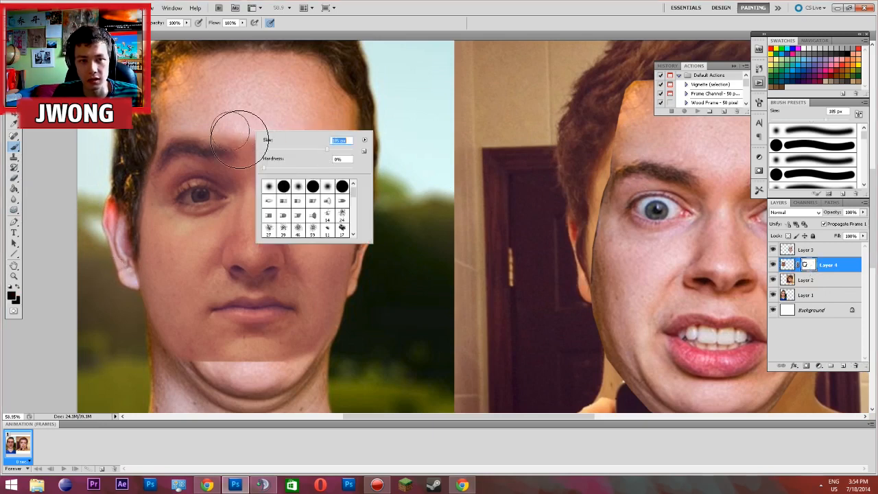
pyautogui.click(204, 122)
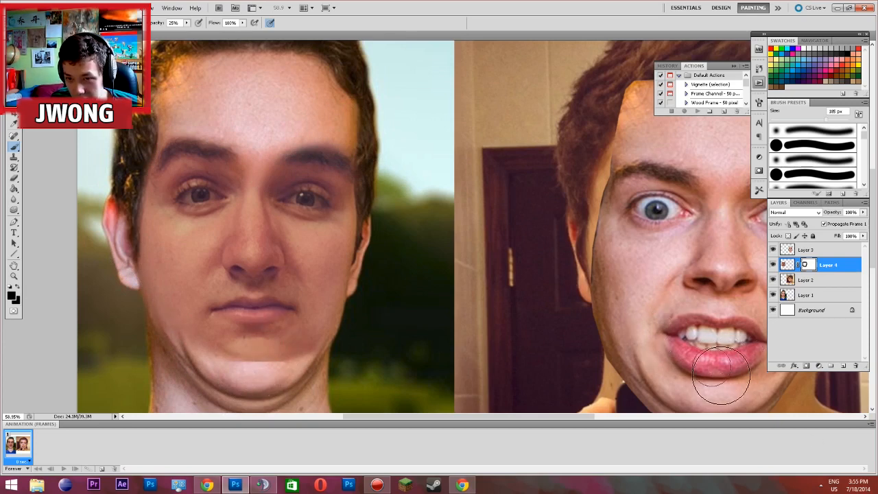
# Soften the lower edge of the portrait's pasted face on the mask with a 93 px brush at 25% opacity
pyautogui.scroll(5, 253, 334)
pyautogui.rightClick(274, 318)
pyautogui.click(332, 342)
pyautogui.click(211, 400)
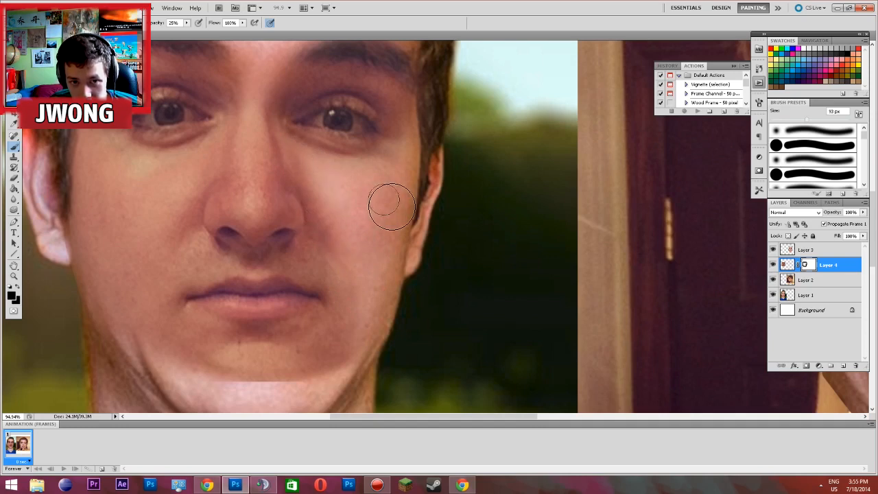
# Fade the mask over the portrait's cheek beside the nose and mouth with a 226 px soft brush
pyautogui.scroll(-3, 386, 199)
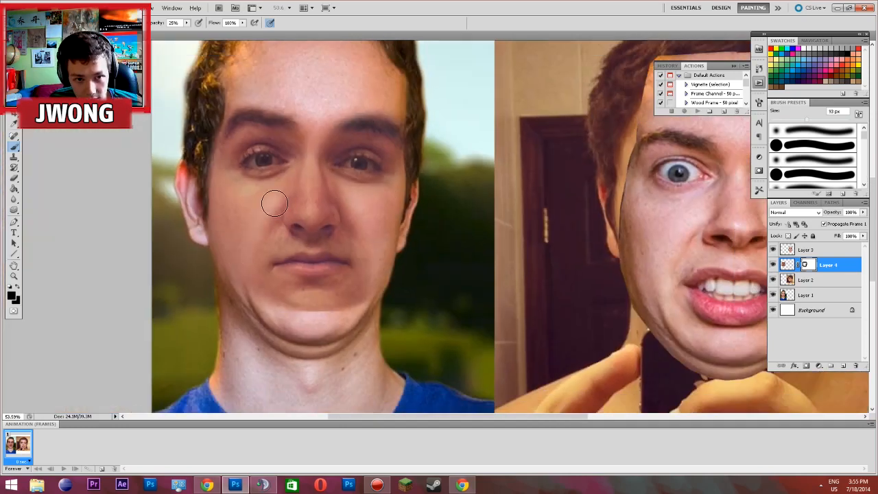
pyautogui.rightClick(275, 203)
pyautogui.click(241, 233)
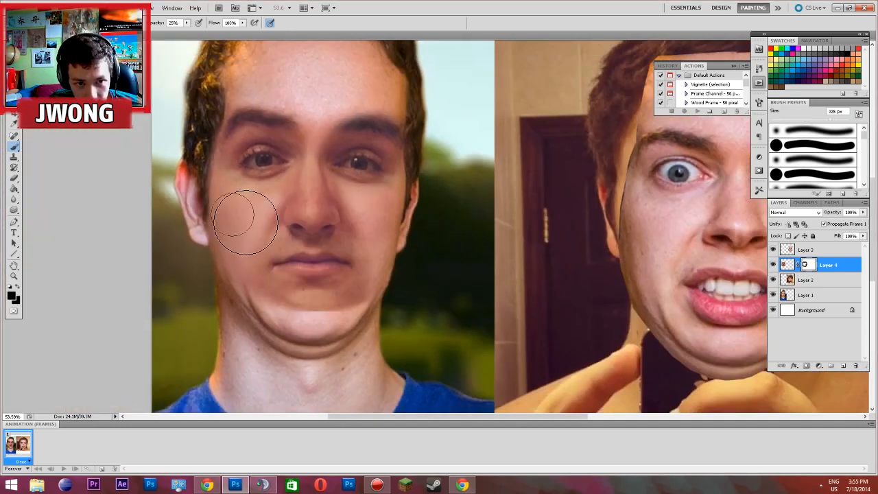
pyautogui.moveTo(235, 268)
pyautogui.mouseDown()
pyautogui.moveTo(273, 213)
pyautogui.moveTo(271, 252)
pyautogui.mouseUp()
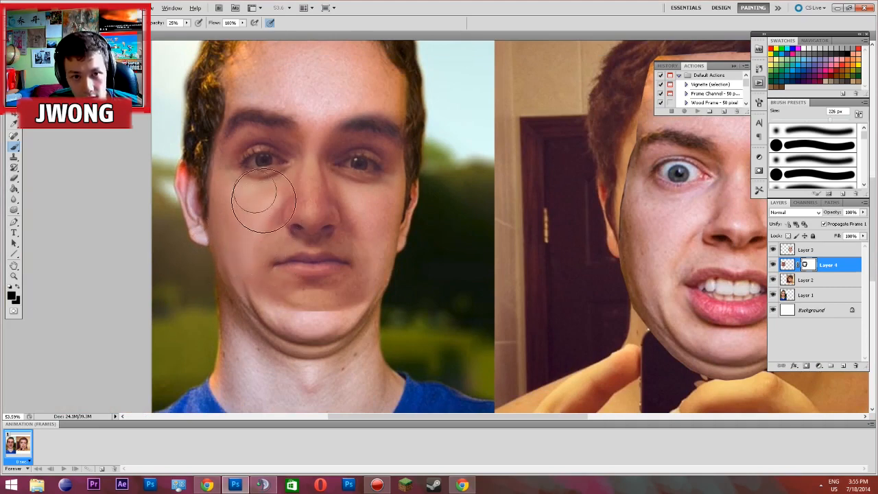
# Blend the seam across the portrait's chin on Layer 4's mask with a soft 94 px brush
pyautogui.scroll(2, 259, 196)
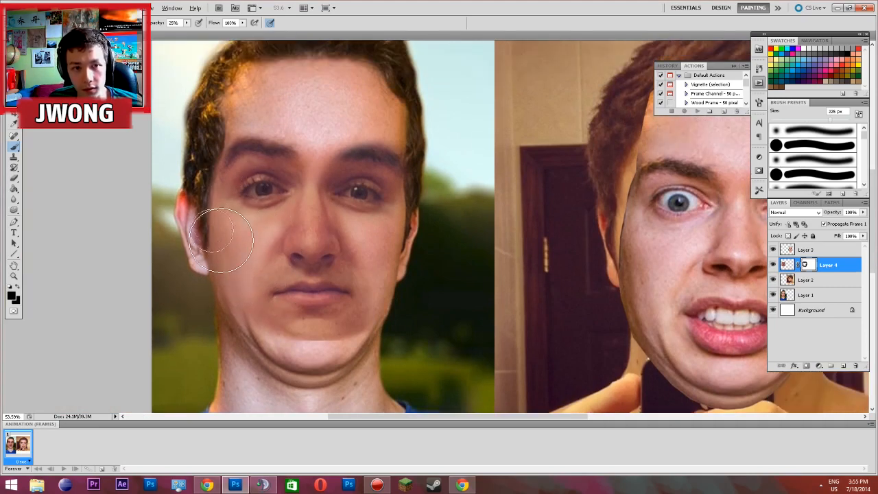
pyautogui.rightClick(328, 174)
pyautogui.moveTo(238, 173)
pyautogui.mouseDown()
pyautogui.moveTo(261, 163)
pyautogui.moveTo(247, 165)
pyautogui.moveTo(287, 174)
pyautogui.mouseUp()
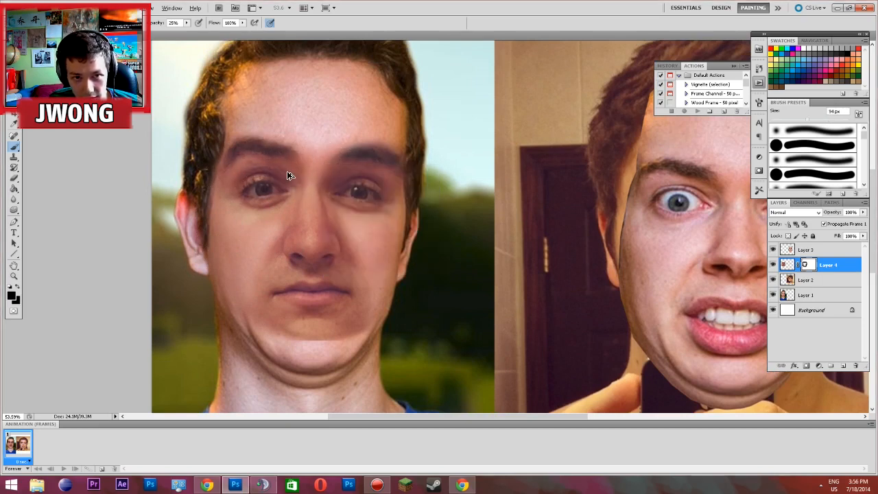
pyautogui.rightClick(388, 308)
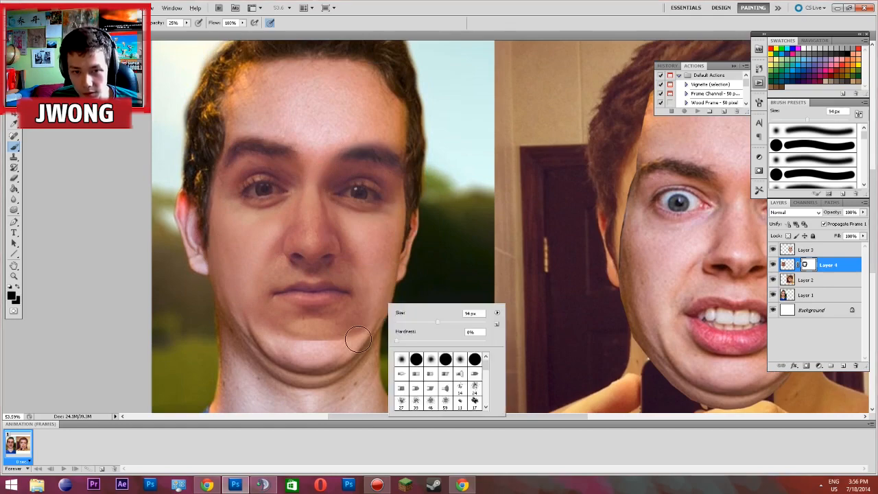
pyautogui.moveTo(348, 338); pyautogui.dragTo(355, 346)
pyautogui.scroll(5, 347, 348)
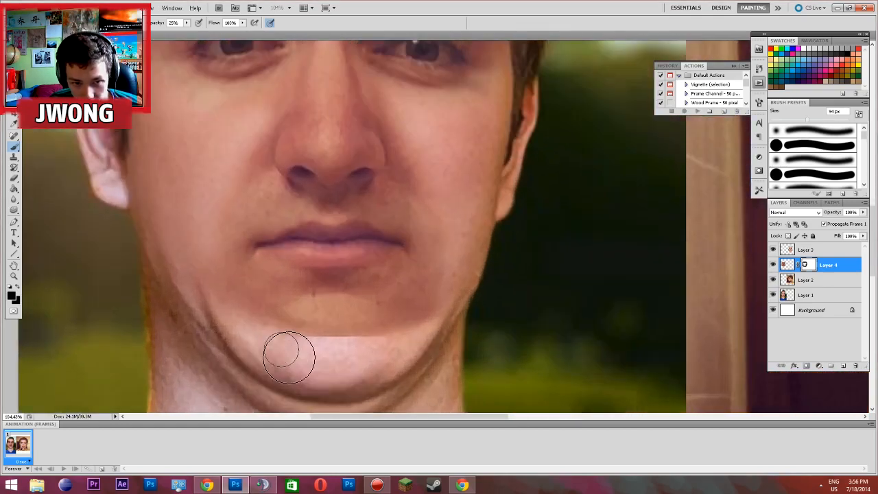
pyautogui.moveTo(291, 357)
pyautogui.mouseDown()
pyautogui.moveTo(389, 354)
pyautogui.moveTo(374, 360)
pyautogui.moveTo(379, 366)
pyautogui.moveTo(352, 366)
pyautogui.moveTo(375, 363)
pyautogui.moveTo(360, 368)
pyautogui.moveTo(359, 354)
pyautogui.moveTo(309, 359)
pyautogui.moveTo(358, 352)
pyautogui.moveTo(312, 357)
pyautogui.moveTo(324, 369)
pyautogui.moveTo(362, 363)
pyautogui.moveTo(357, 356)
pyautogui.moveTo(399, 362)
pyautogui.mouseUp()
pyautogui.scroll(-4, 399, 362)
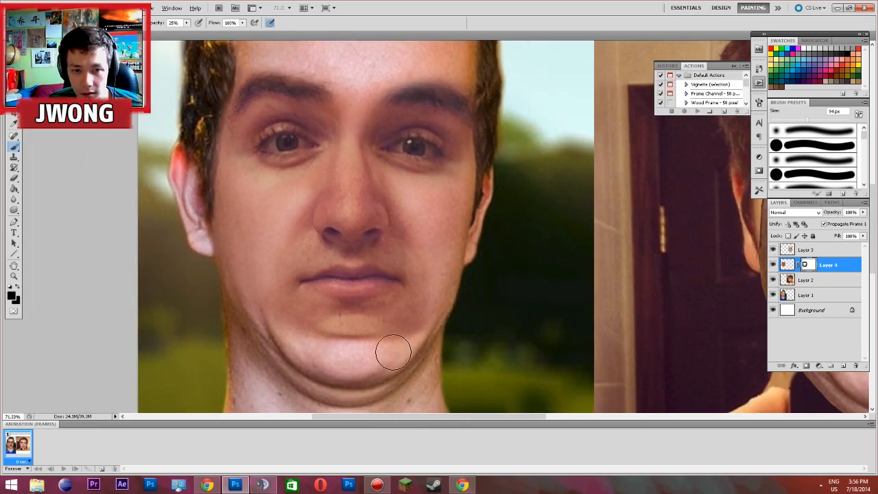
pyautogui.scroll(2, 390, 352)
pyautogui.scroll(2, 390, 352)
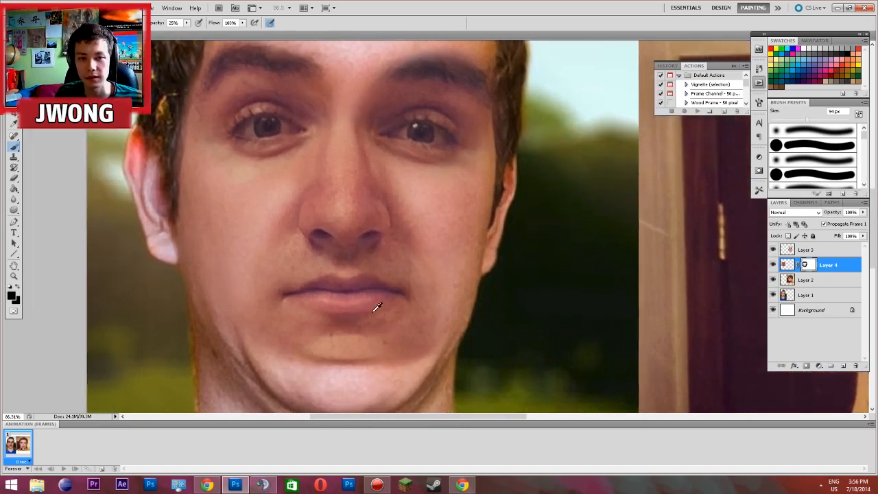
pyautogui.scroll(-6, 375, 293)
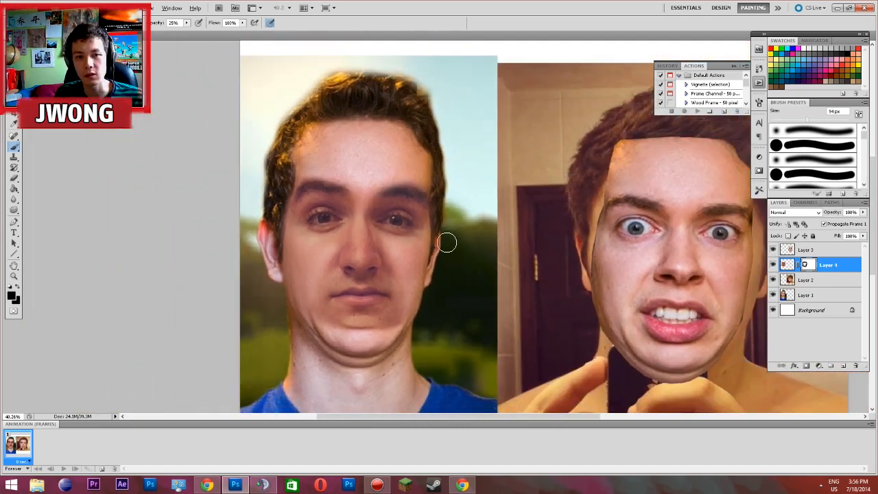
# Target Layer 4's image instead of its mask and bring up Color Balance, moved clear of the portrait's face
pyautogui.click(62, 8)
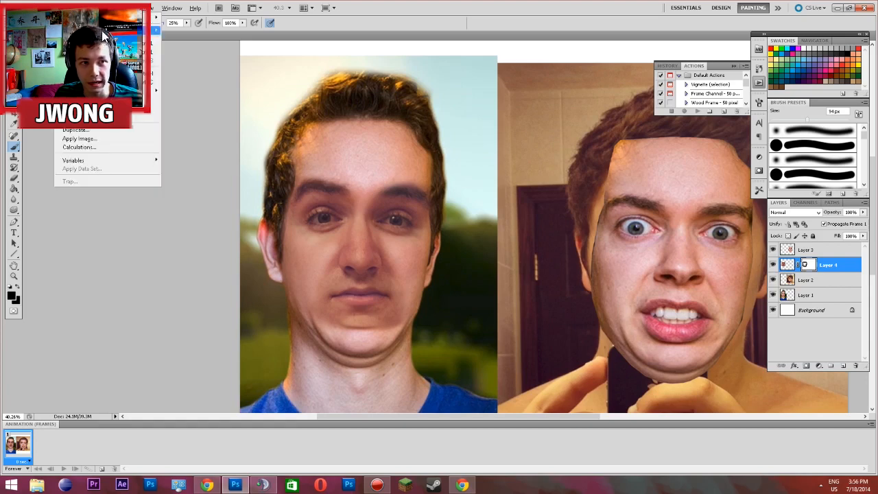
pyautogui.moveTo(102, 30)
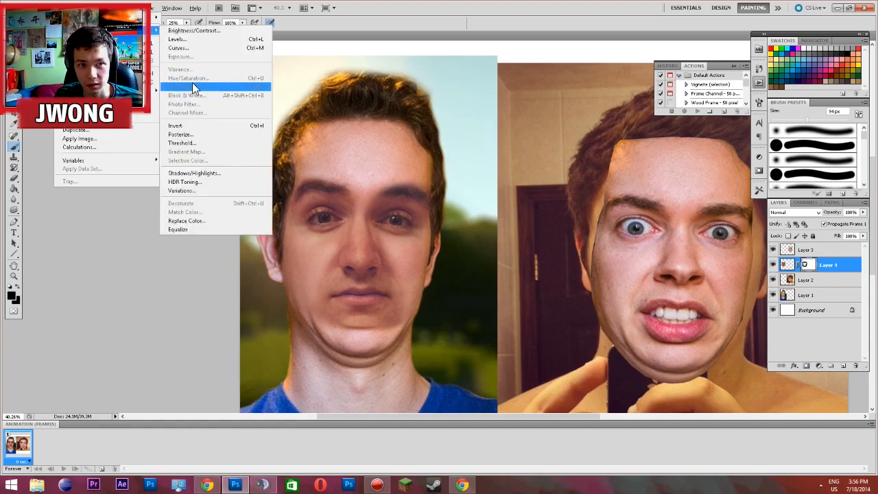
pyautogui.click(149, 306)
pyautogui.click(786, 265)
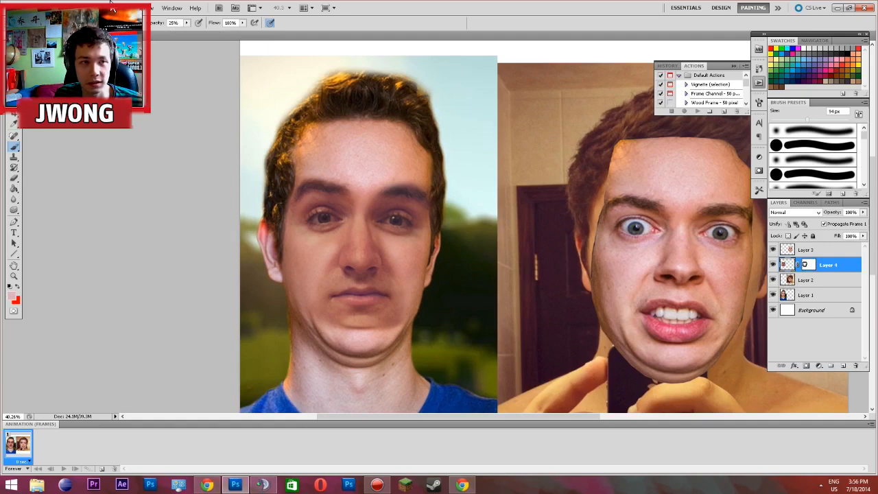
pyautogui.click(87, 7)
pyautogui.moveTo(74, 11)
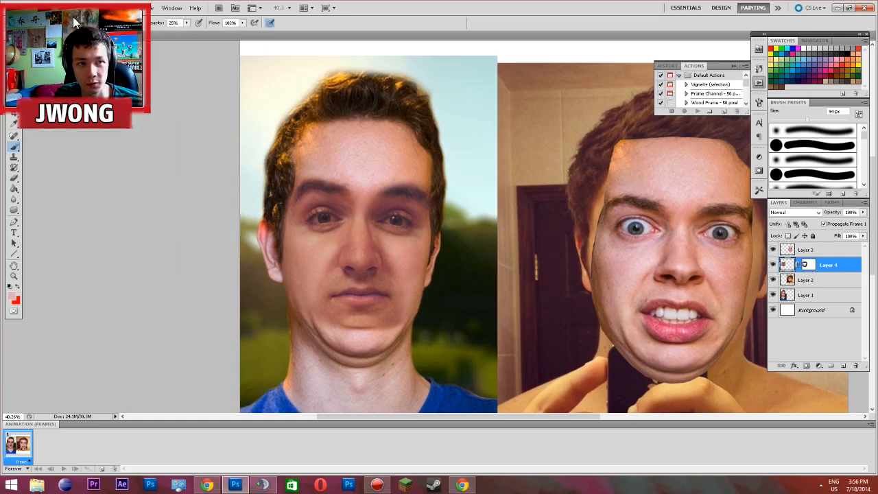
pyautogui.moveTo(84, 31)
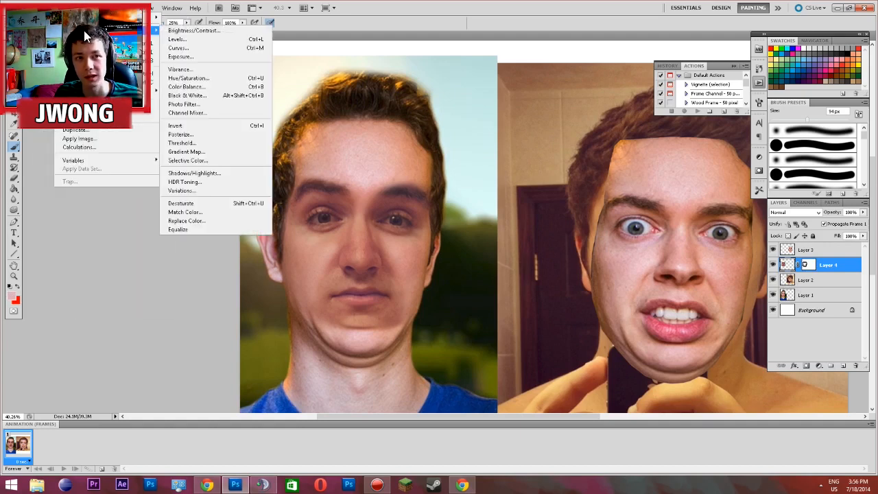
pyautogui.click(218, 87)
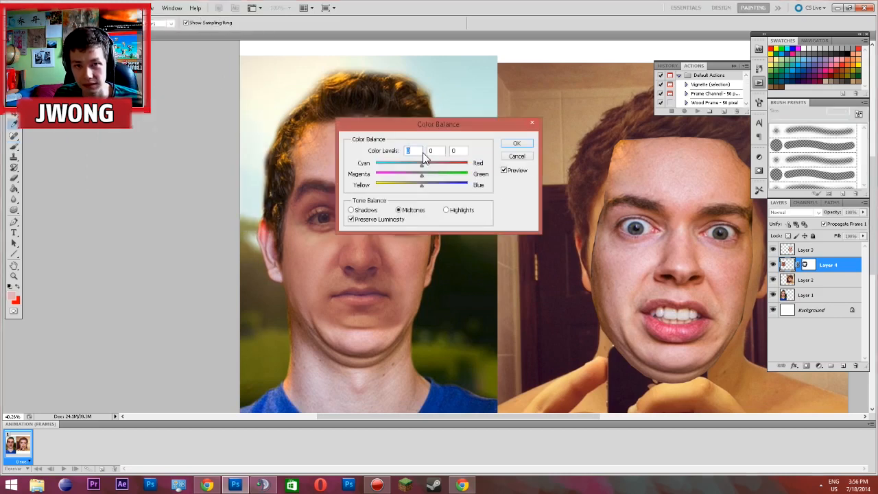
pyautogui.moveTo(551, 125); pyautogui.dragTo(552, 125)
# Color-balance the highlights of the portrait's pasted face on Layer 4 to -41, +7 and +20
pyautogui.moveTo(540, 163); pyautogui.dragTo(548, 183)
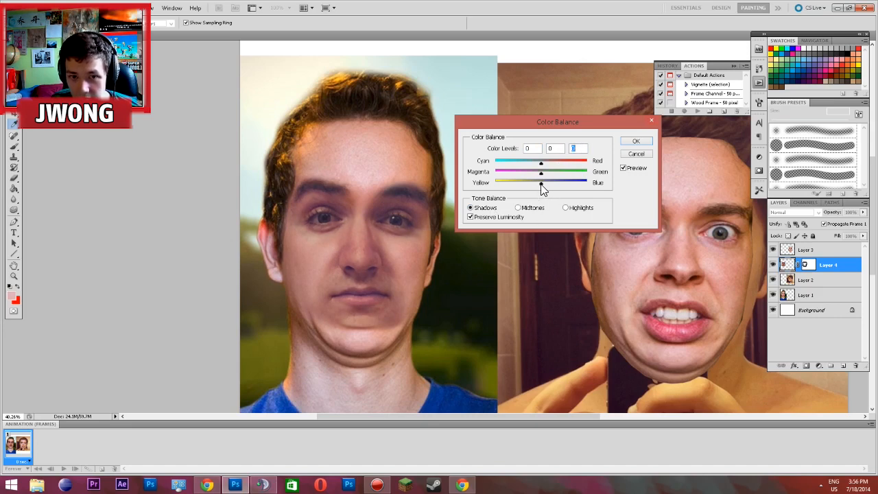
pyautogui.moveTo(542, 184); pyautogui.dragTo(539, 184)
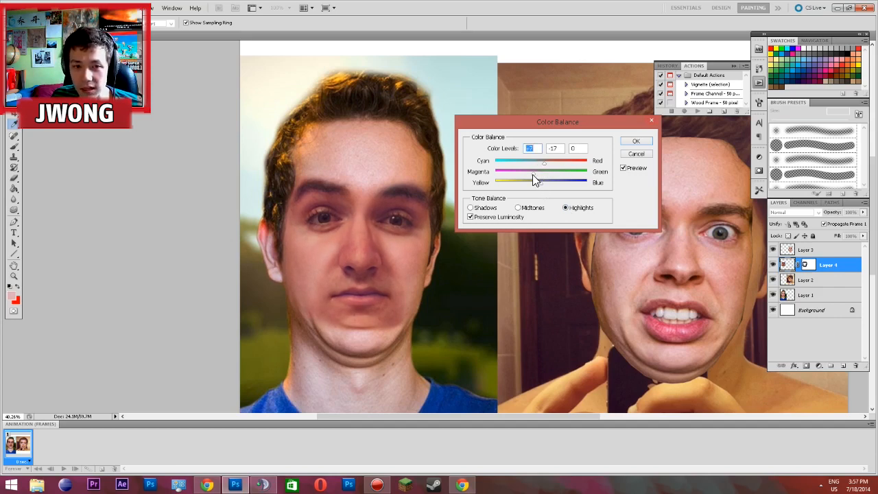
pyautogui.moveTo(539, 176); pyautogui.dragTo(527, 162)
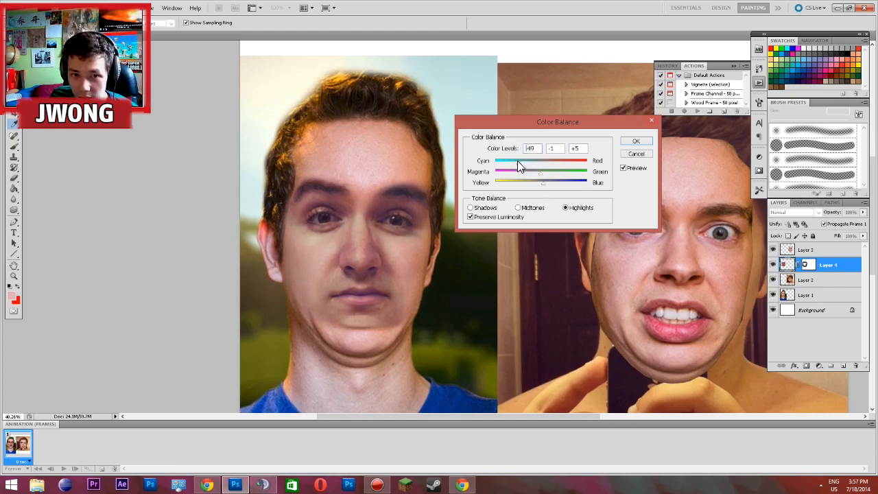
pyautogui.moveTo(521, 164); pyautogui.dragTo(523, 163)
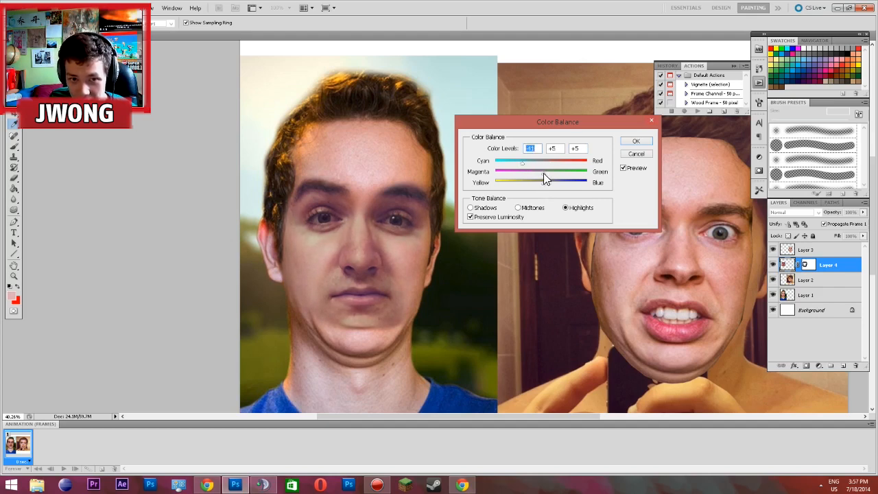
pyautogui.click(544, 173)
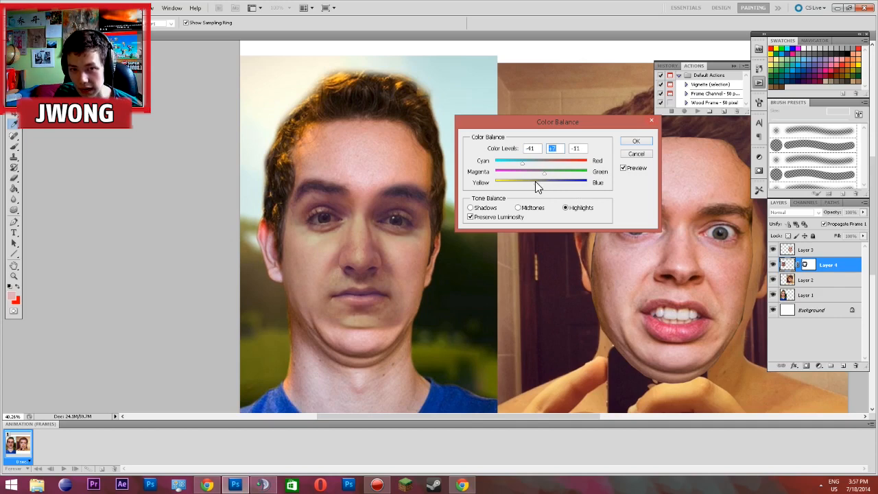
pyautogui.moveTo(552, 182); pyautogui.dragTo(549, 183)
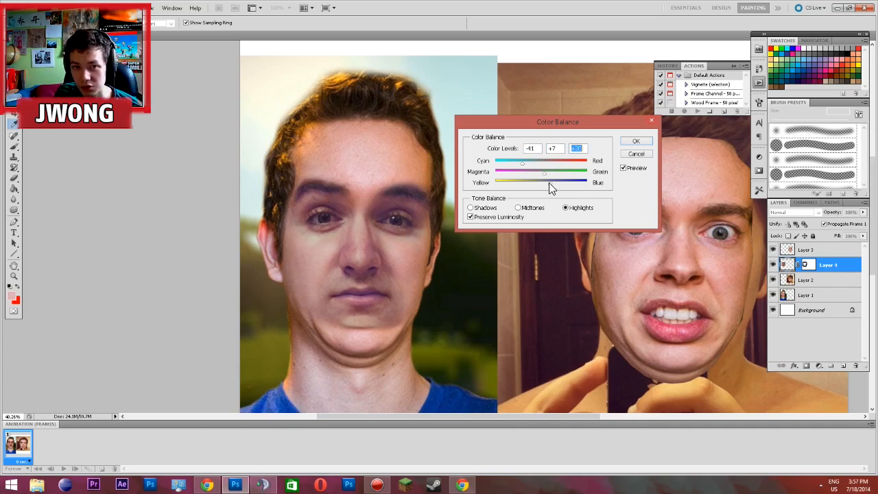
pyautogui.click(637, 141)
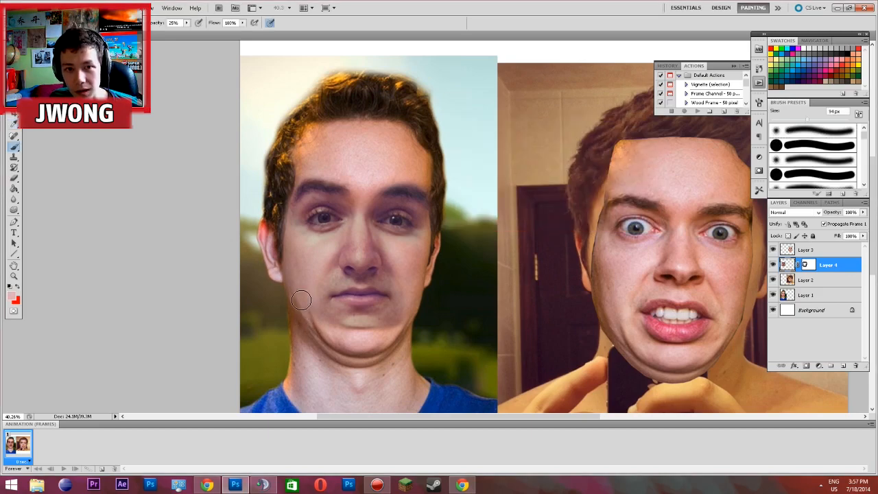
# Target Layer 4's mask and paint black across the portrait's chin below the mouth with the soft 25% brush
pyautogui.scroll(-2, 309, 295)
pyautogui.scroll(5, 300, 286)
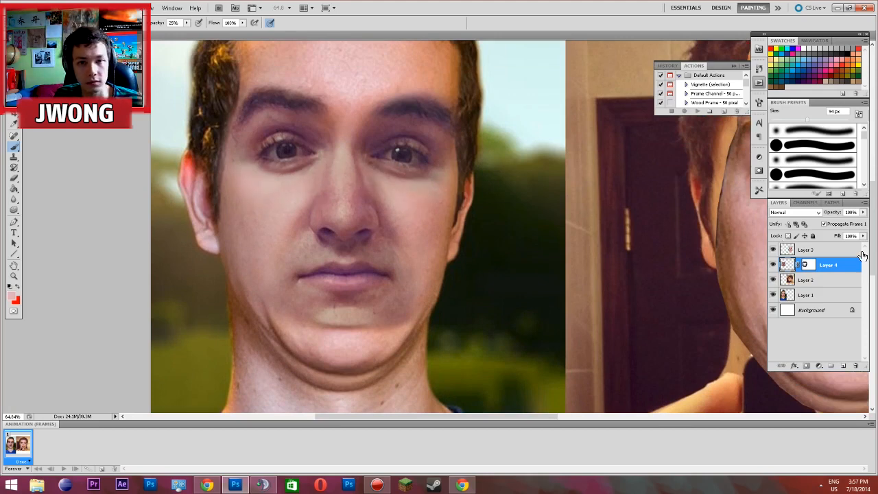
pyautogui.click(808, 265)
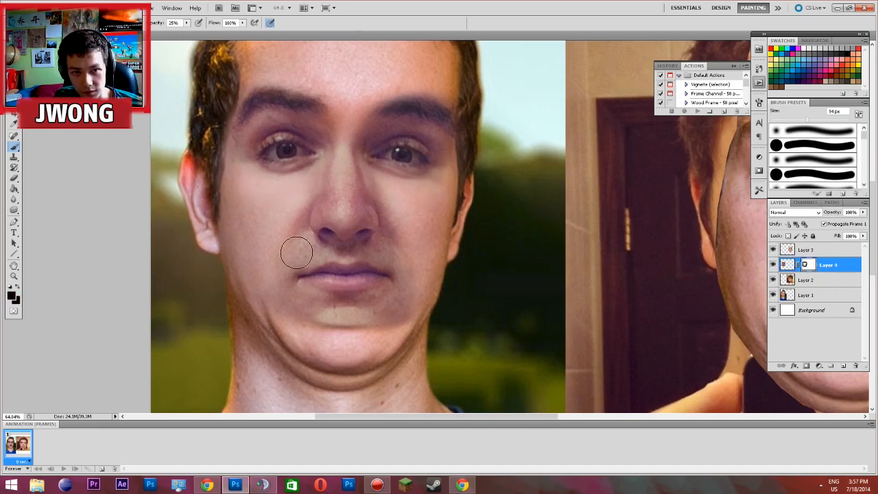
pyautogui.moveTo(301, 306); pyautogui.dragTo(352, 320)
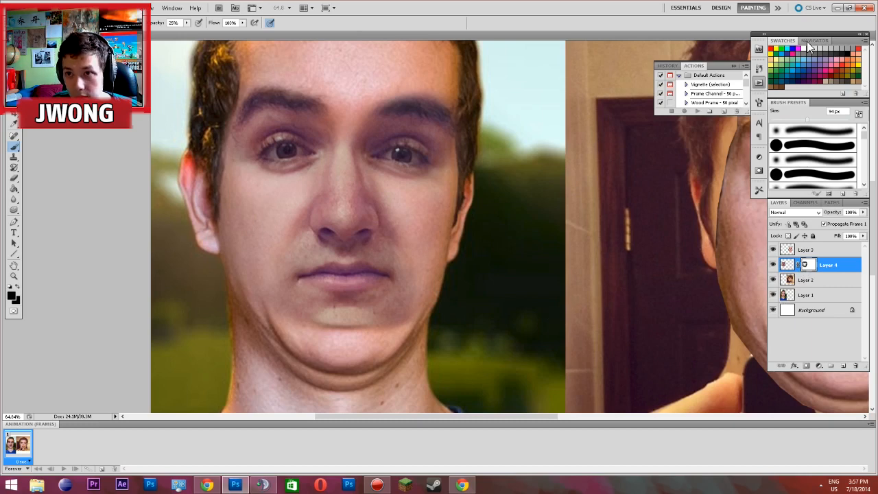
pyautogui.click(808, 40)
pyautogui.click(808, 52)
pyautogui.scroll(-4, 246, 329)
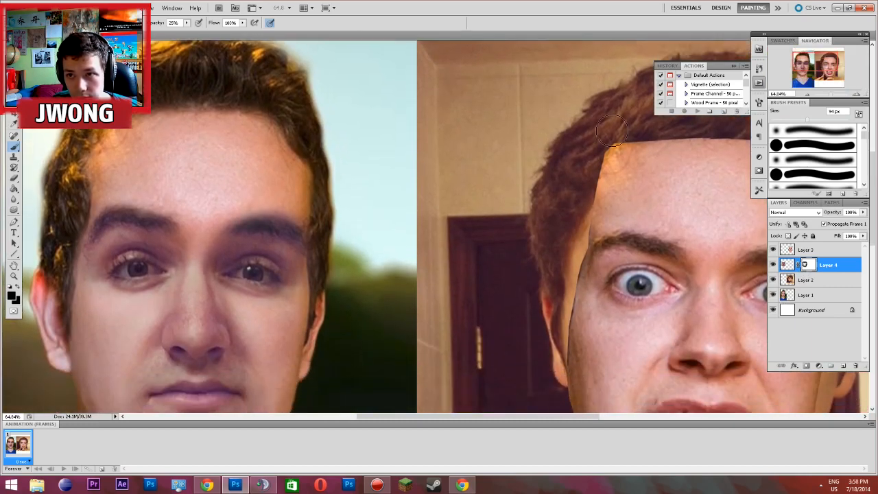
pyautogui.scroll(-1, 558, 150)
pyautogui.click(785, 40)
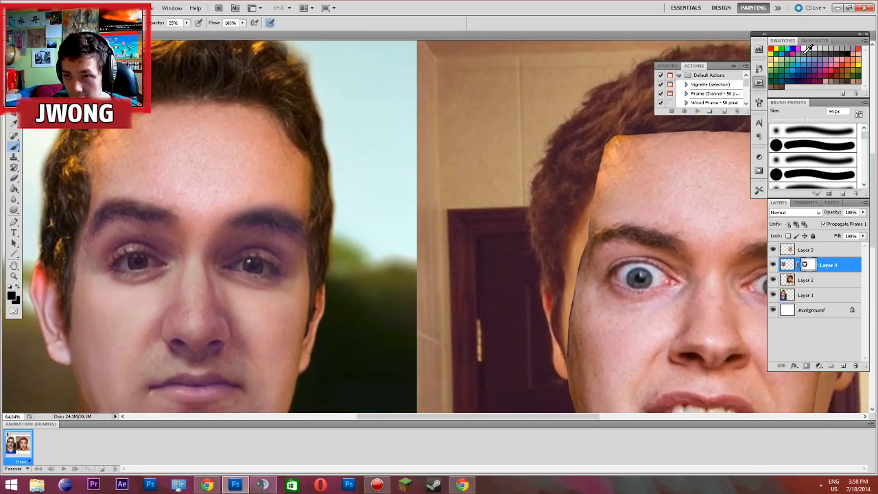
# Choose white as the painting colour and repaint Layer 4's mask over the portrait's chin to bring back the pasted face
pyautogui.click(809, 48)
pyautogui.scroll(-8, 373, 254)
pyautogui.moveTo(206, 362)
pyautogui.mouseDown()
pyautogui.moveTo(171, 360)
pyautogui.moveTo(231, 360)
pyautogui.moveTo(175, 360)
pyautogui.moveTo(221, 368)
pyautogui.moveTo(184, 376)
pyautogui.mouseUp()
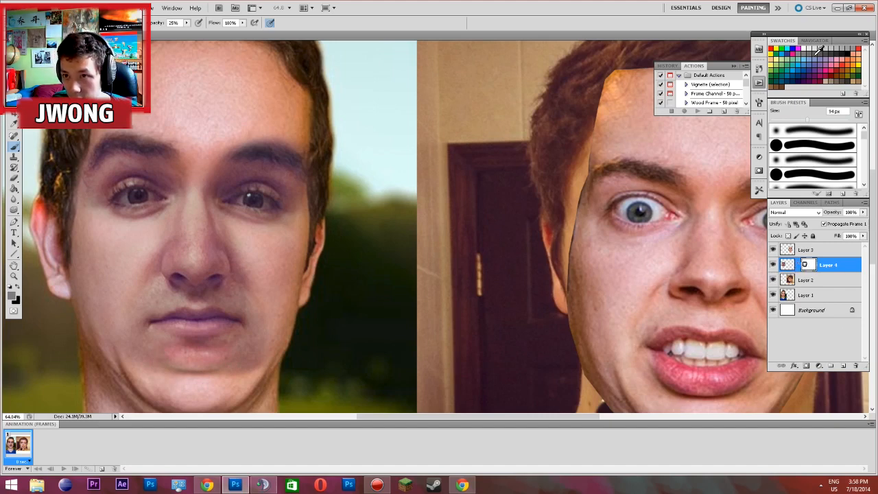
pyautogui.click(805, 49)
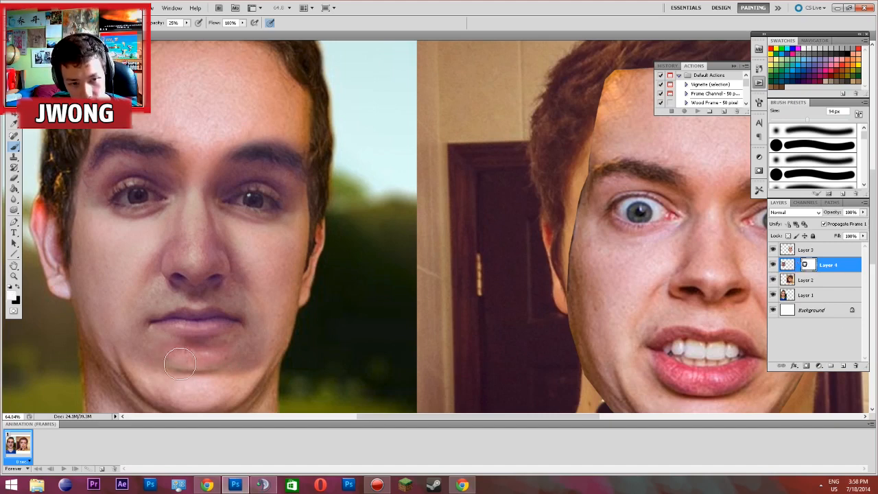
pyautogui.moveTo(218, 362); pyautogui.dragTo(213, 355)
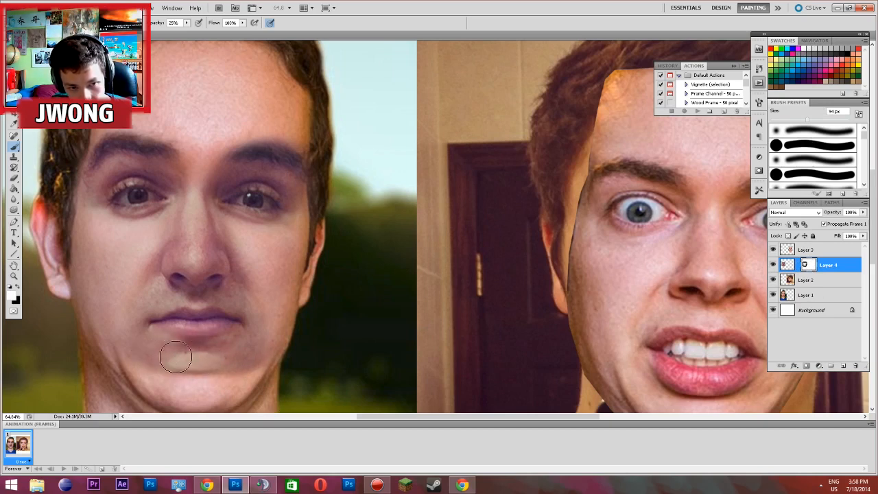
# Examine the portrait's blended face close up and at full size, checking the seams and skin tone
pyautogui.scroll(-6, 227, 352)
pyautogui.scroll(2, 166, 369)
pyautogui.scroll(4, 157, 368)
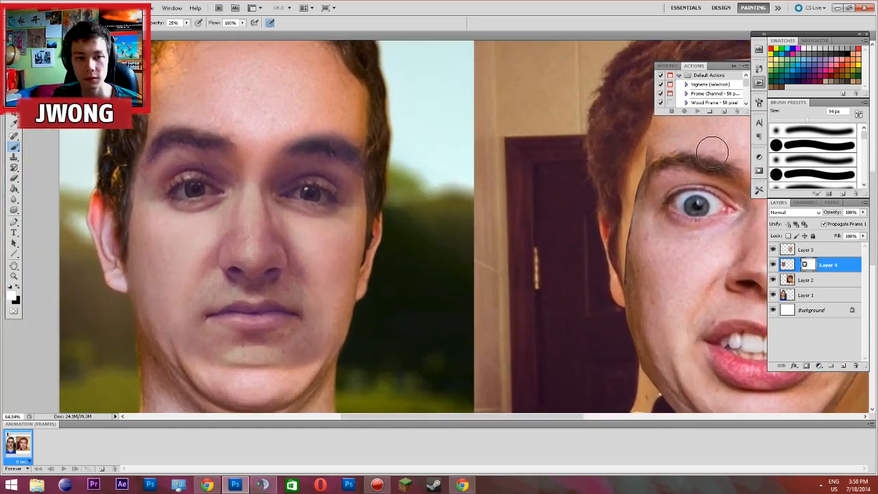
pyautogui.scroll(-4, 447, 211)
pyautogui.scroll(3, 263, 180)
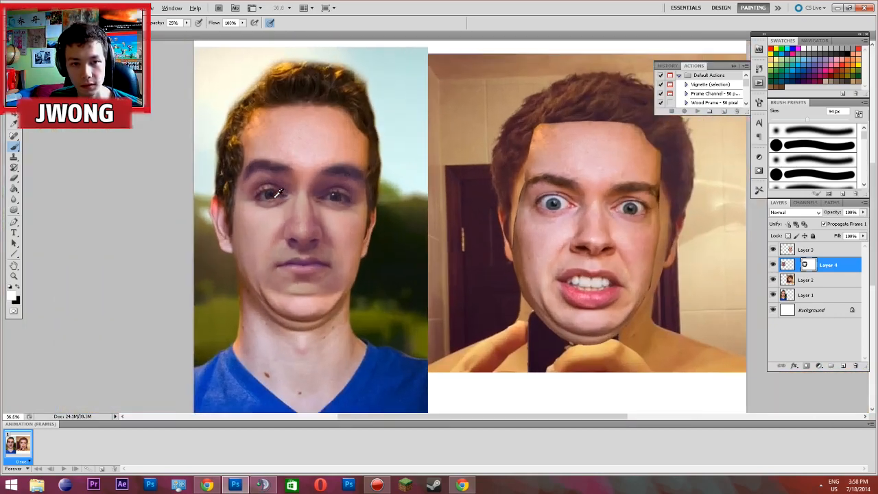
pyautogui.scroll(-1, 274, 193)
pyautogui.scroll(2, 275, 199)
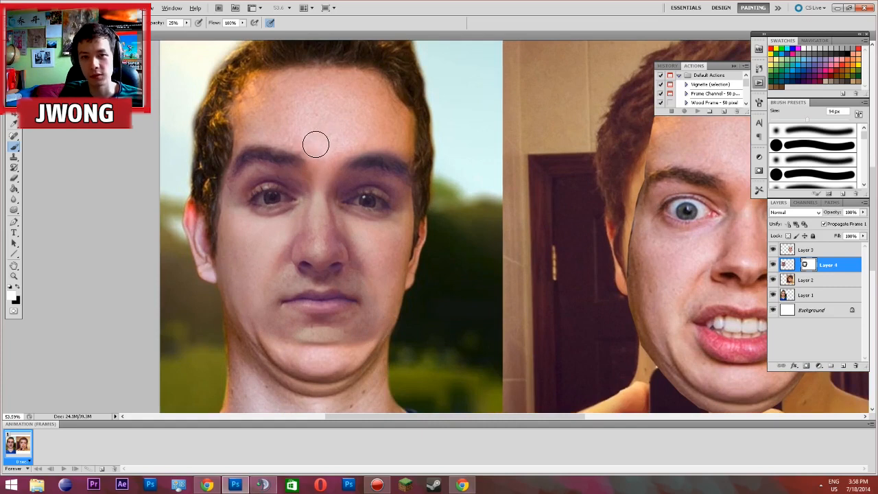
pyautogui.scroll(-5, 280, 165)
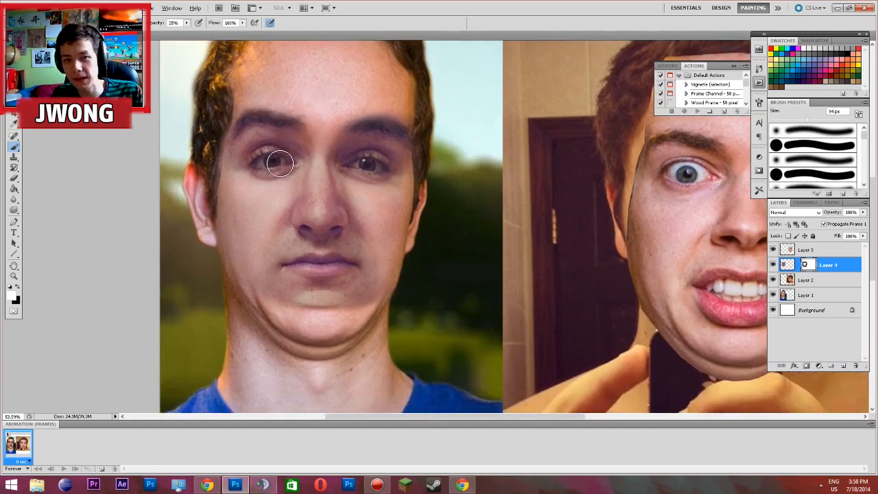
pyautogui.scroll(3, 309, 184)
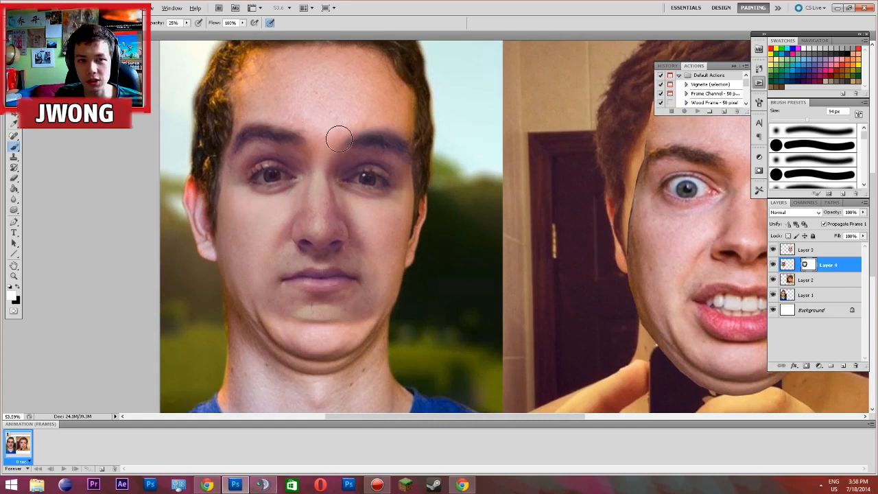
# Touch up Layer 4's mask between the portrait's eye and outer cheek, and switch the painting colour to black
pyautogui.scroll(-1, 358, 155)
pyautogui.moveTo(381, 172)
pyautogui.mouseDown()
pyautogui.moveTo(410, 204)
pyautogui.moveTo(405, 216)
pyautogui.mouseUp()
pyautogui.press('x')
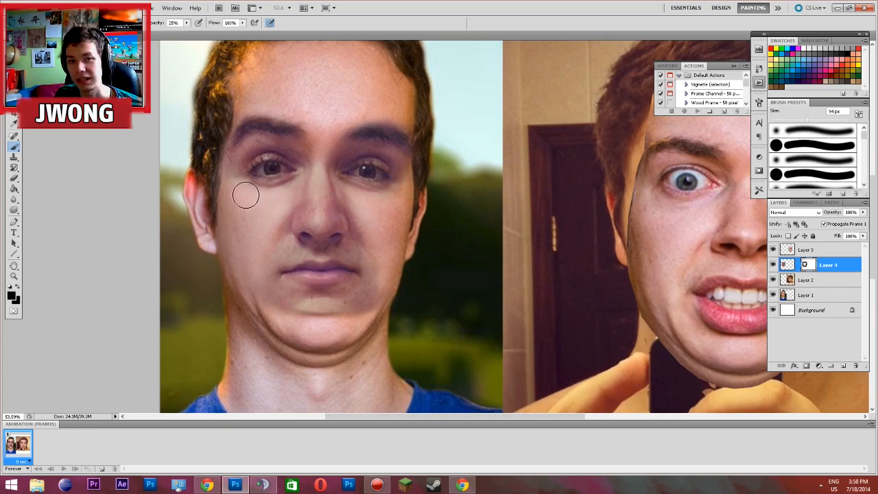
# Add a layer mask to Layer 3, the face pasted over the mirror selfie
pyautogui.scroll(-2, 488, 201)
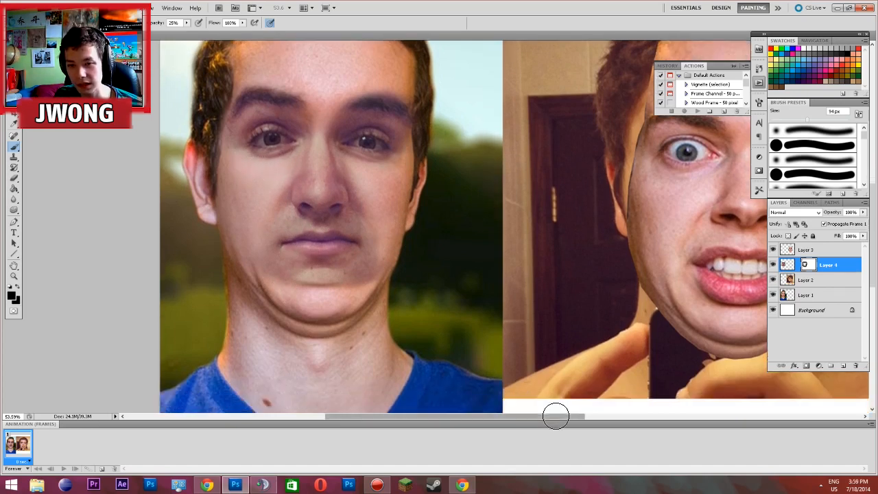
pyautogui.moveTo(551, 415); pyautogui.dragTo(650, 414)
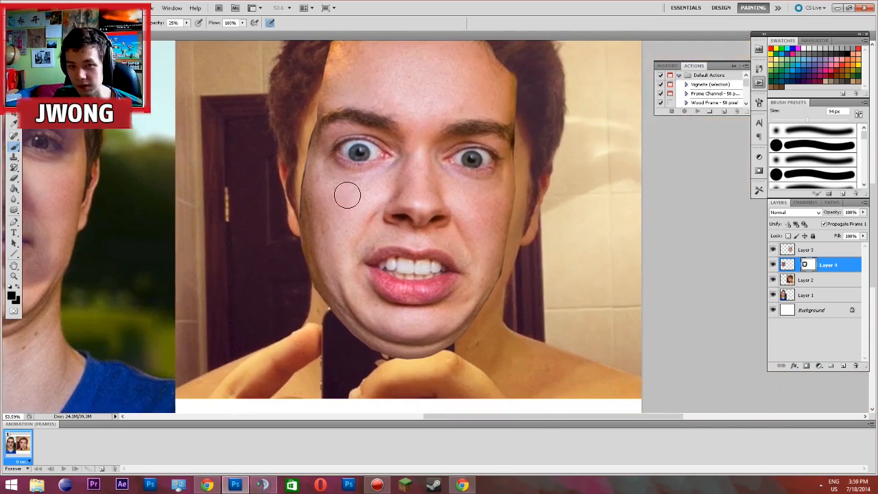
pyautogui.scroll(-1, 523, 230)
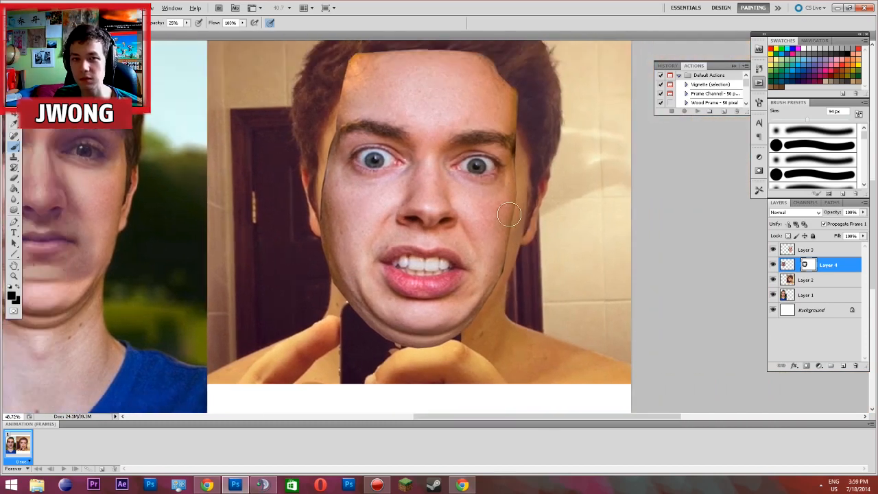
pyautogui.scroll(2, 516, 222)
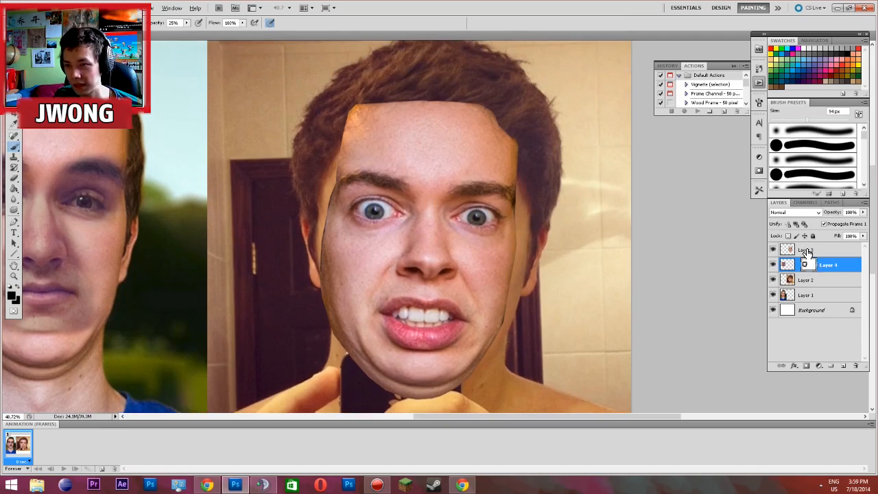
pyautogui.click(807, 251)
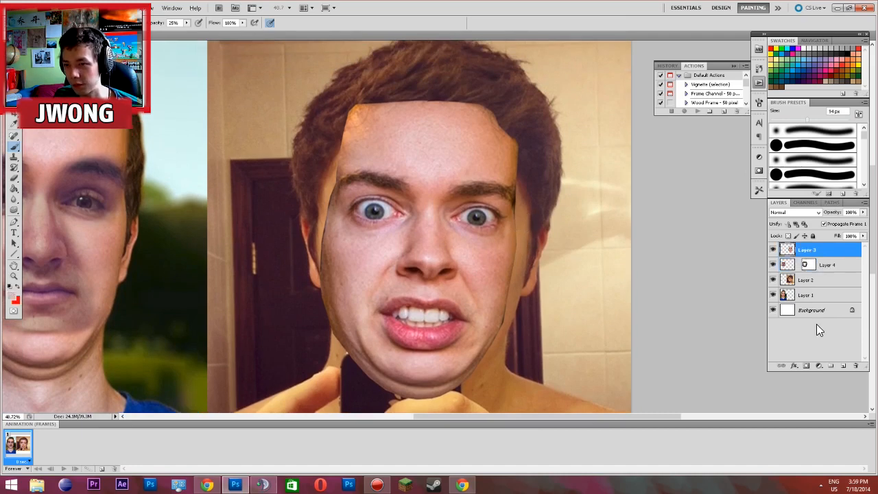
pyautogui.click(807, 367)
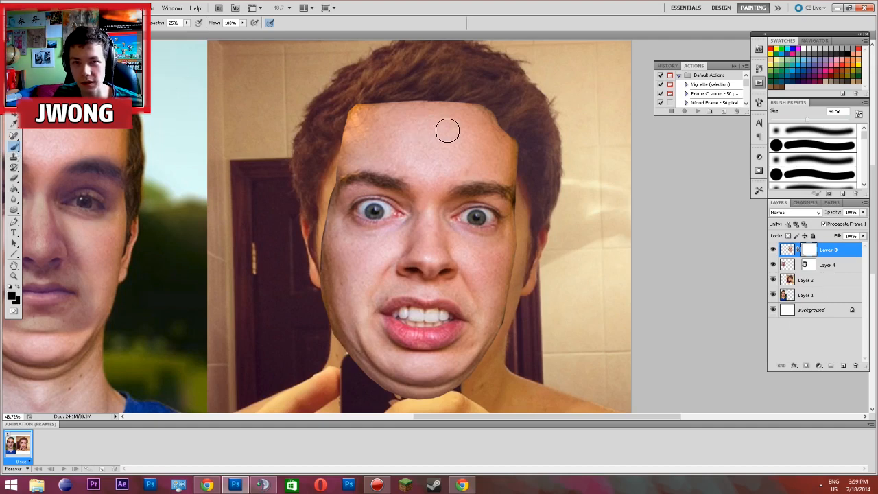
# Mask out the pasted forehead on Layer 3 with a soft 401 px brush at 100% opacity to uncover the selfie's hair
pyautogui.rightClick(542, 132)
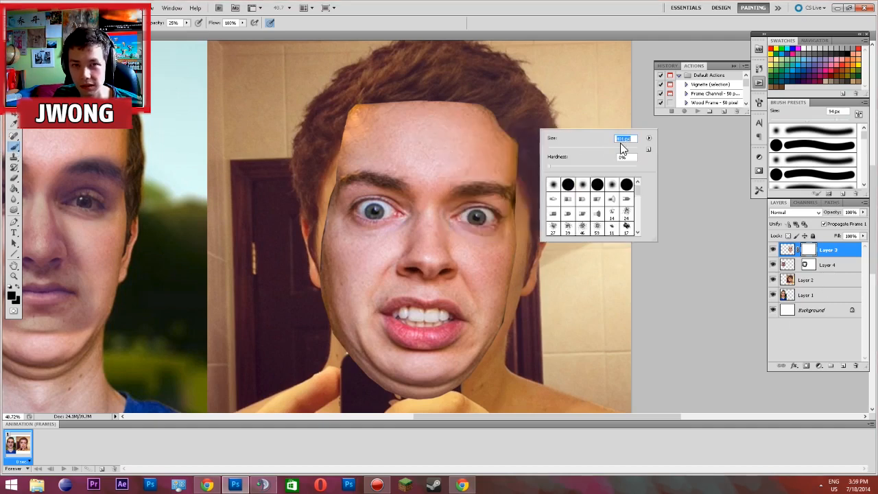
pyautogui.click(178, 22)
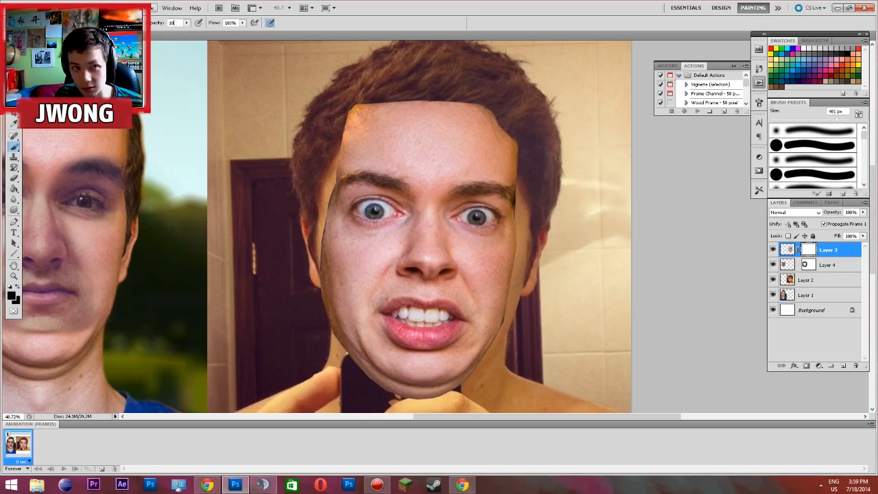
pyautogui.moveTo(342, 122)
pyautogui.mouseDown()
pyautogui.moveTo(431, 128)
pyautogui.moveTo(509, 110)
pyautogui.mouseUp()
# Reduce the soft brush to about 100 px, try a mask stroke across the selfie's forehead and undo it
pyautogui.rightClick(587, 140)
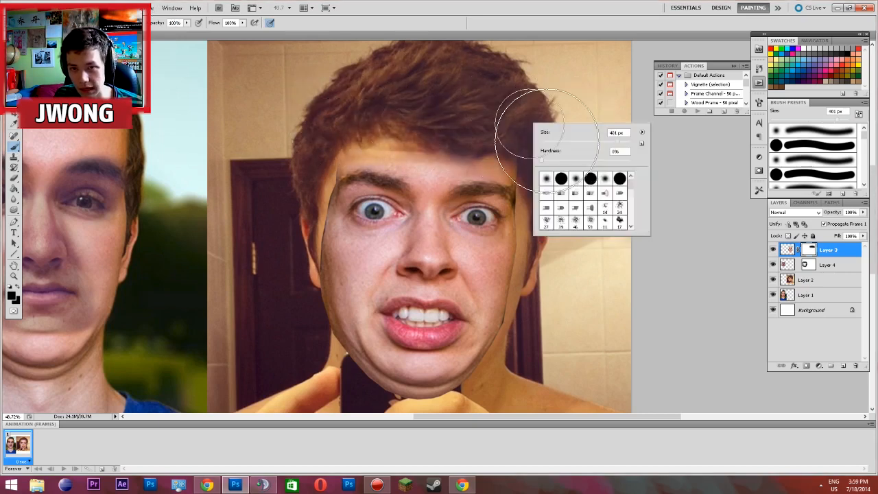
pyautogui.click(587, 140)
pyautogui.click(464, 144)
pyautogui.moveTo(553, 173); pyautogui.dragTo(389, 165)
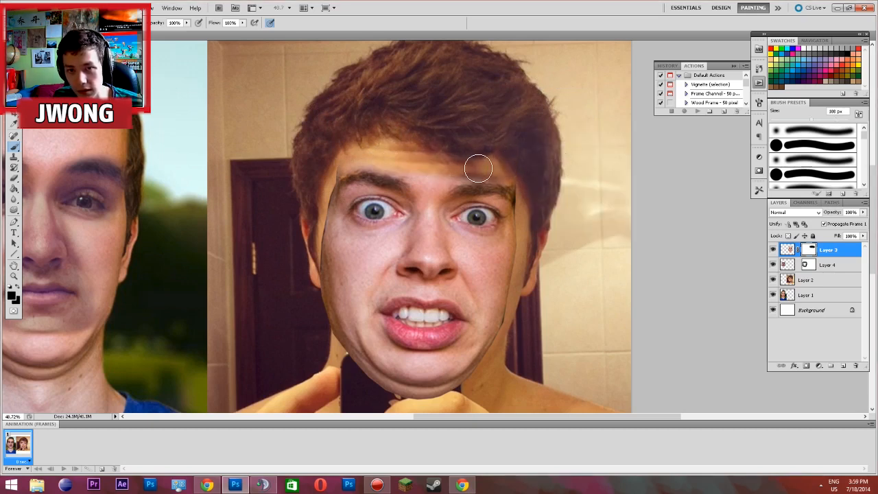
pyautogui.hotkey('ctrl', 'z')
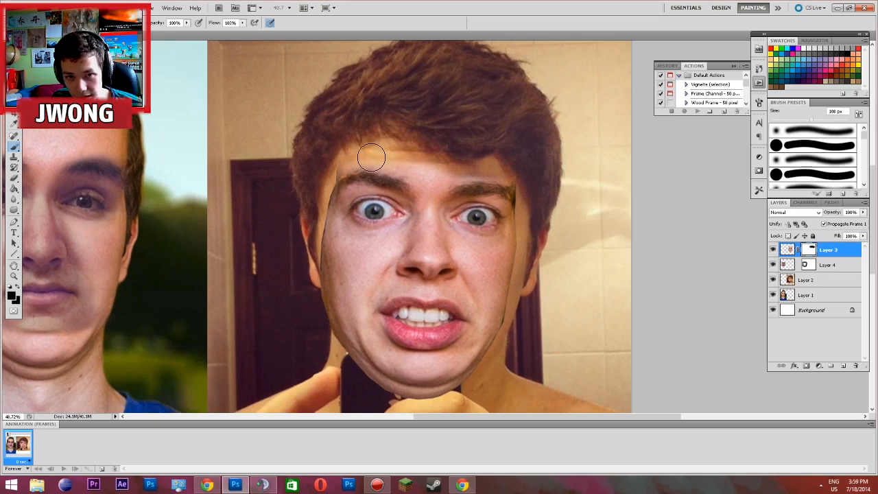
# Mask away the pasted face's hard edges on Layer 3 around the selfie's temples, cheeks, jaw and chin, uncovering the phone
pyautogui.moveTo(345, 156)
pyautogui.mouseDown()
pyautogui.moveTo(321, 204)
pyautogui.moveTo(310, 295)
pyautogui.moveTo(323, 343)
pyautogui.moveTo(350, 382)
pyautogui.moveTo(426, 430)
pyautogui.moveTo(450, 422)
pyautogui.mouseUp()
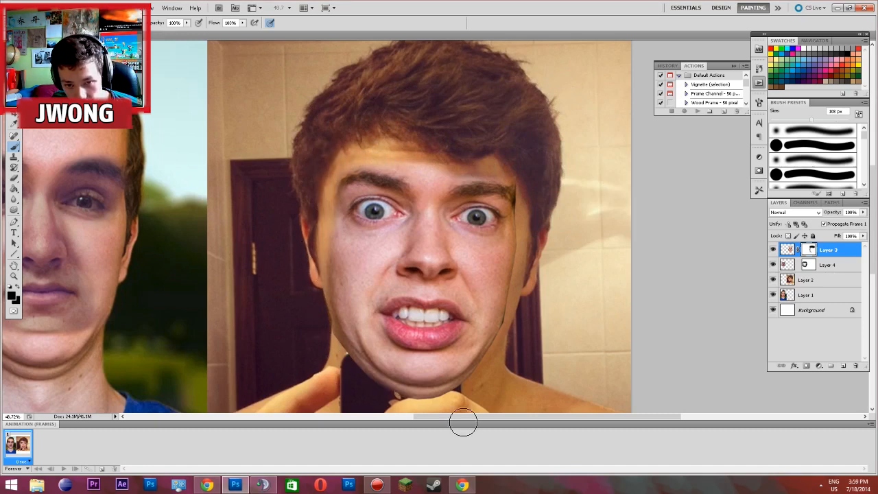
pyautogui.moveTo(356, 378)
pyautogui.mouseDown()
pyautogui.moveTo(384, 382)
pyautogui.moveTo(313, 321)
pyautogui.moveTo(416, 434)
pyautogui.moveTo(314, 328)
pyautogui.moveTo(368, 379)
pyautogui.moveTo(389, 382)
pyautogui.moveTo(329, 355)
pyautogui.moveTo(459, 411)
pyautogui.moveTo(413, 401)
pyautogui.moveTo(505, 393)
pyautogui.moveTo(429, 400)
pyautogui.moveTo(488, 389)
pyautogui.moveTo(474, 390)
pyautogui.moveTo(515, 347)
pyautogui.mouseUp()
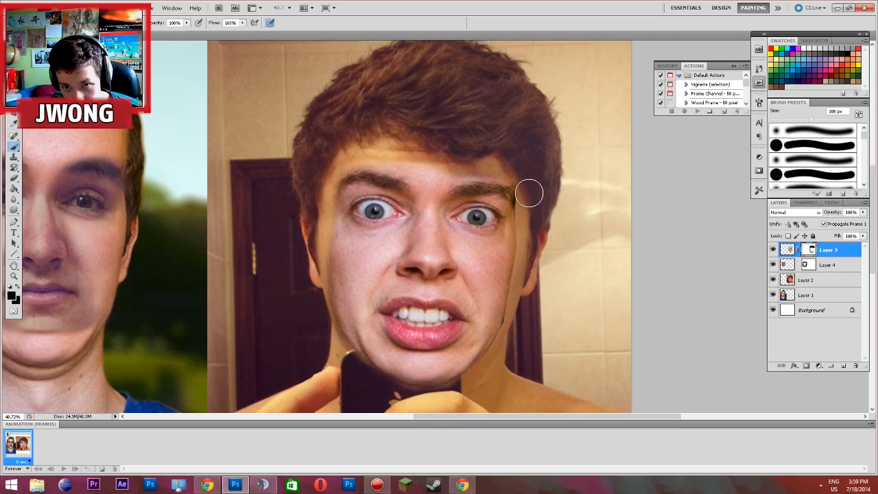
pyautogui.moveTo(526, 209)
pyautogui.mouseDown()
pyautogui.moveTo(527, 248)
pyautogui.moveTo(524, 196)
pyautogui.moveTo(525, 257)
pyautogui.moveTo(508, 331)
pyautogui.moveTo(508, 302)
pyautogui.moveTo(486, 369)
pyautogui.moveTo(501, 350)
pyautogui.moveTo(466, 396)
pyautogui.mouseUp()
pyautogui.moveTo(397, 401); pyautogui.dragTo(352, 365)
pyautogui.hotkey('ctrl', '-')
pyautogui.hotkey('ctrl', '-')
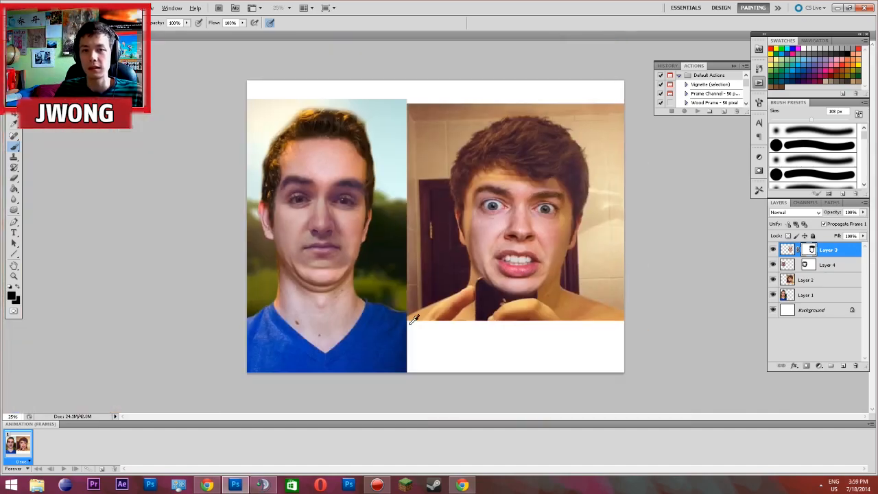
# Mask out the pasted chin on Layer 3 where it covers the phone, uncovering the phone's whole upper edge and camera
pyautogui.scroll(3, 439, 288)
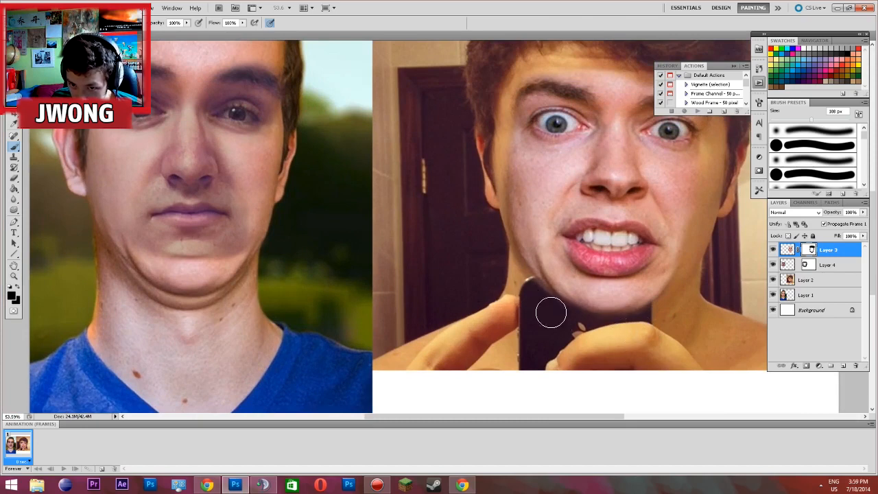
pyautogui.scroll(-2, 580, 301)
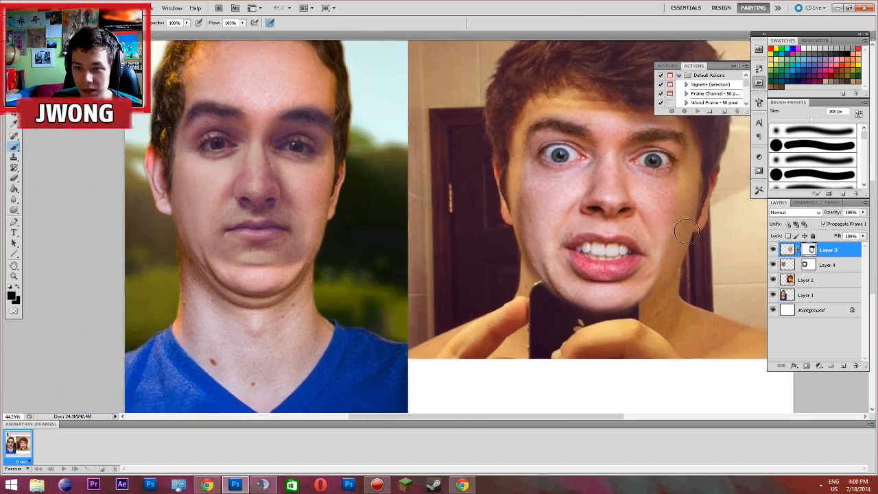
pyautogui.scroll(2, 713, 236)
pyautogui.scroll(3, 696, 238)
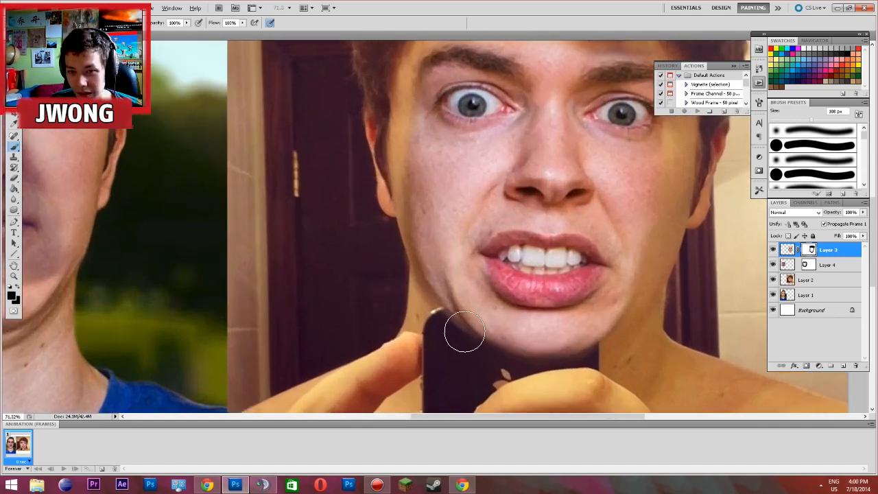
pyautogui.moveTo(455, 331)
pyautogui.mouseDown()
pyautogui.moveTo(500, 330)
pyautogui.moveTo(453, 327)
pyautogui.moveTo(522, 338)
pyautogui.moveTo(496, 341)
pyautogui.moveTo(535, 340)
pyautogui.moveTo(504, 330)
pyautogui.moveTo(551, 334)
pyautogui.moveTo(520, 329)
pyautogui.moveTo(578, 335)
pyautogui.moveTo(571, 351)
pyautogui.moveTo(526, 356)
pyautogui.moveTo(578, 357)
pyautogui.moveTo(585, 344)
pyautogui.moveTo(592, 347)
pyautogui.moveTo(576, 331)
pyautogui.moveTo(518, 329)
pyautogui.moveTo(586, 332)
pyautogui.mouseUp()
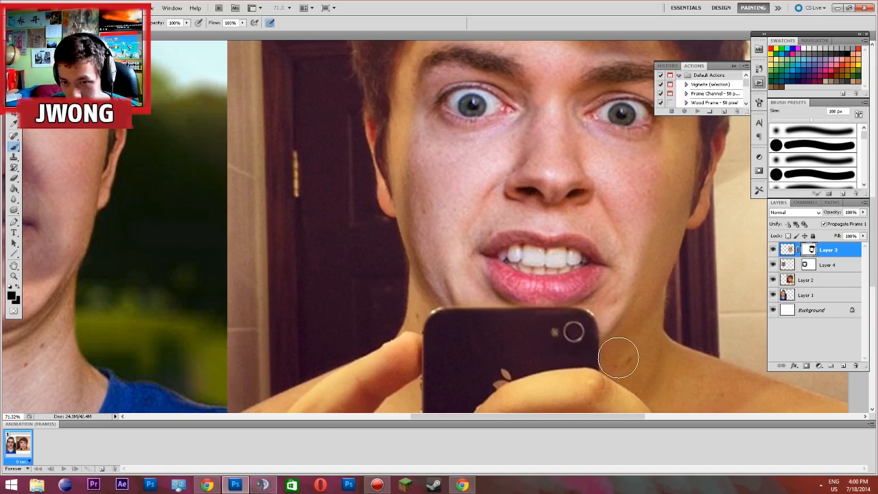
pyautogui.scroll(-1, 570, 374)
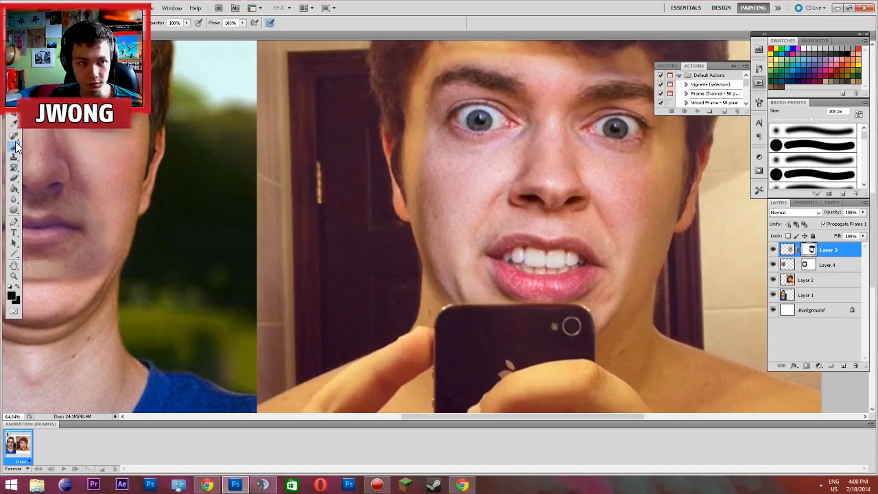
pyautogui.rightClick(14, 146)
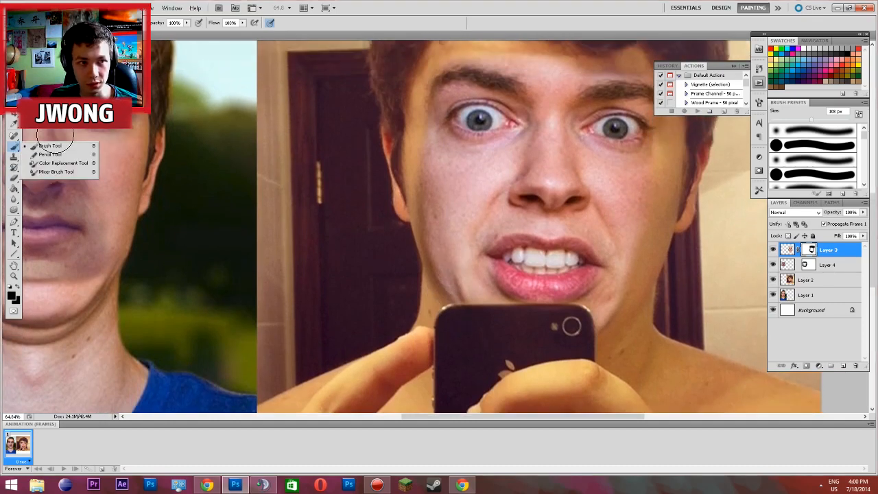
pyautogui.click(36, 20)
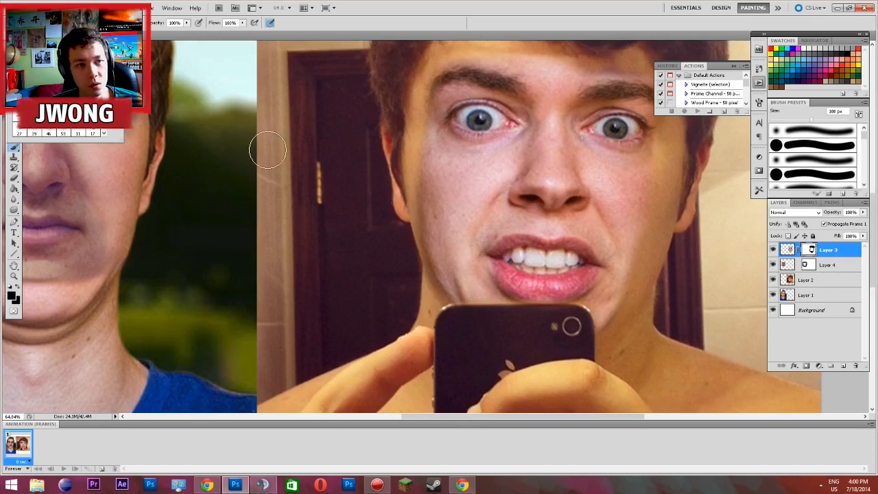
pyautogui.click(273, 152)
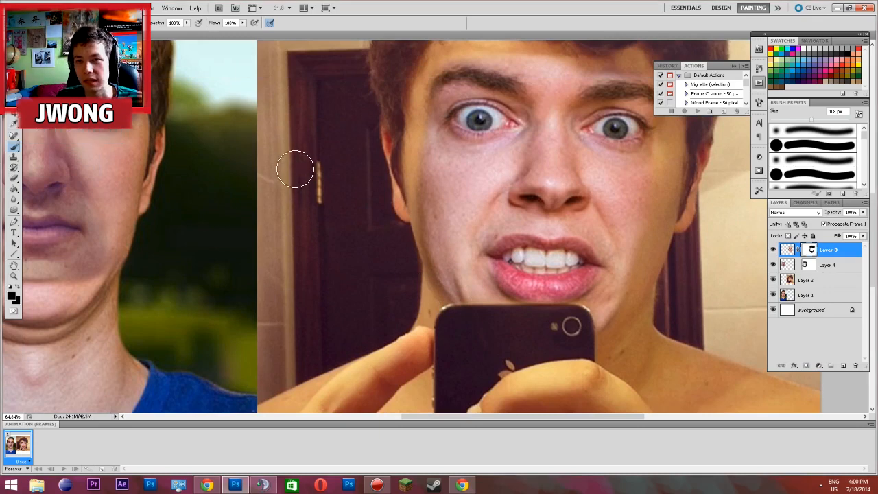
pyautogui.scroll(2, 294, 165)
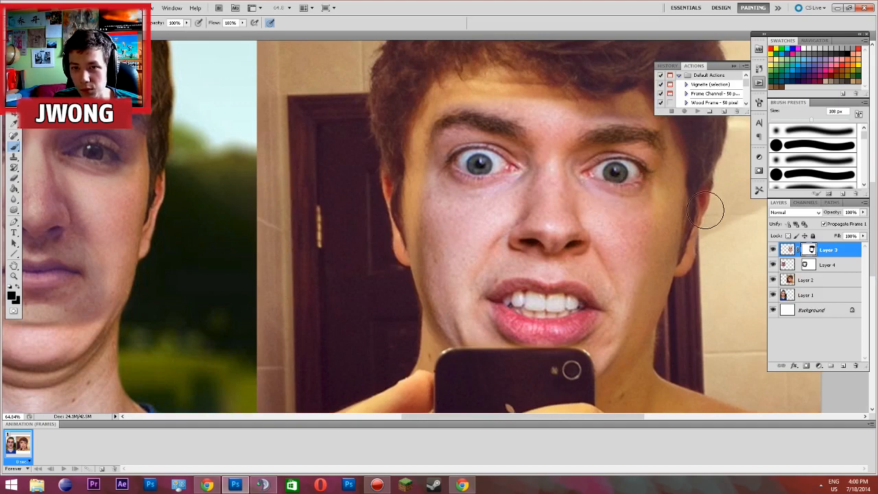
pyautogui.scroll(-1, 558, 114)
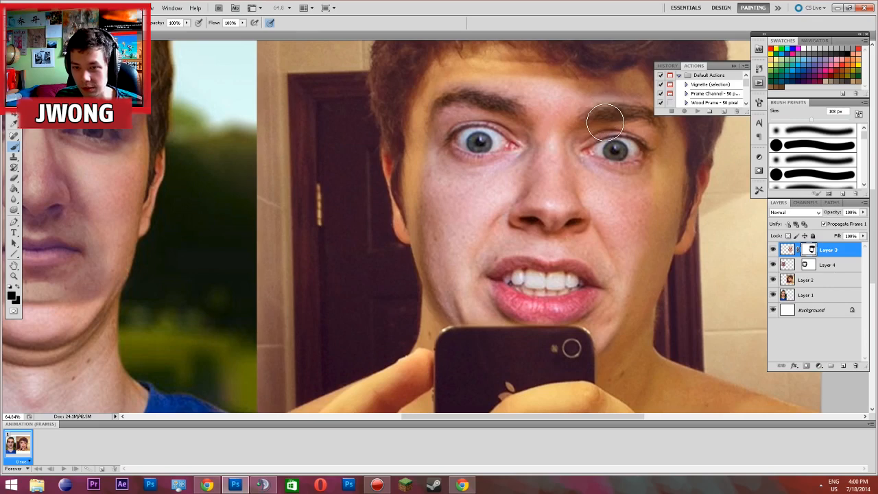
pyautogui.scroll(-1, 617, 126)
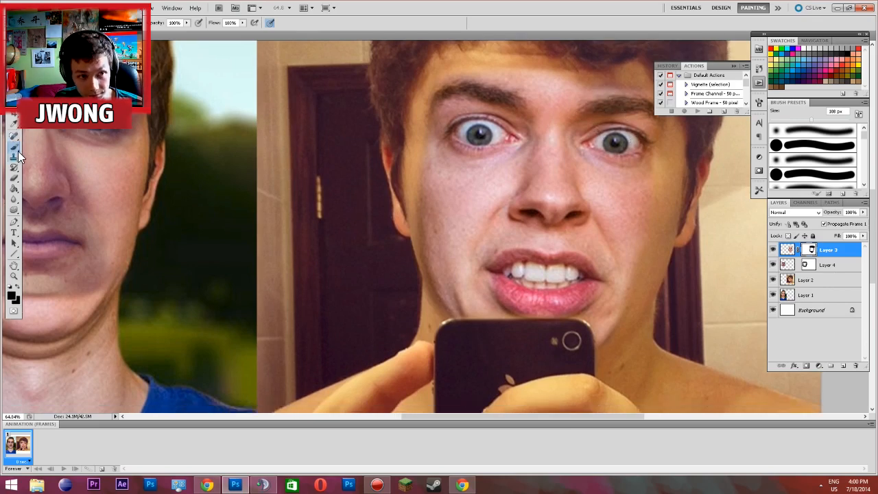
# Target the image of Layer 3 instead of its layer mask
pyautogui.click(791, 251)
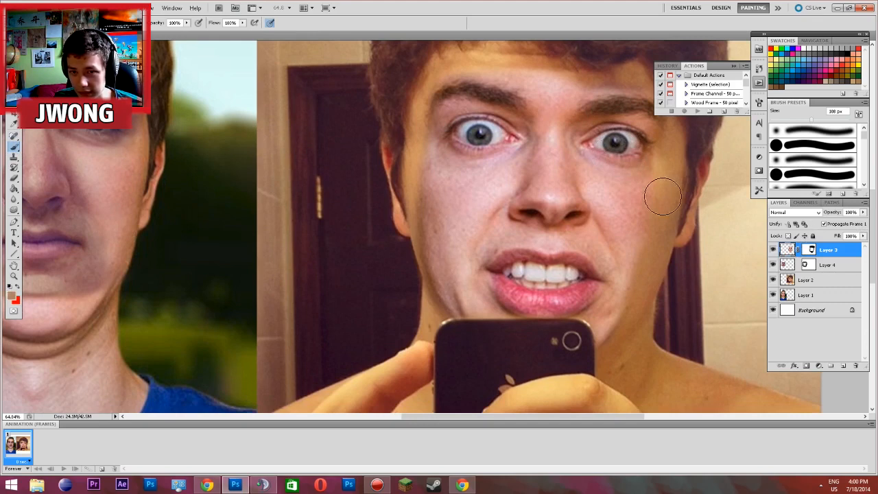
pyautogui.scroll(-1, 177, 114)
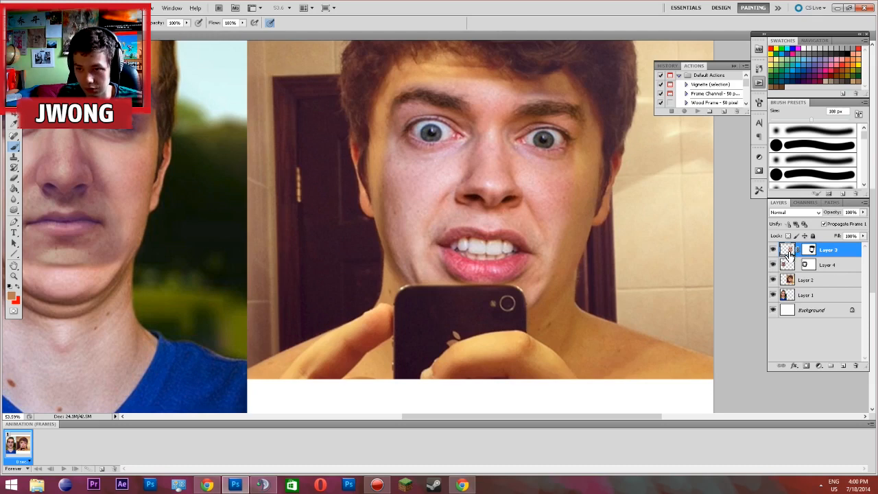
pyautogui.hotkey('ctrl', 'l')
pyautogui.click(615, 195)
pyautogui.click(398, 230)
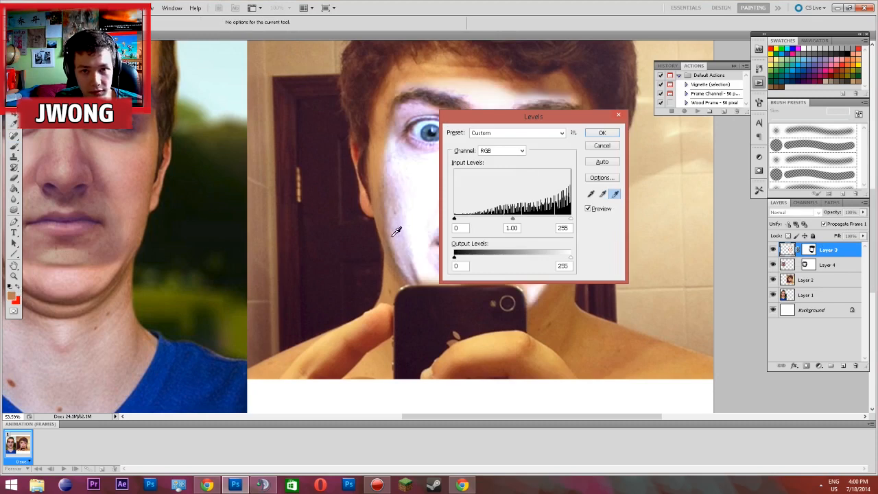
pyautogui.moveTo(512, 124); pyautogui.dragTo(556, 147)
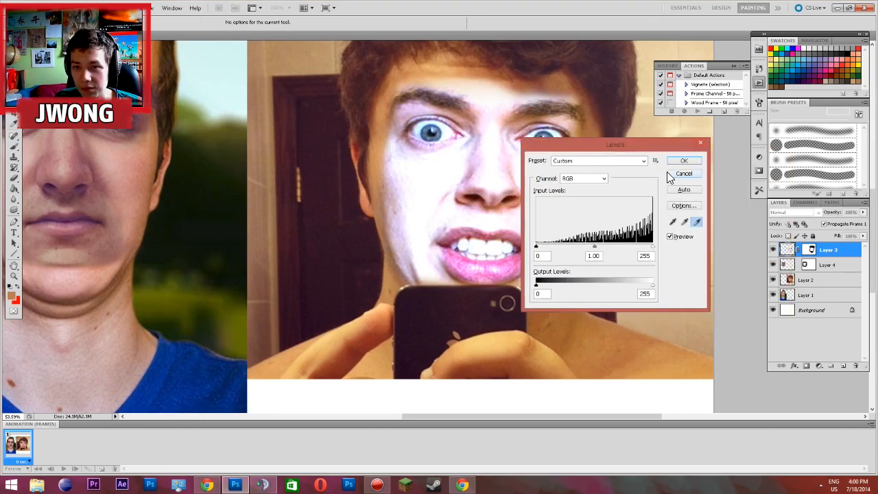
pyautogui.click(668, 174)
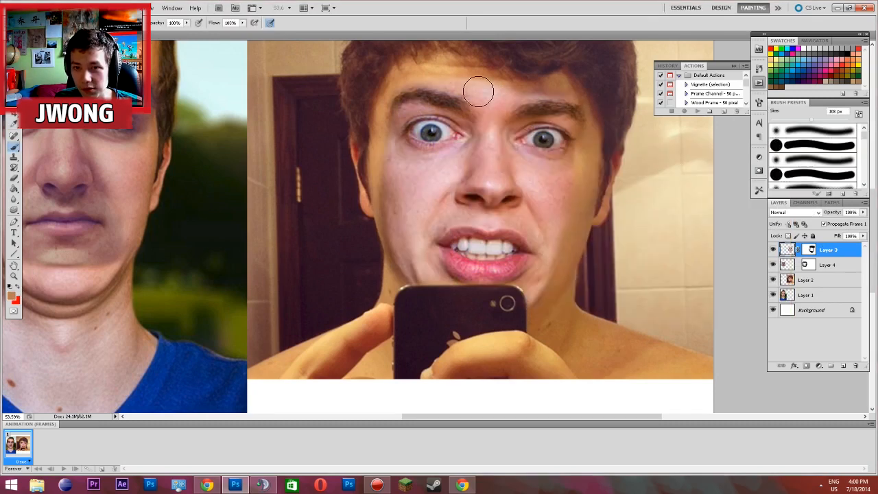
# Apply a Hue/Saturation adjustment to the face on Layer 3 with Hue +12, Saturation +36 and Lightness +1
pyautogui.click(63, 8)
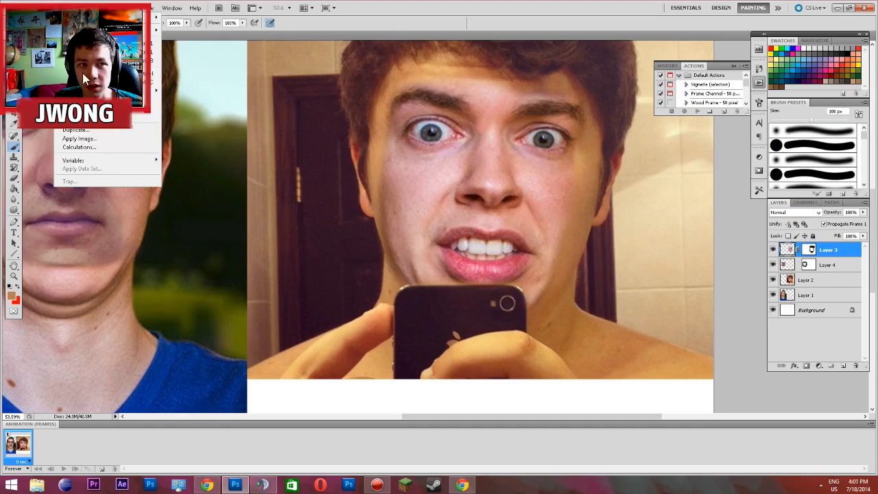
pyautogui.moveTo(103, 30)
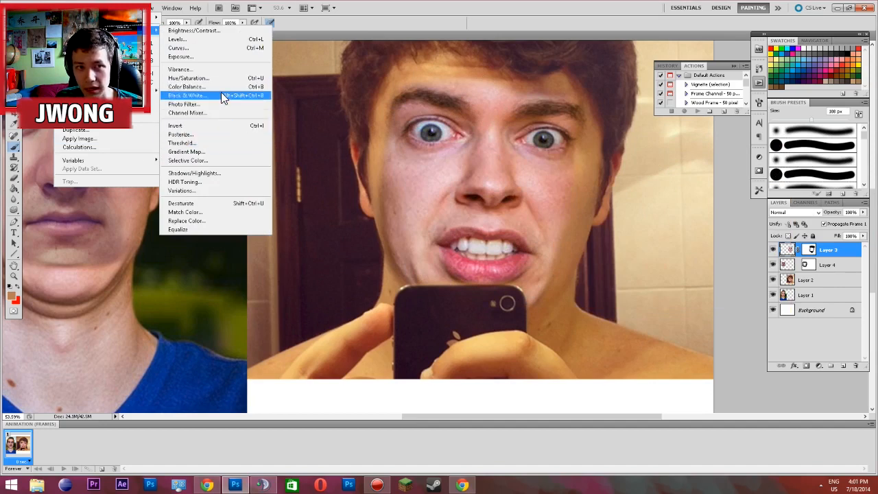
pyautogui.click(221, 77)
pyautogui.moveTo(553, 115); pyautogui.dragTo(649, 123)
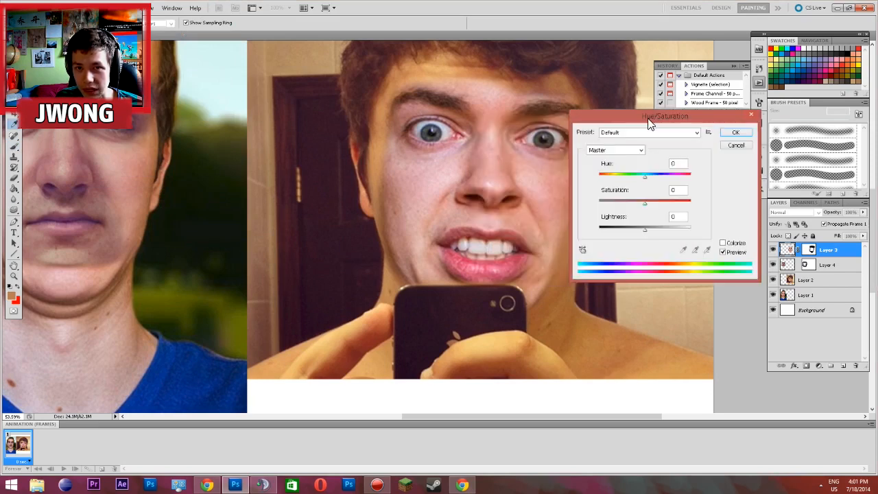
pyautogui.moveTo(644, 179); pyautogui.dragTo(633, 182)
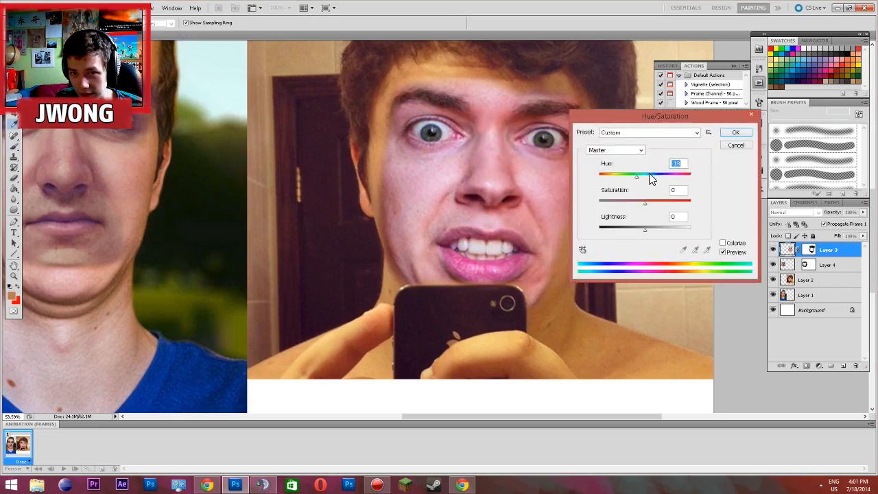
pyautogui.moveTo(638, 176); pyautogui.dragTo(652, 183)
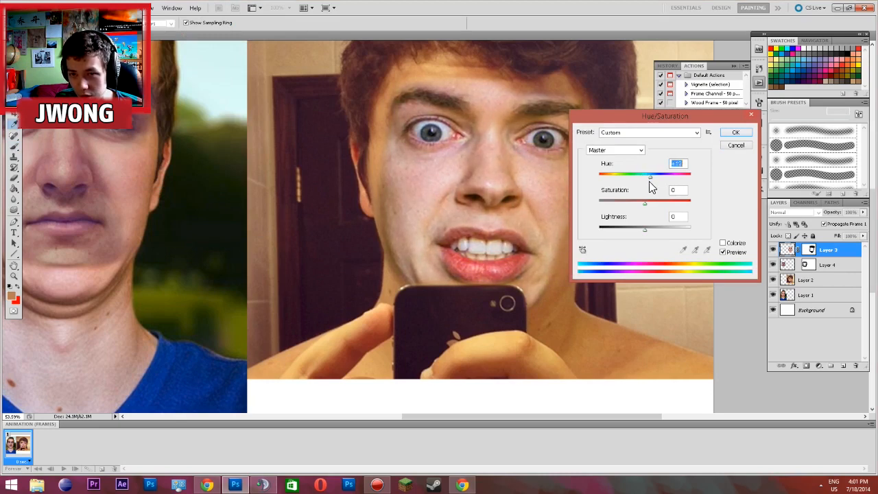
pyautogui.moveTo(644, 203)
pyautogui.mouseDown()
pyautogui.moveTo(636, 206)
pyautogui.moveTo(661, 203)
pyautogui.mouseUp()
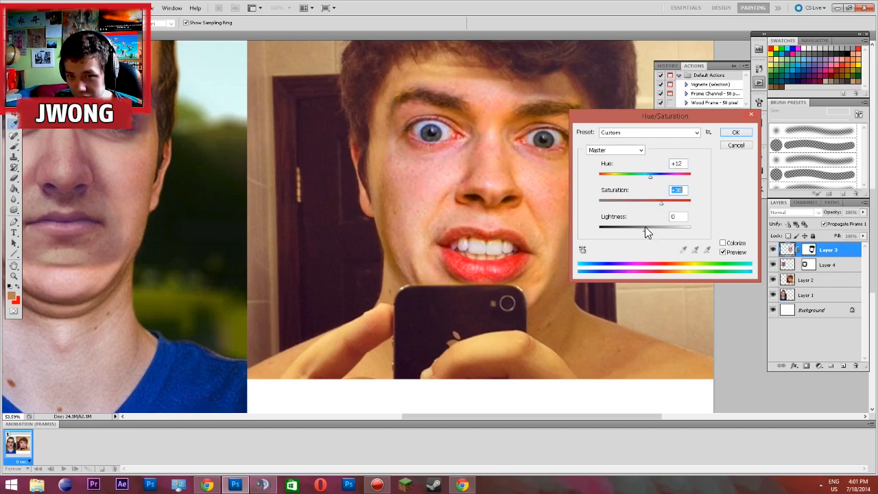
pyautogui.click(643, 228)
pyautogui.moveTo(639, 227); pyautogui.dragTo(645, 229)
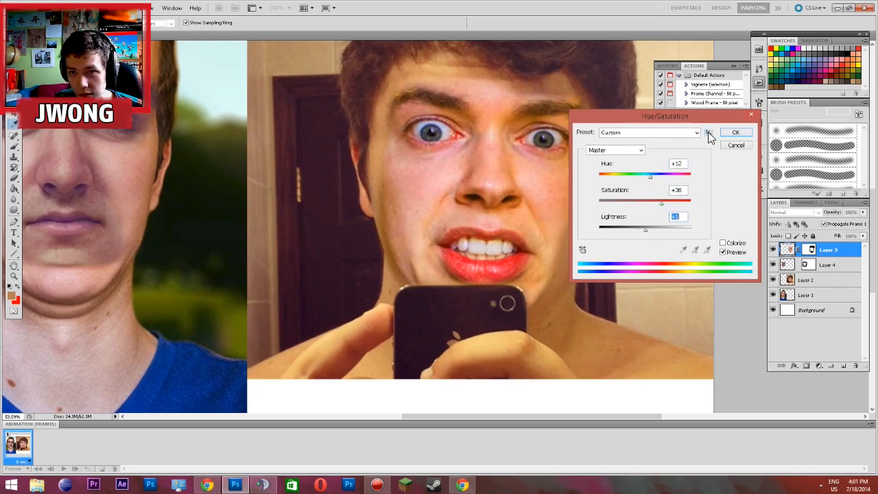
pyautogui.press('Return')
pyautogui.click(75, 12)
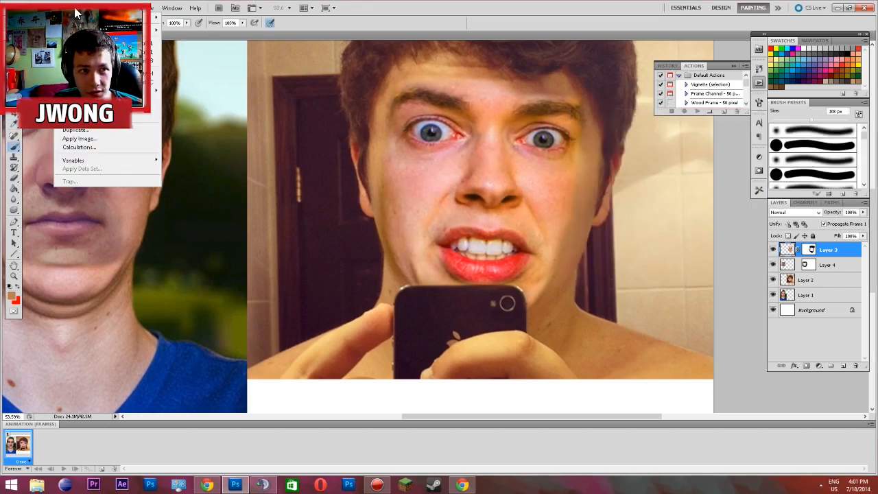
pyautogui.moveTo(77, 32)
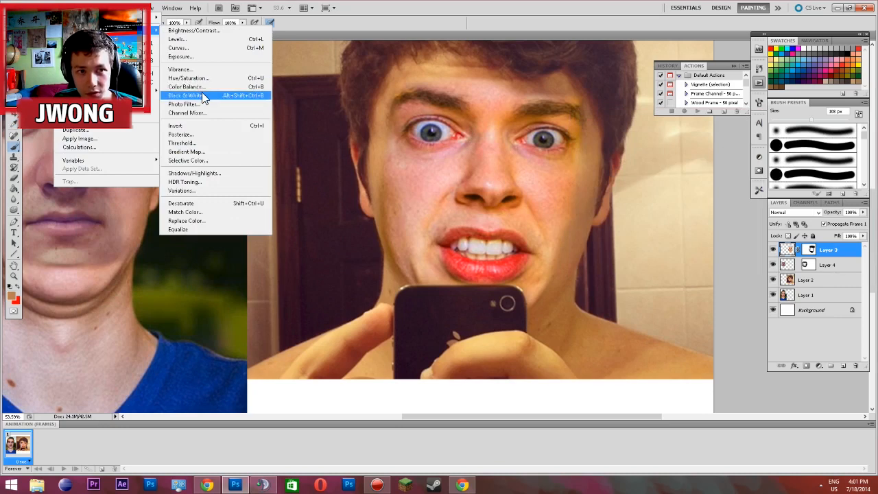
pyautogui.click(201, 87)
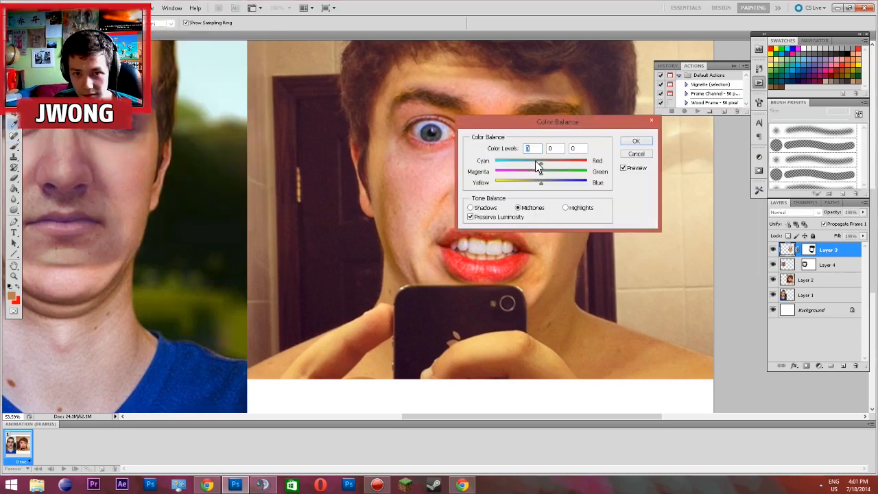
pyautogui.moveTo(541, 163)
pyautogui.mouseDown()
pyautogui.moveTo(558, 163)
pyautogui.moveTo(542, 163)
pyautogui.moveTo(548, 174)
pyautogui.mouseUp()
pyautogui.moveTo(545, 125); pyautogui.dragTo(664, 114)
pyautogui.moveTo(698, 182); pyautogui.dragTo(679, 181)
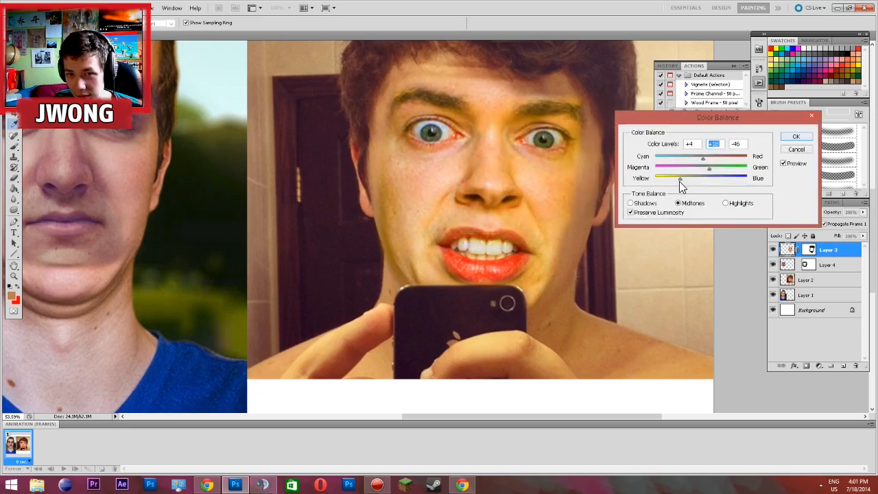
pyautogui.click(645, 204)
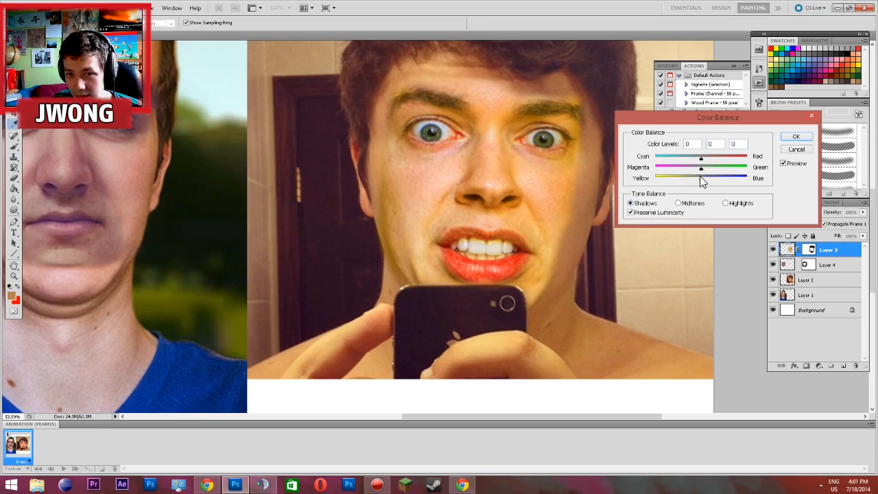
pyautogui.moveTo(691, 181); pyautogui.dragTo(698, 182)
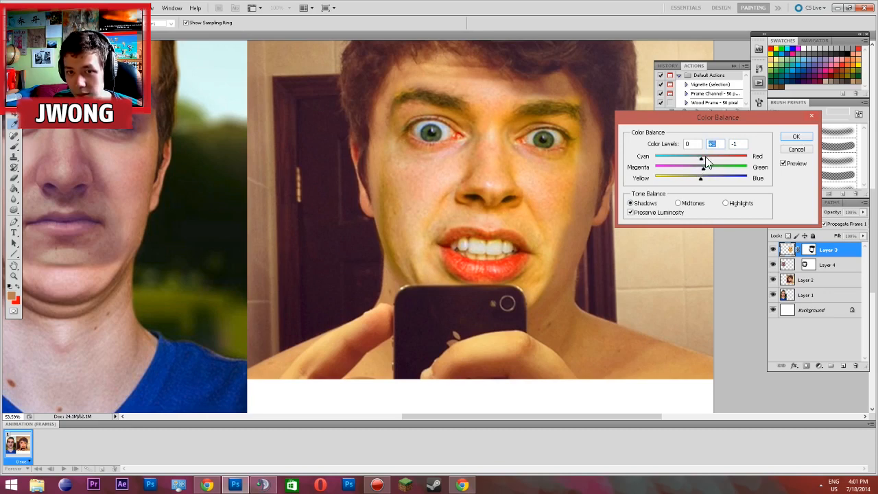
pyautogui.moveTo(701, 157); pyautogui.dragTo(694, 185)
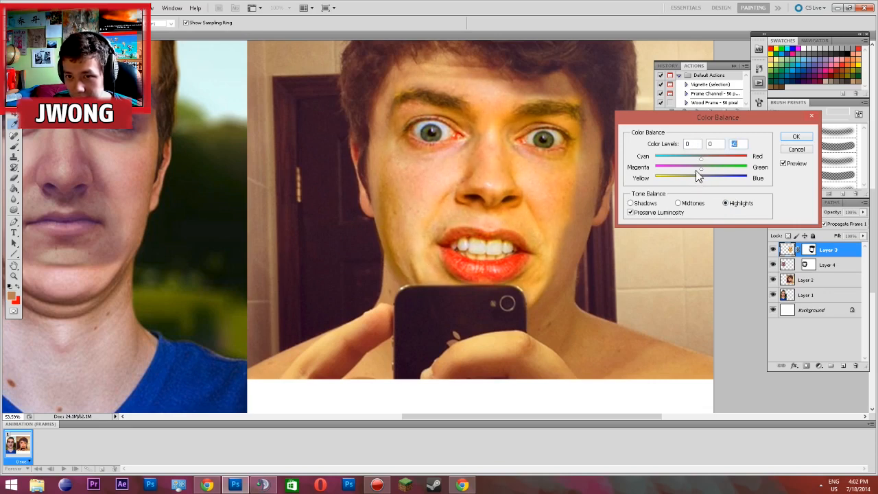
pyautogui.click(701, 167)
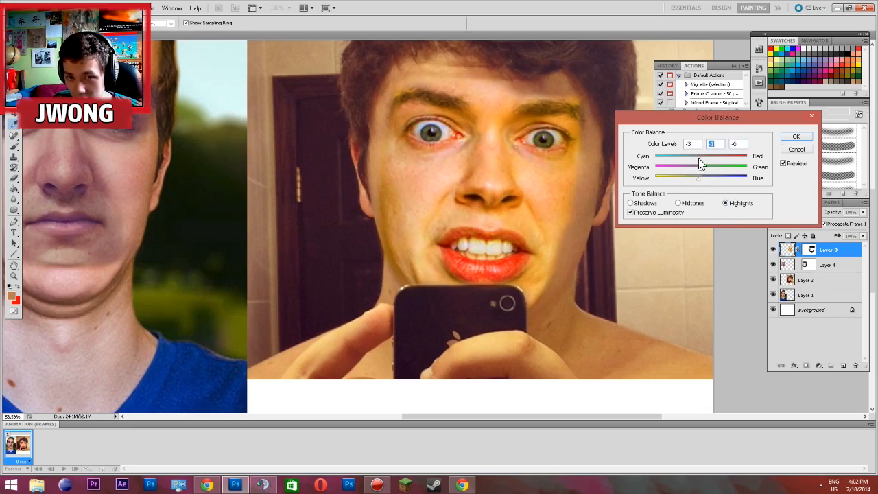
pyautogui.click(690, 158)
pyautogui.click(783, 150)
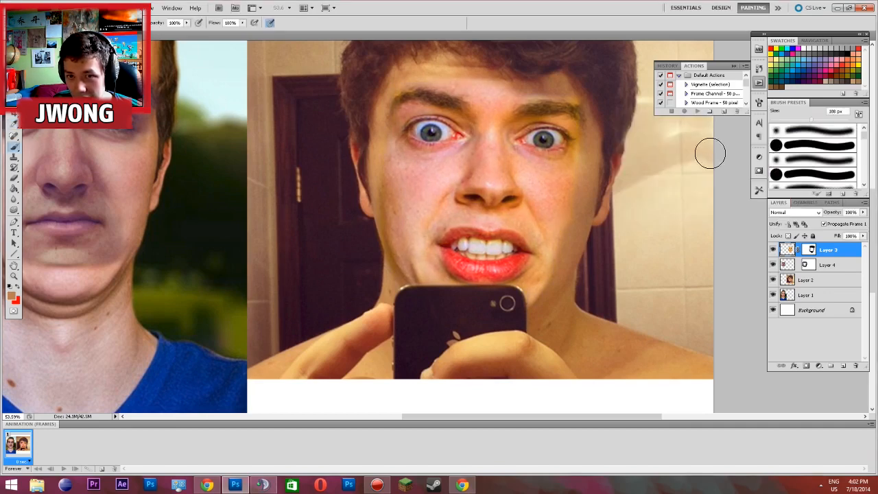
pyautogui.rightClick(14, 148)
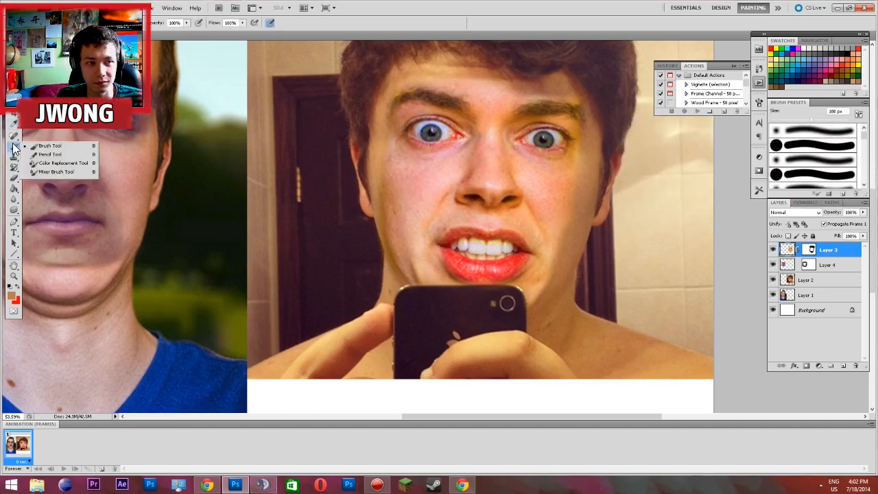
pyautogui.click(57, 147)
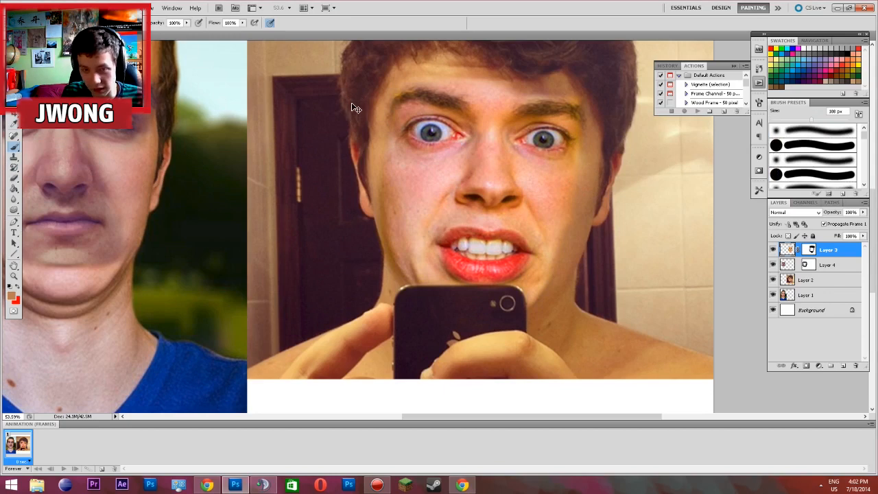
# Apply a Levels adjustment to the face on Layer 3 with midtones 1.35, input range 0 to 255 and output range 0 to 255
pyautogui.hotkey('ctrl', 'l')
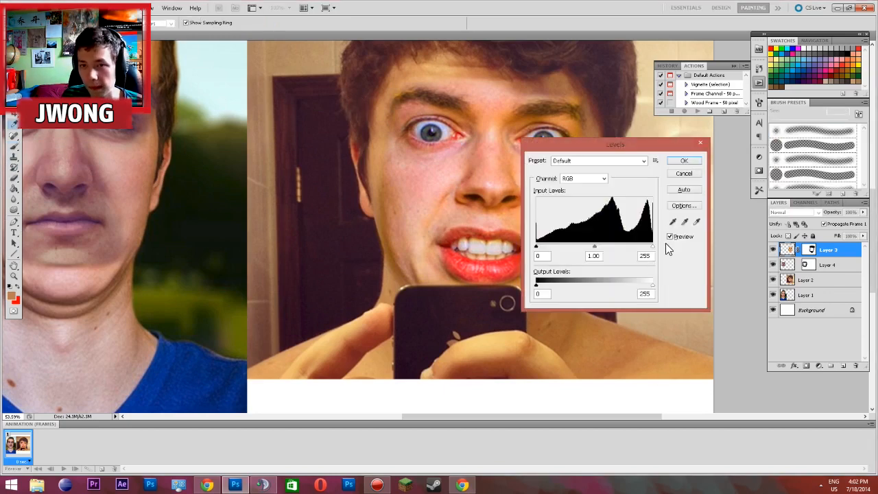
pyautogui.moveTo(616, 145); pyautogui.dragTo(695, 149)
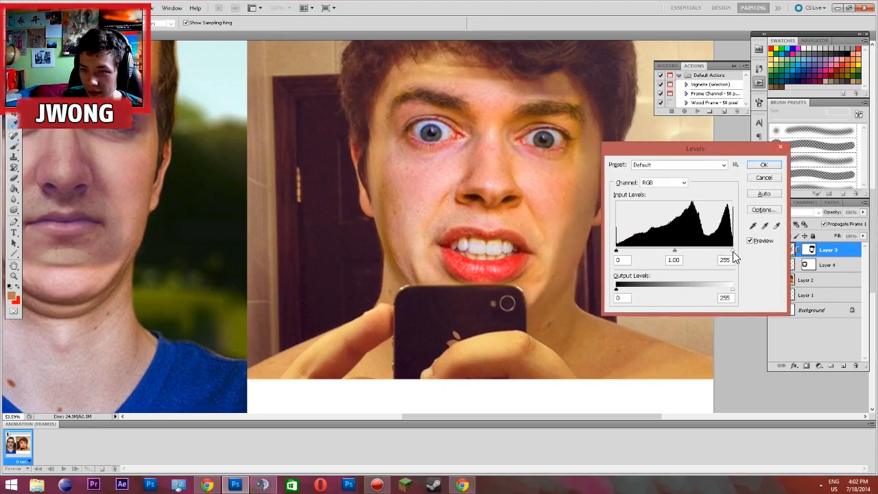
pyautogui.moveTo(731, 249)
pyautogui.mouseDown()
pyautogui.moveTo(722, 251)
pyautogui.moveTo(730, 251)
pyautogui.mouseUp()
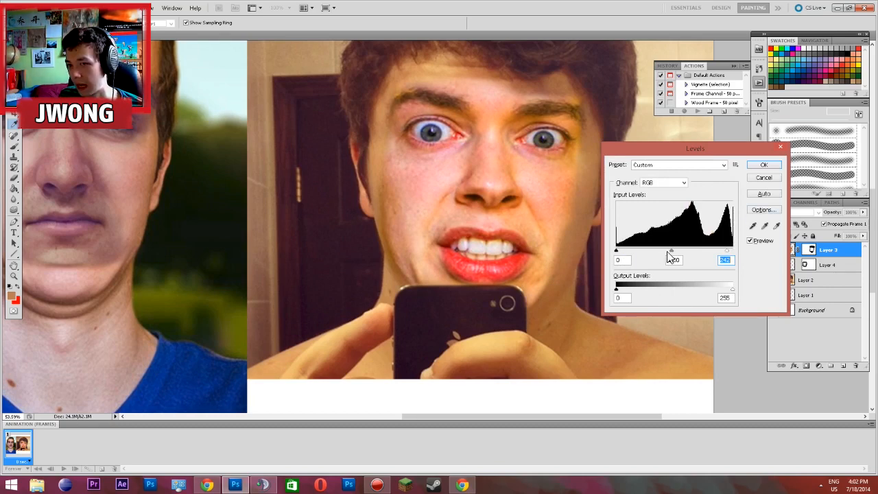
pyautogui.moveTo(725, 250); pyautogui.dragTo(729, 251)
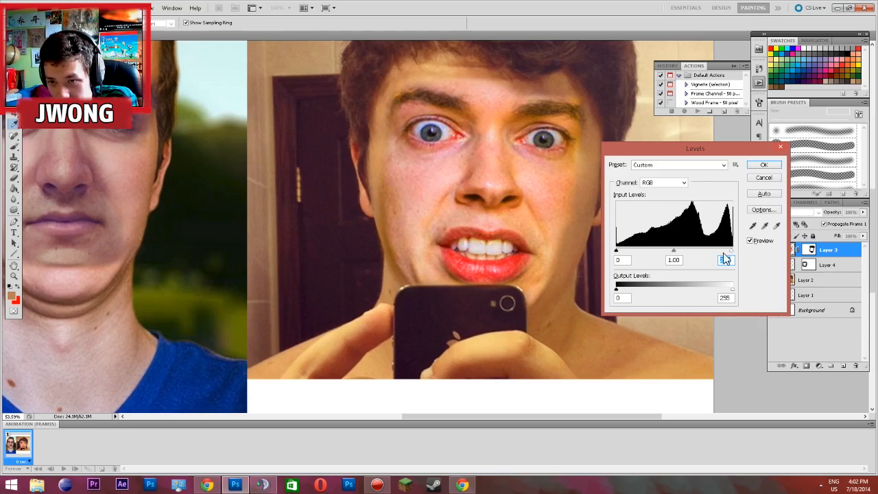
pyautogui.moveTo(726, 252)
pyautogui.mouseDown()
pyautogui.moveTo(711, 252)
pyautogui.moveTo(740, 253)
pyautogui.mouseUp()
pyautogui.moveTo(617, 252)
pyautogui.mouseDown()
pyautogui.moveTo(665, 251)
pyautogui.moveTo(620, 259)
pyautogui.mouseUp()
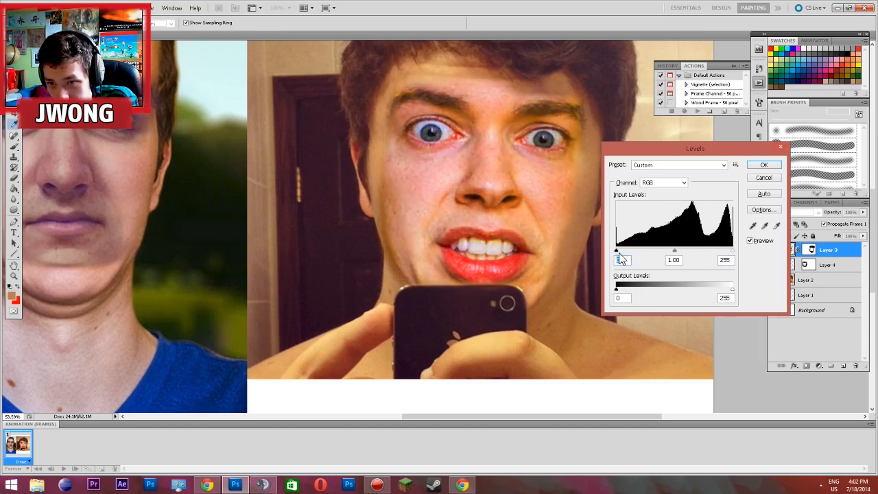
pyautogui.moveTo(673, 254); pyautogui.dragTo(659, 251)
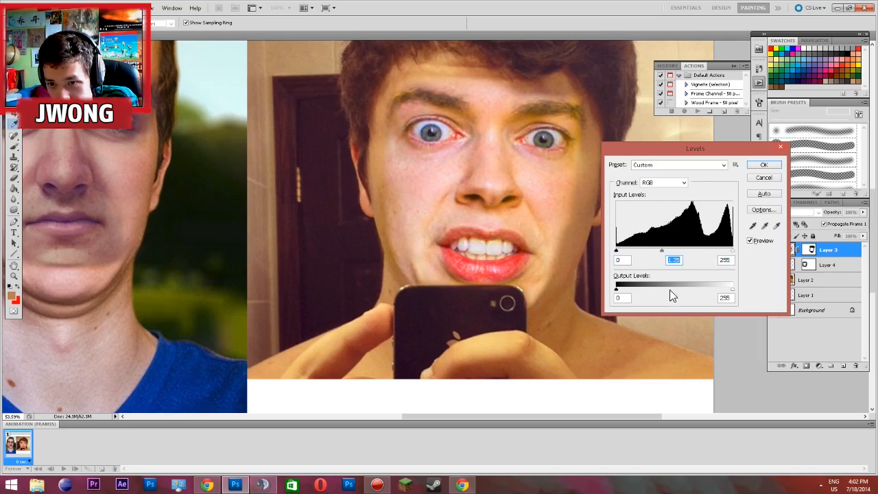
pyautogui.moveTo(615, 287); pyautogui.dragTo(623, 289)
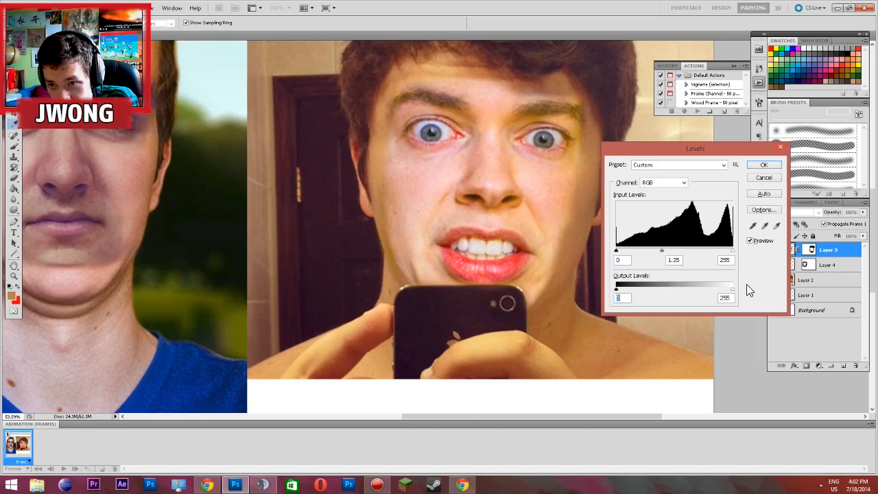
pyautogui.moveTo(730, 292)
pyautogui.mouseDown()
pyautogui.moveTo(717, 289)
pyautogui.moveTo(732, 289)
pyautogui.mouseUp()
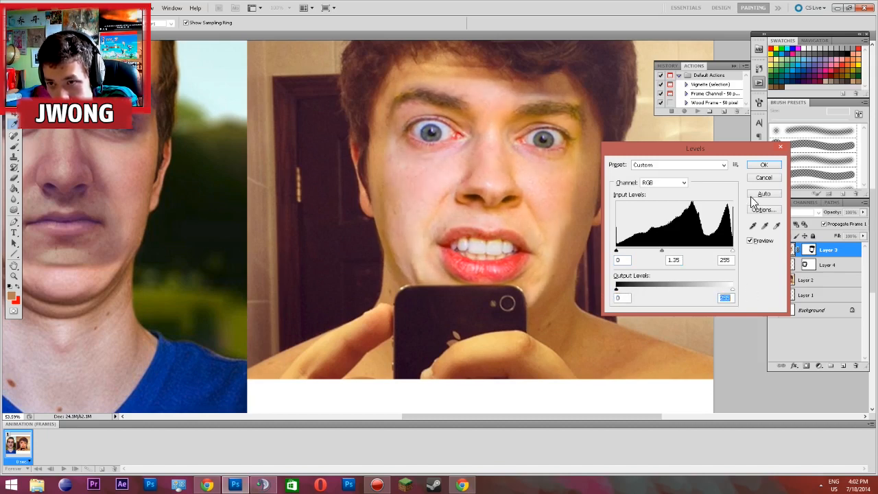
pyautogui.click(765, 165)
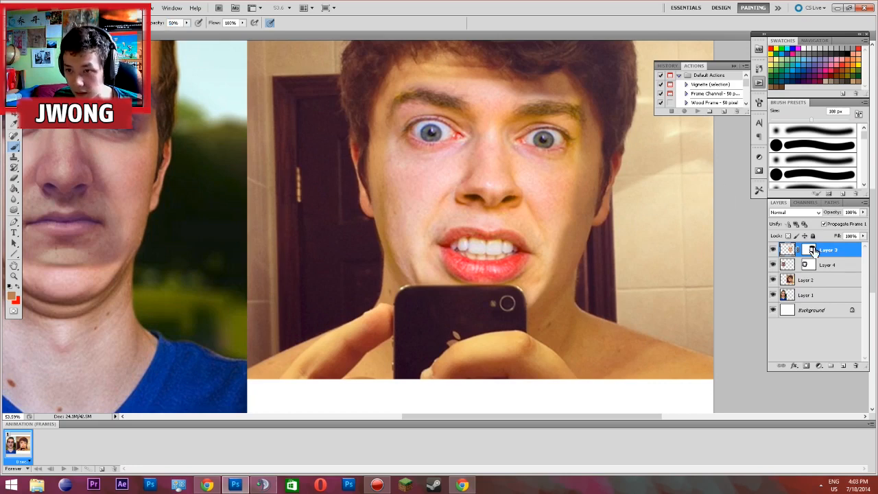
# Blend the selfie's right-hand cheek and eye corner on Layer 3's mask using soft black brushes of 185 px and 73 px at 50% opacity
pyautogui.rightClick(575, 209)
pyautogui.moveTo(637, 198); pyautogui.dragTo(659, 198)
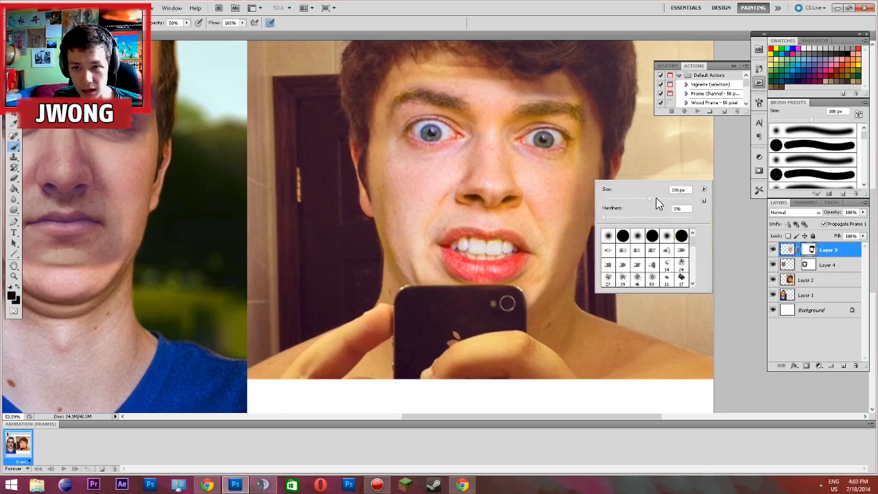
pyautogui.click(569, 205)
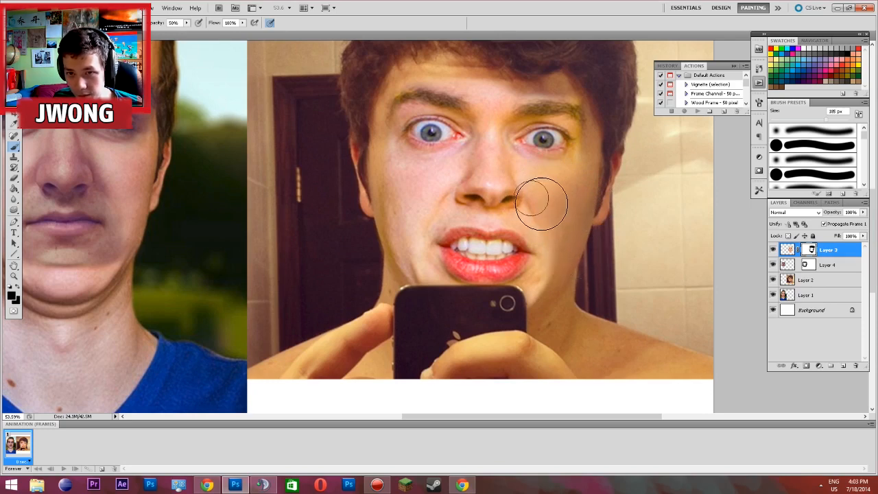
pyautogui.rightClick(598, 169)
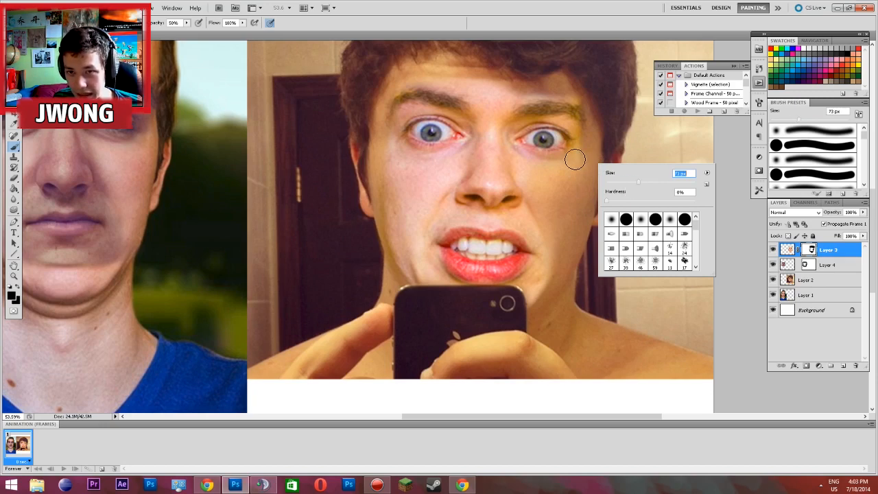
pyautogui.write('73')
pyautogui.press('Return')
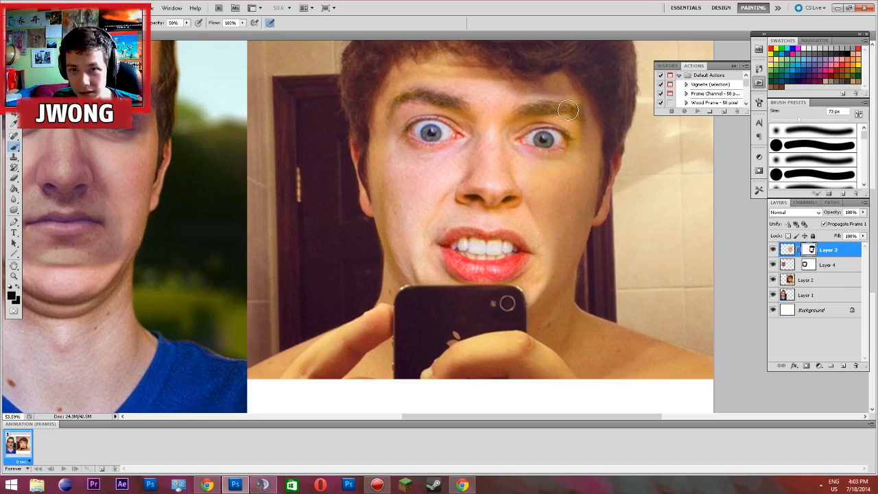
# Soften the pasted face's left-hand cheek and temple on Layer 3's mask with a 172 px black brush at 50% opacity
pyautogui.scroll(1, 577, 140)
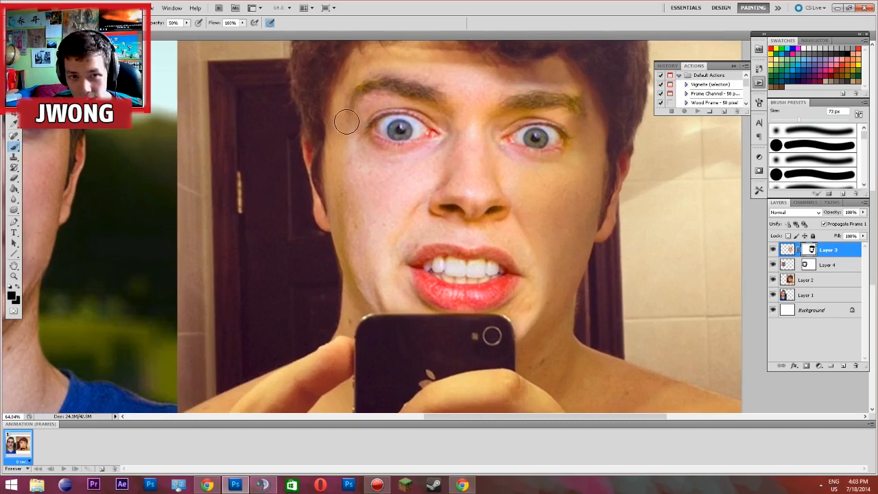
pyautogui.rightClick(344, 150)
pyautogui.click(408, 170)
pyautogui.click(315, 220)
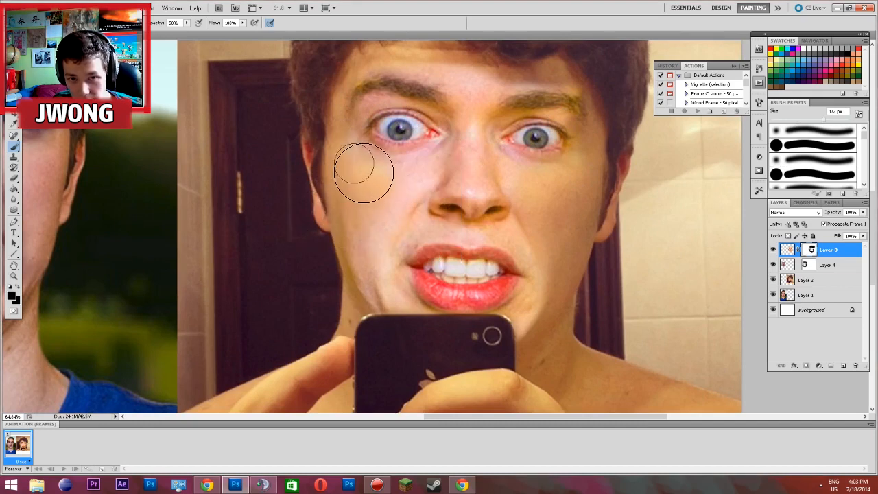
pyautogui.scroll(-1, 362, 267)
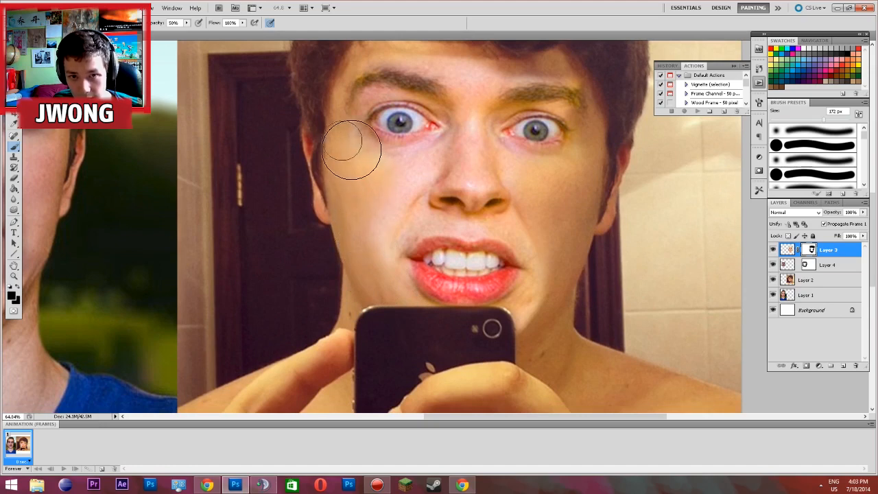
# Blend the forehead, brows and lower cheeks on Layer 3's mask with the 172 px black brush at 20% opacity
pyautogui.scroll(-2, 346, 109)
pyautogui.scroll(1, 391, 93)
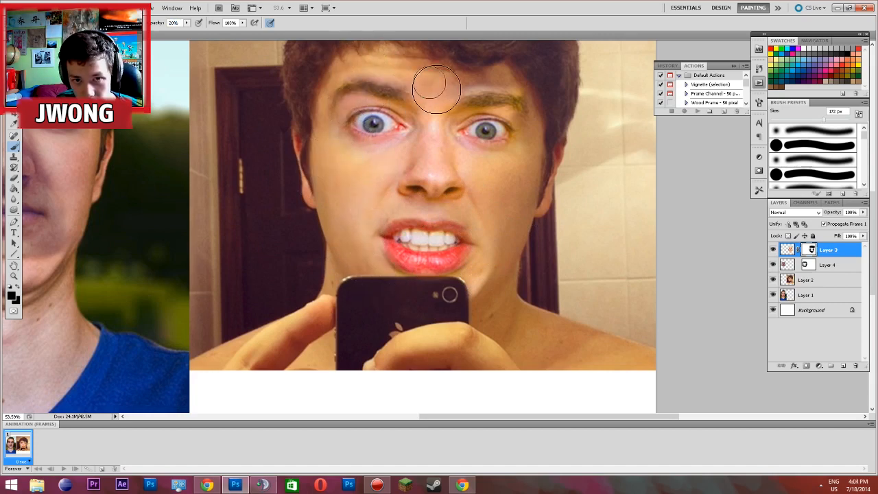
pyautogui.scroll(1, 473, 158)
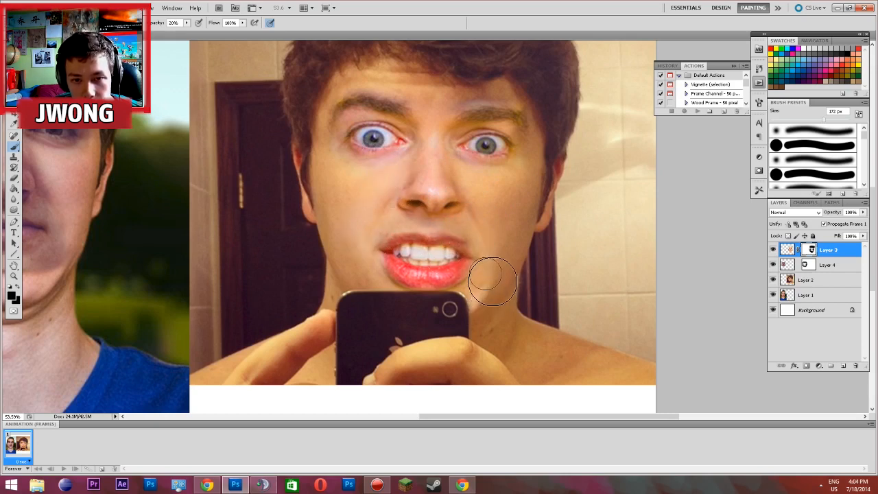
pyautogui.scroll(-2, 493, 281)
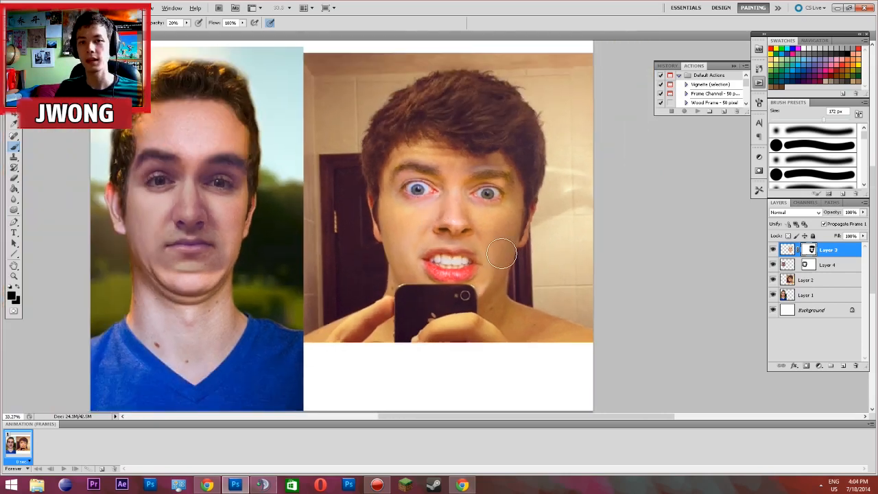
pyautogui.scroll(1, 427, 180)
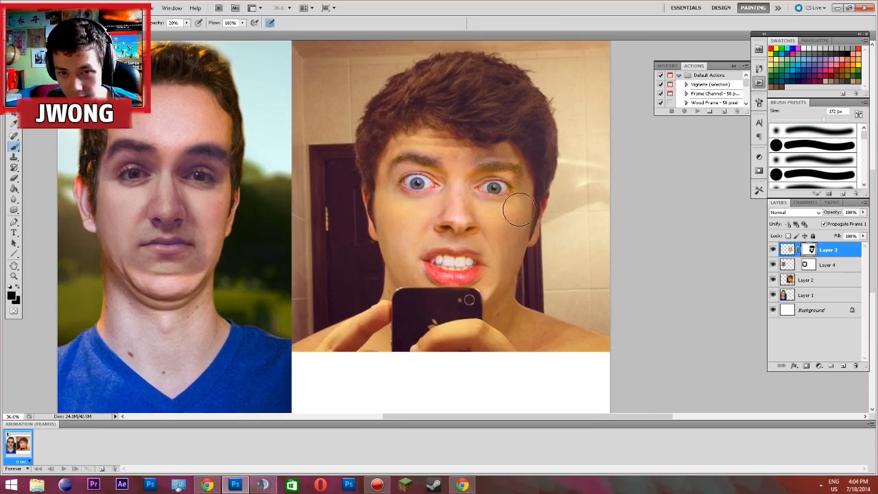
pyautogui.scroll(10, 511, 199)
pyautogui.scroll(-2, 507, 194)
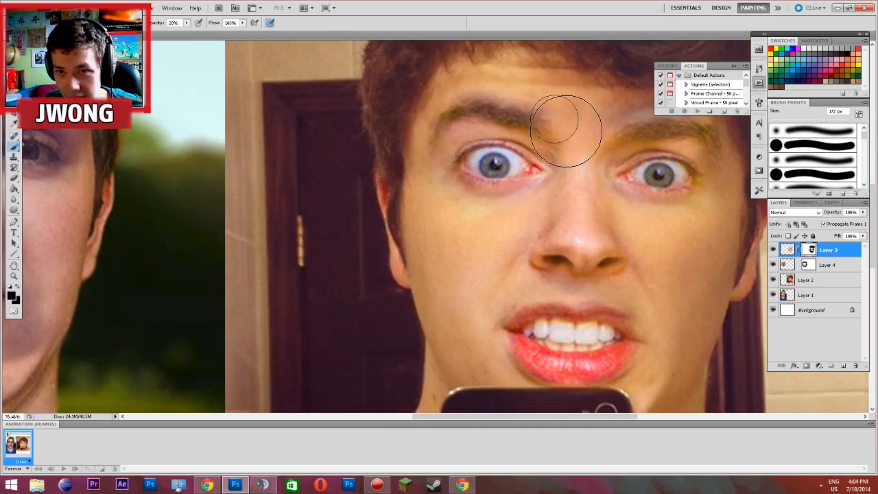
pyautogui.scroll(-10, 584, 141)
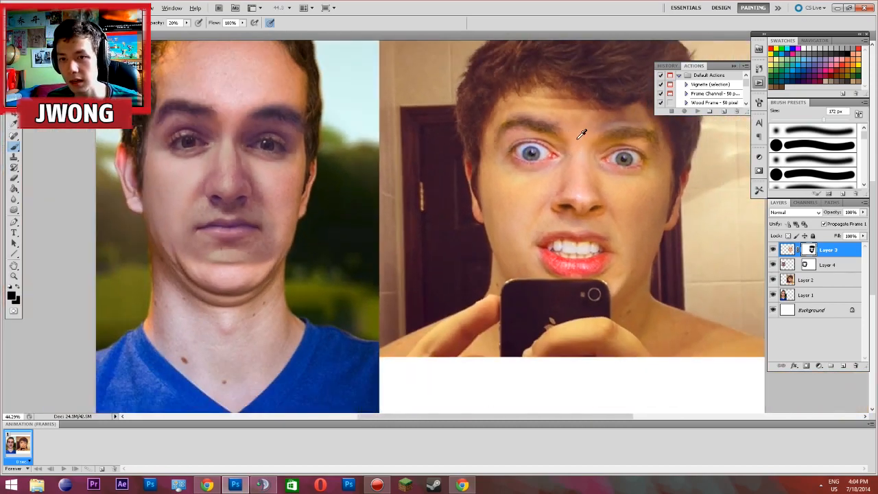
# Refine Layer 3's mask around the outer corner of the selfie's right-hand eye with a 46 px soft black brush at 20% opacity
pyautogui.scroll(7, 589, 199)
pyautogui.scroll(1, 596, 202)
pyautogui.rightClick(598, 203)
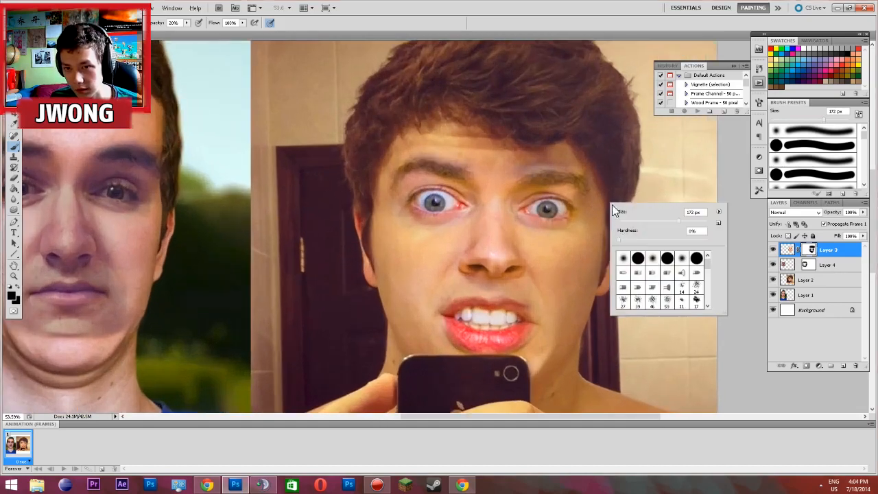
pyautogui.moveTo(632, 216); pyautogui.dragTo(638, 221)
pyautogui.click(586, 203)
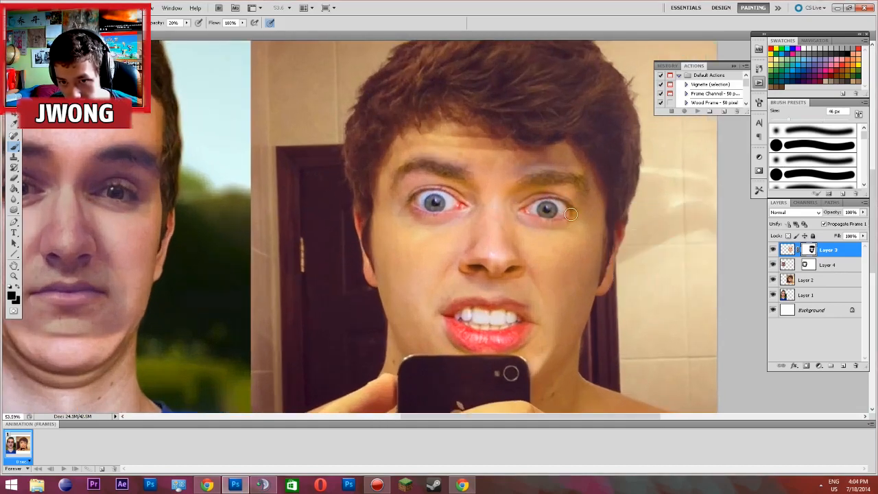
pyautogui.scroll(-5, 596, 205)
pyautogui.scroll(6, 541, 261)
pyautogui.scroll(8, 541, 261)
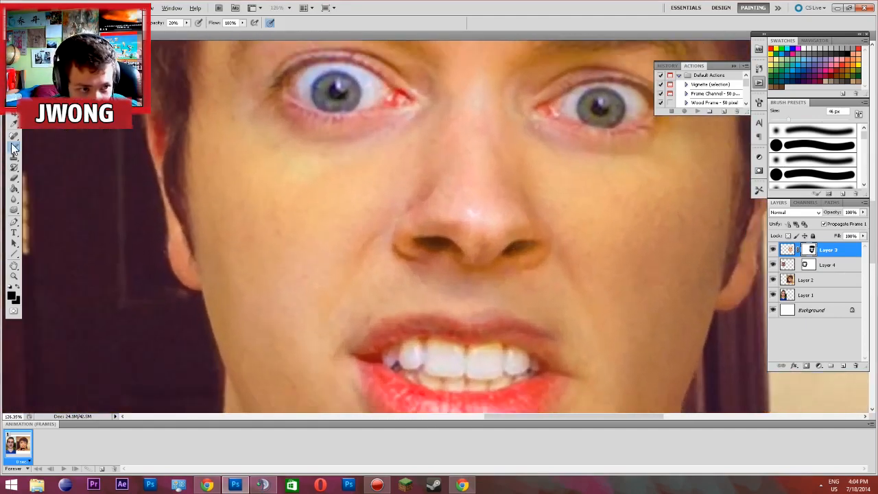
# Paint white at 20% opacity on Layer 3's mask around the nose and right-hand brow to bring back the pasted features
pyautogui.click(14, 147)
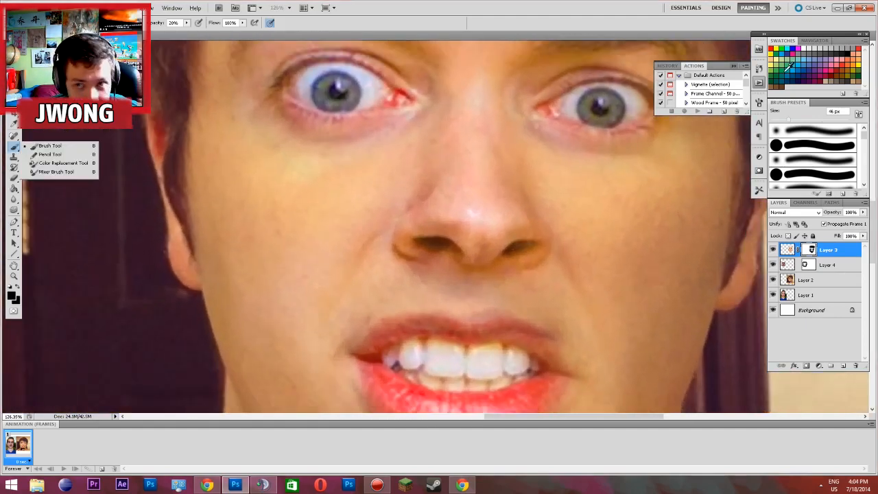
pyautogui.click(804, 48)
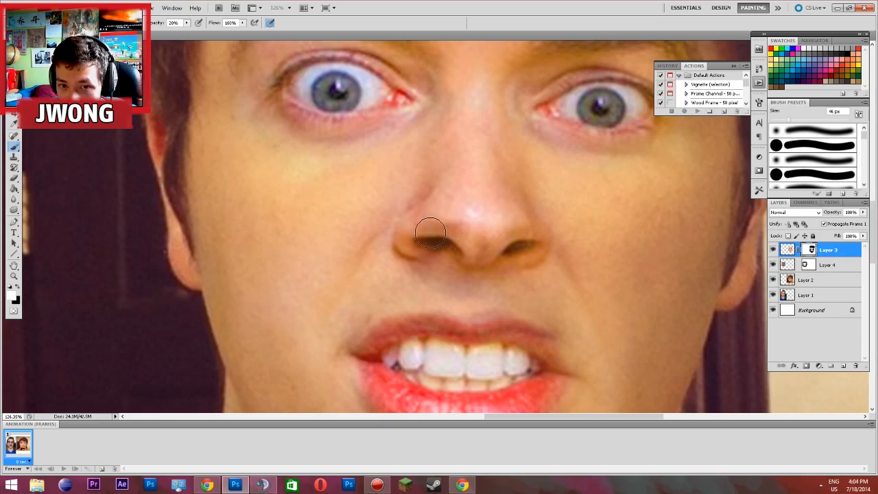
pyautogui.scroll(3, 562, 158)
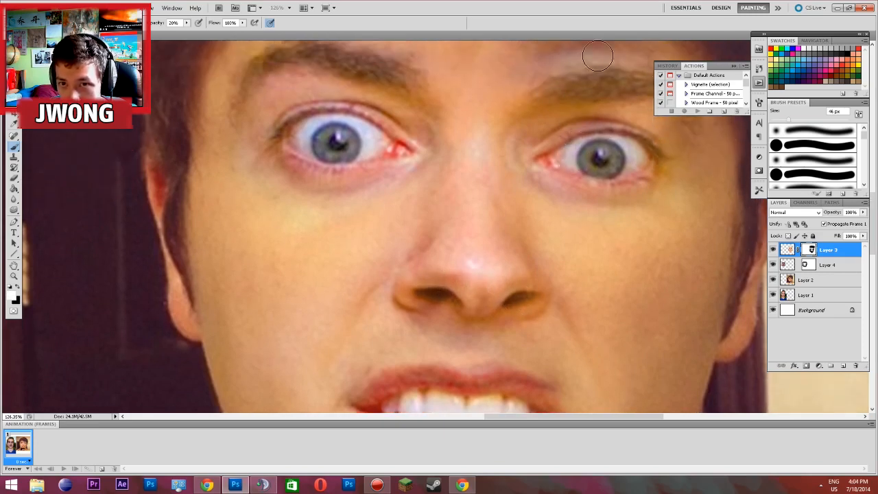
pyautogui.scroll(3, 602, 83)
# Examine the face blend in the whole image and up close around the brows, eyes, mouth and phone
pyautogui.hotkey('ctrl', '0')
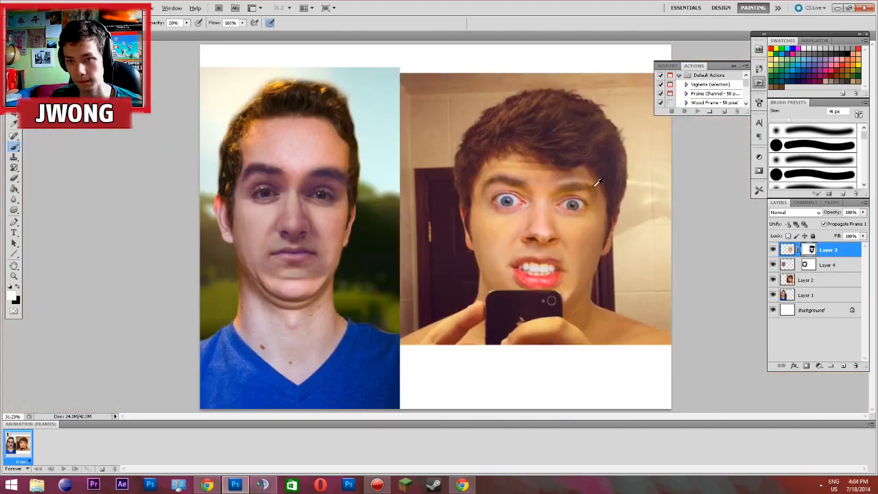
pyautogui.scroll(5, 596, 181)
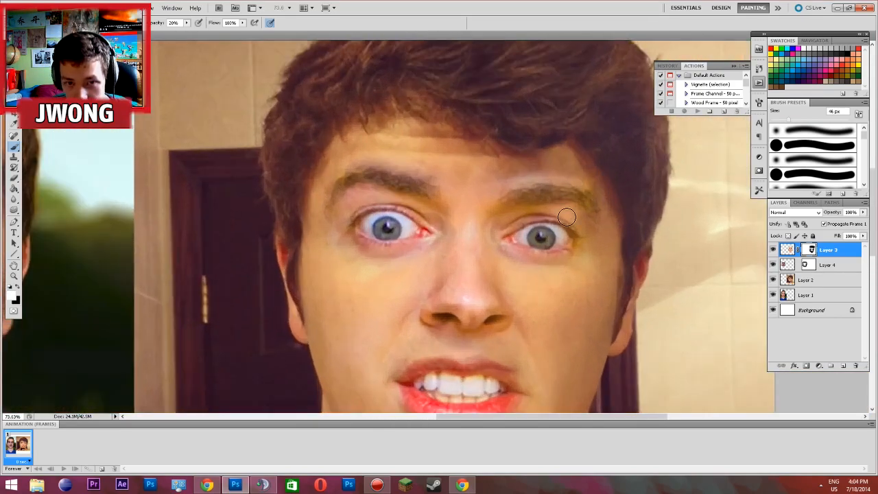
pyautogui.scroll(-3, 568, 209)
pyautogui.hotkey('ctrl', '0')
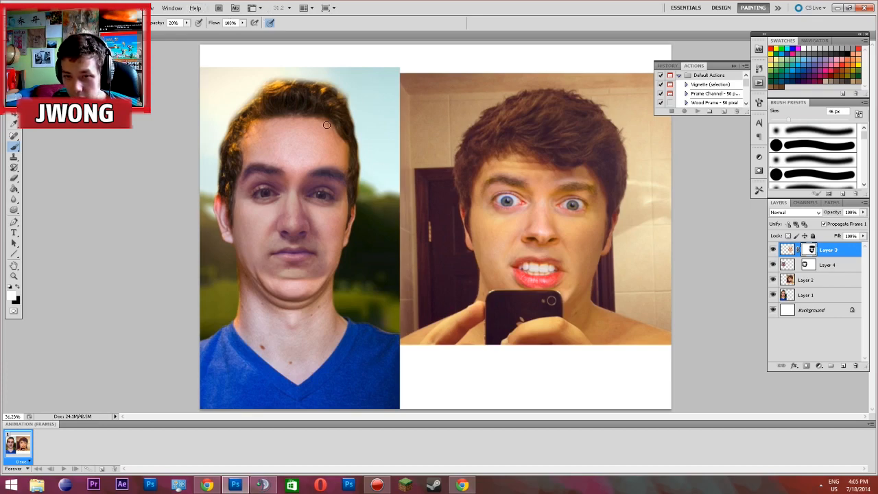
pyautogui.scroll(1, 624, 281)
pyautogui.scroll(5, 620, 277)
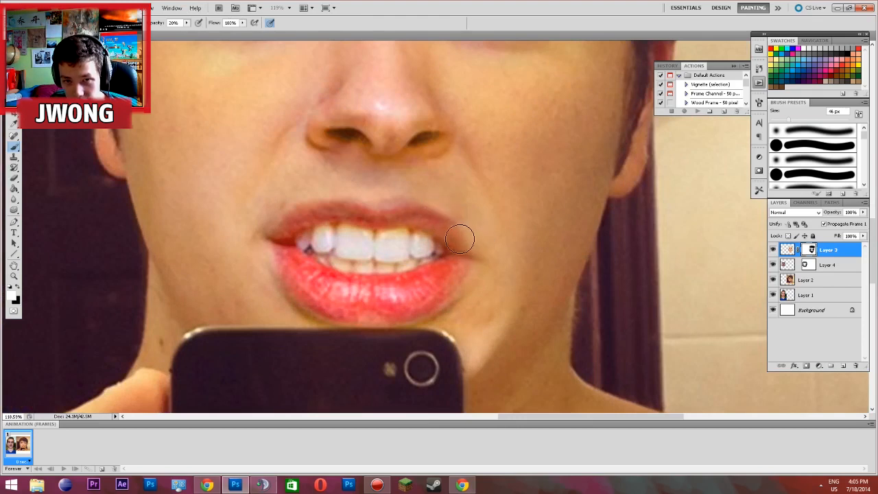
pyautogui.scroll(-2, 444, 213)
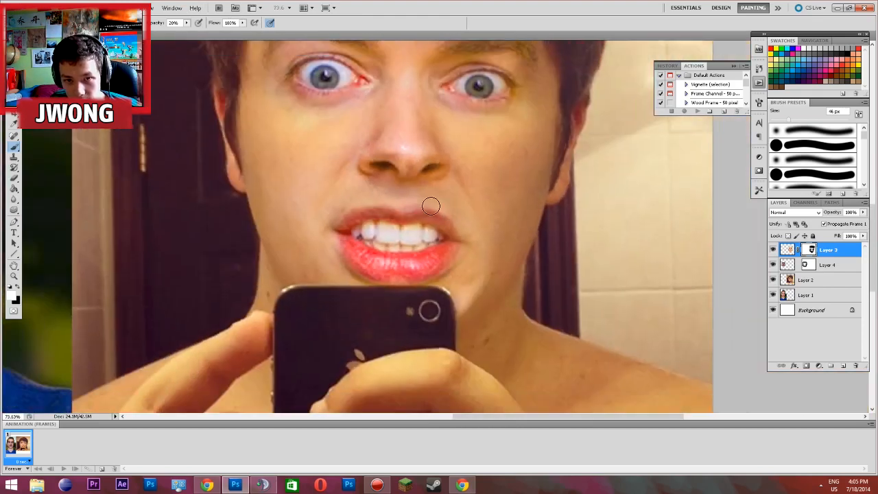
pyautogui.scroll(-5, 337, 210)
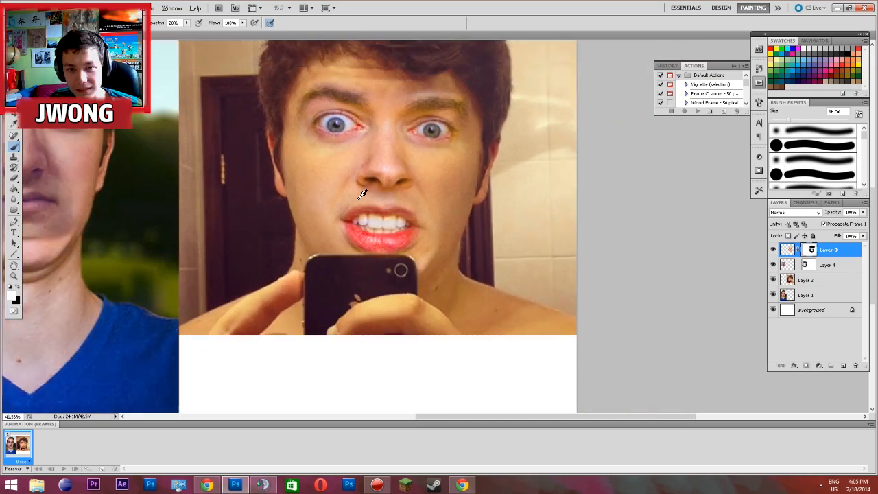
pyautogui.scroll(3, 519, 247)
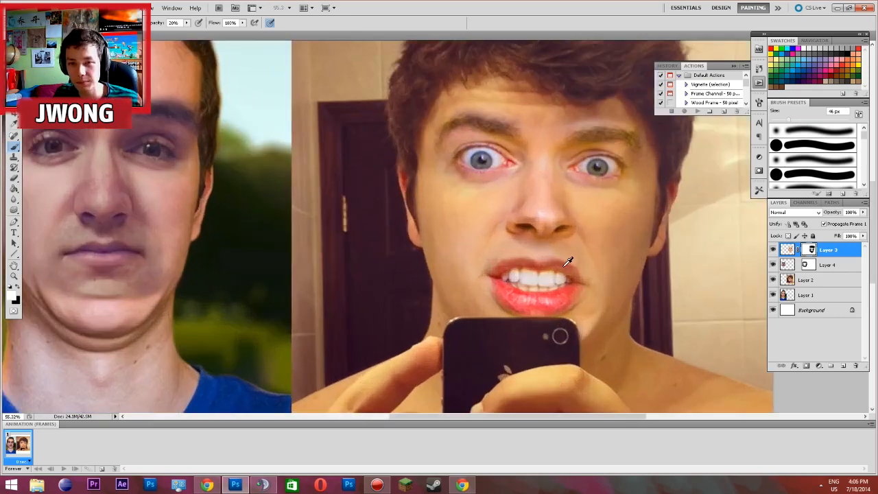